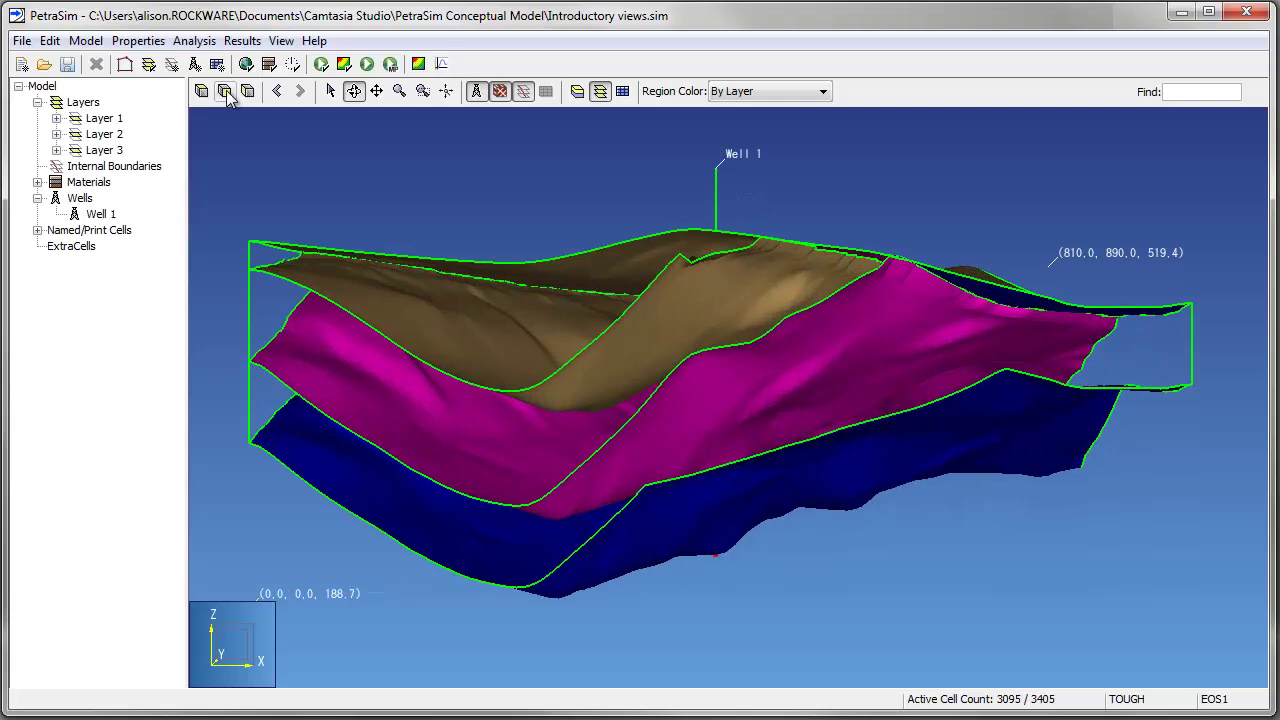
# Highlight Layers 1, 2 and 3 and Well 1 one after another in the 3-D view
pyautogui.click(225, 91)
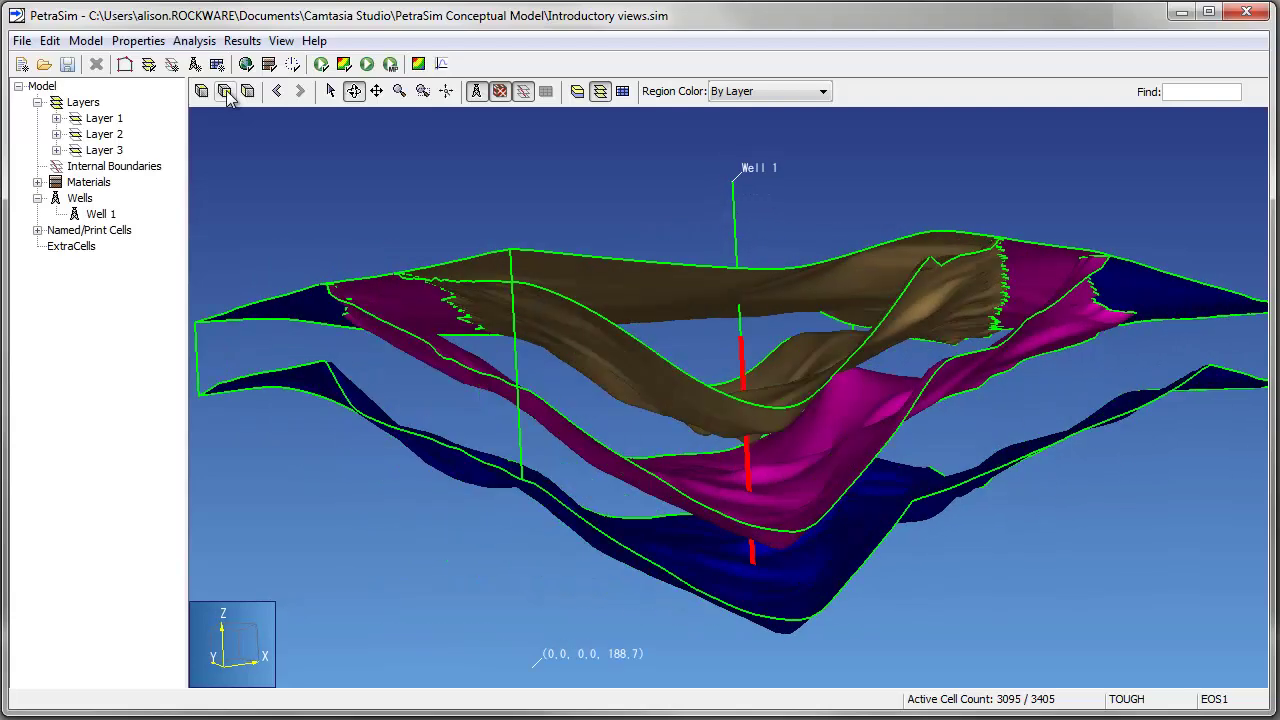
pyautogui.click(107, 119)
pyautogui.click(107, 139)
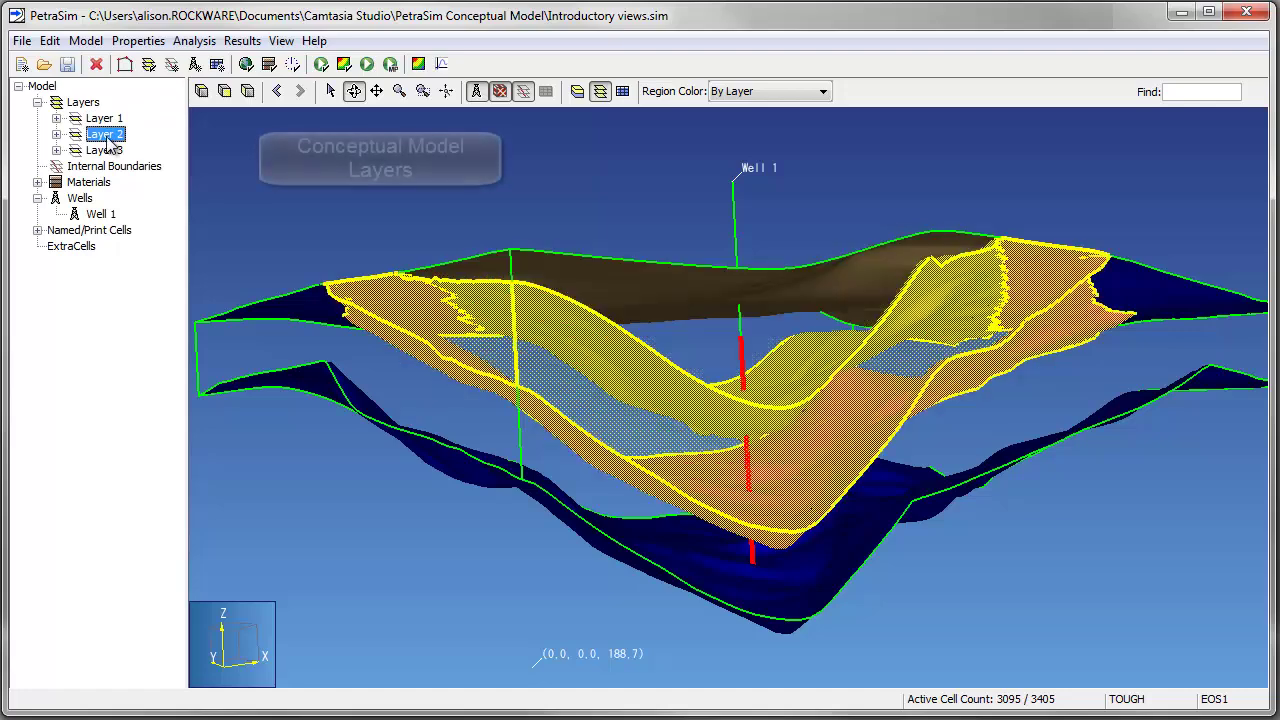
pyautogui.click(108, 152)
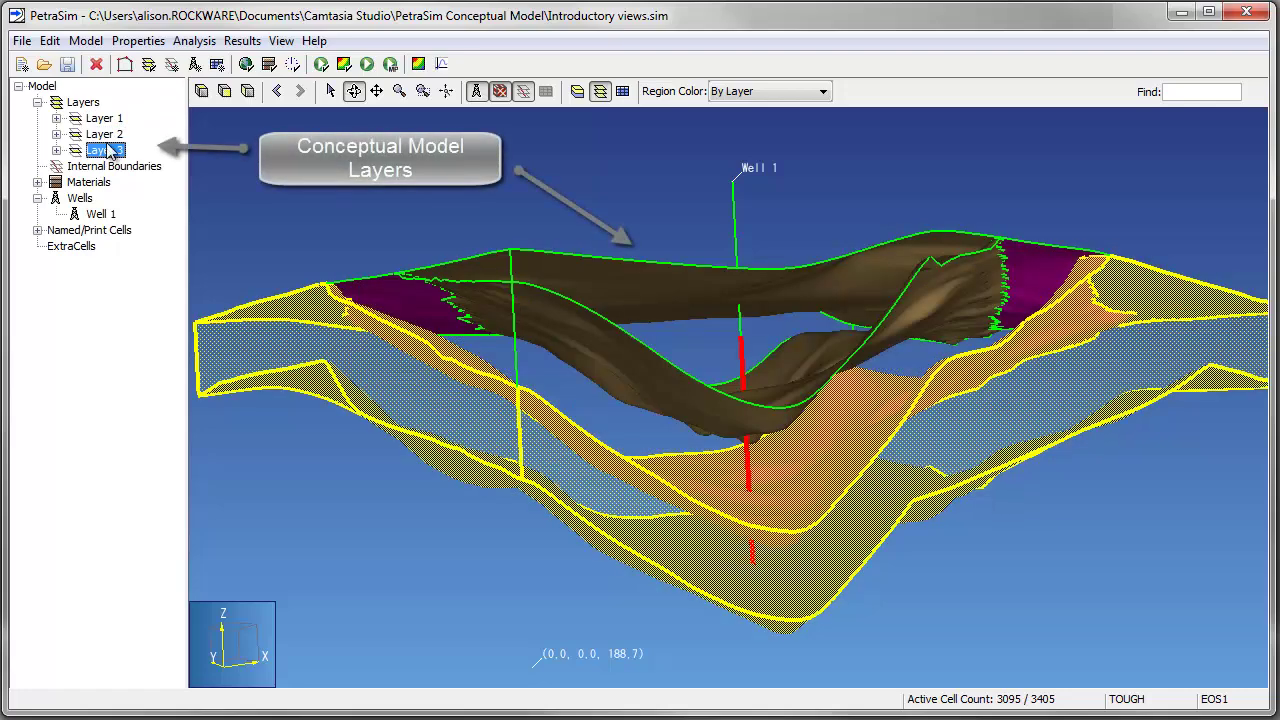
pyautogui.click(100, 216)
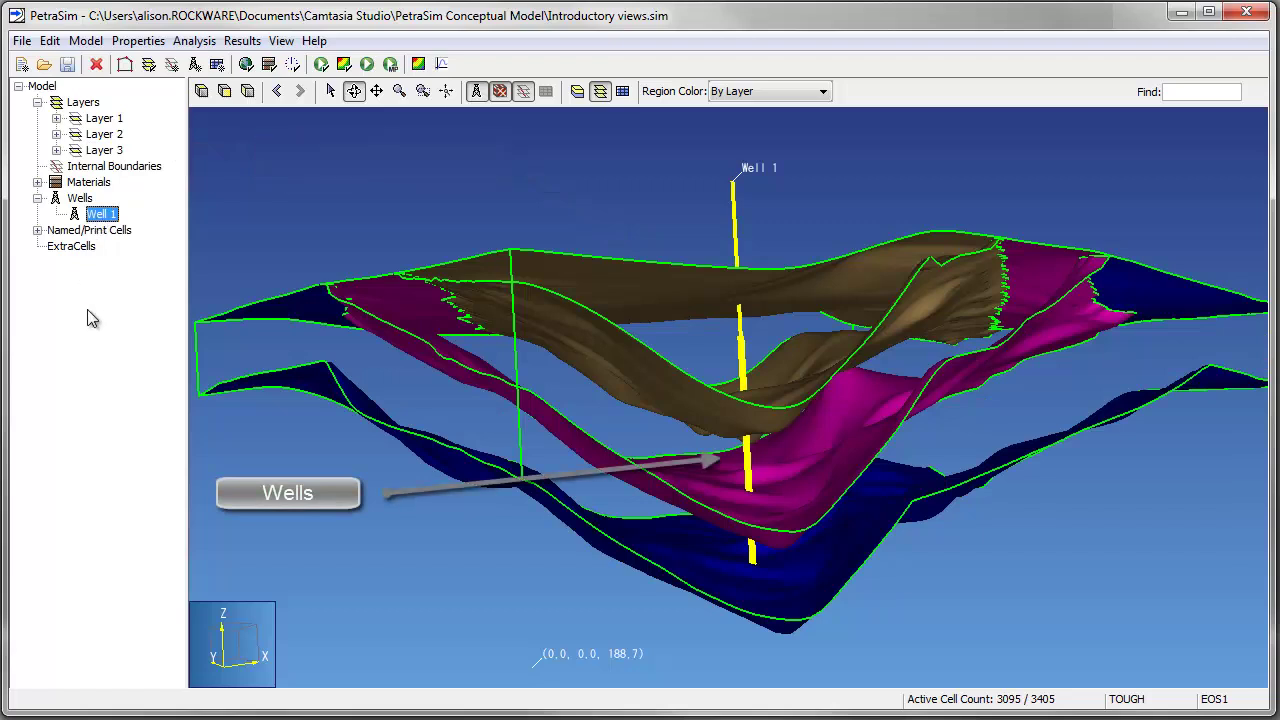
# Clear the selection, reset the view and look at the model from directly above
pyautogui.click(88, 328)
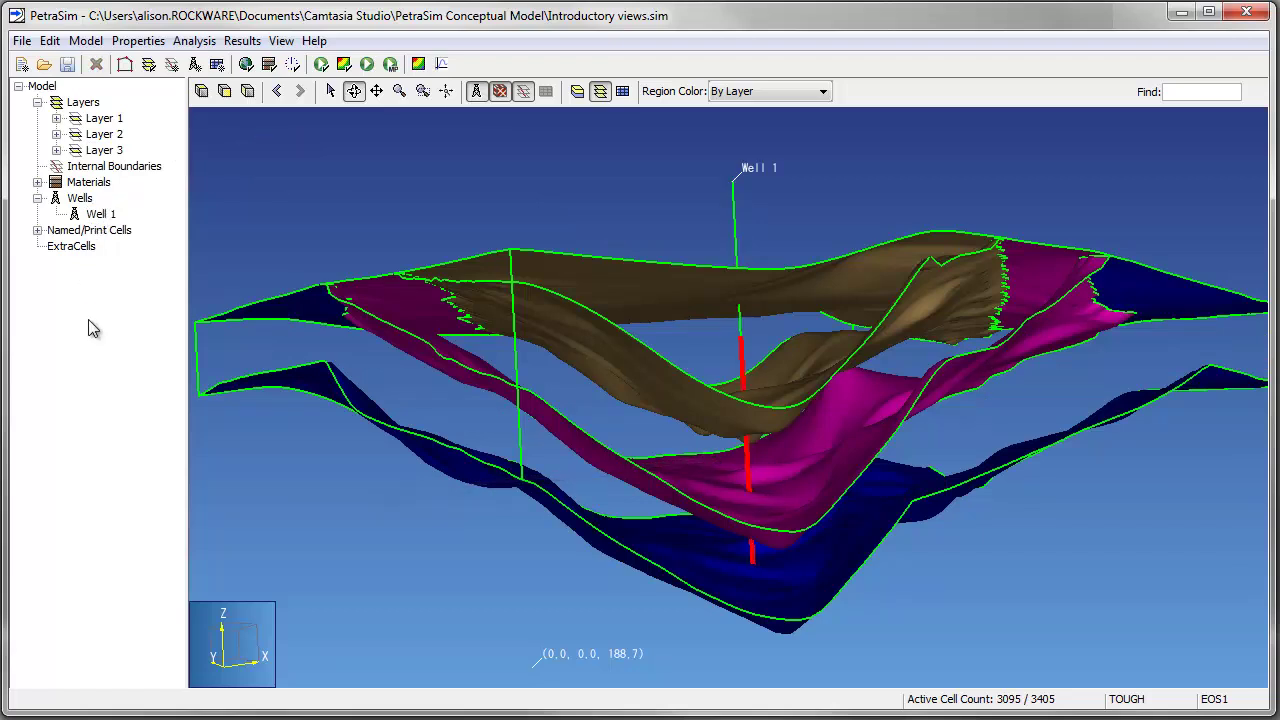
pyautogui.click(225, 91)
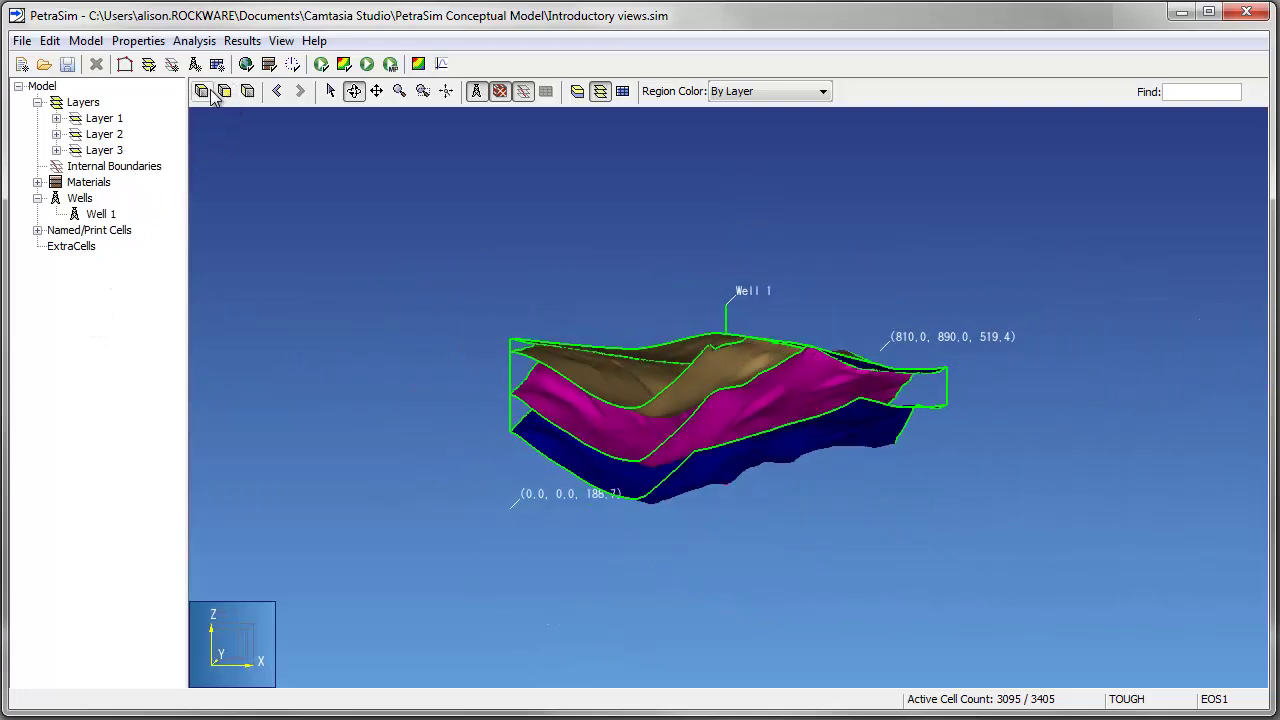
pyautogui.click(206, 93)
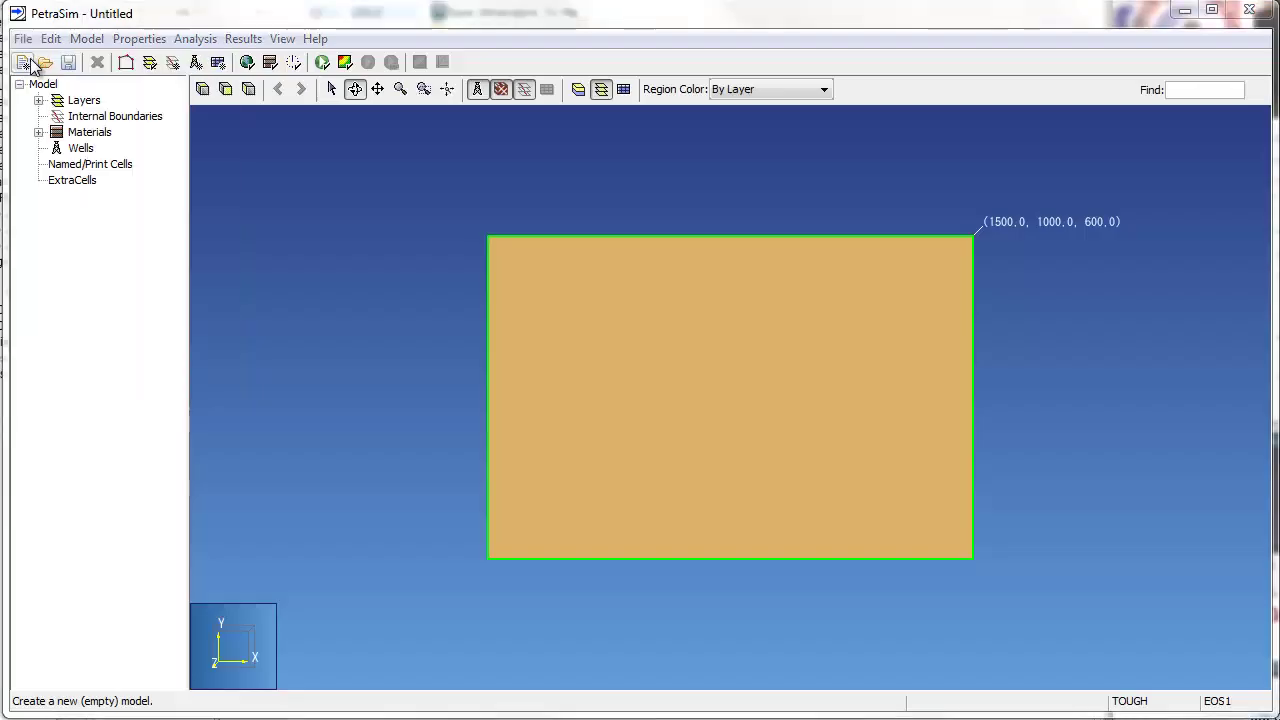
# Create a new TOUGH2/EOS1 model with X Max 810, Y Max 890 and Z Min 100
pyautogui.click(22, 63)
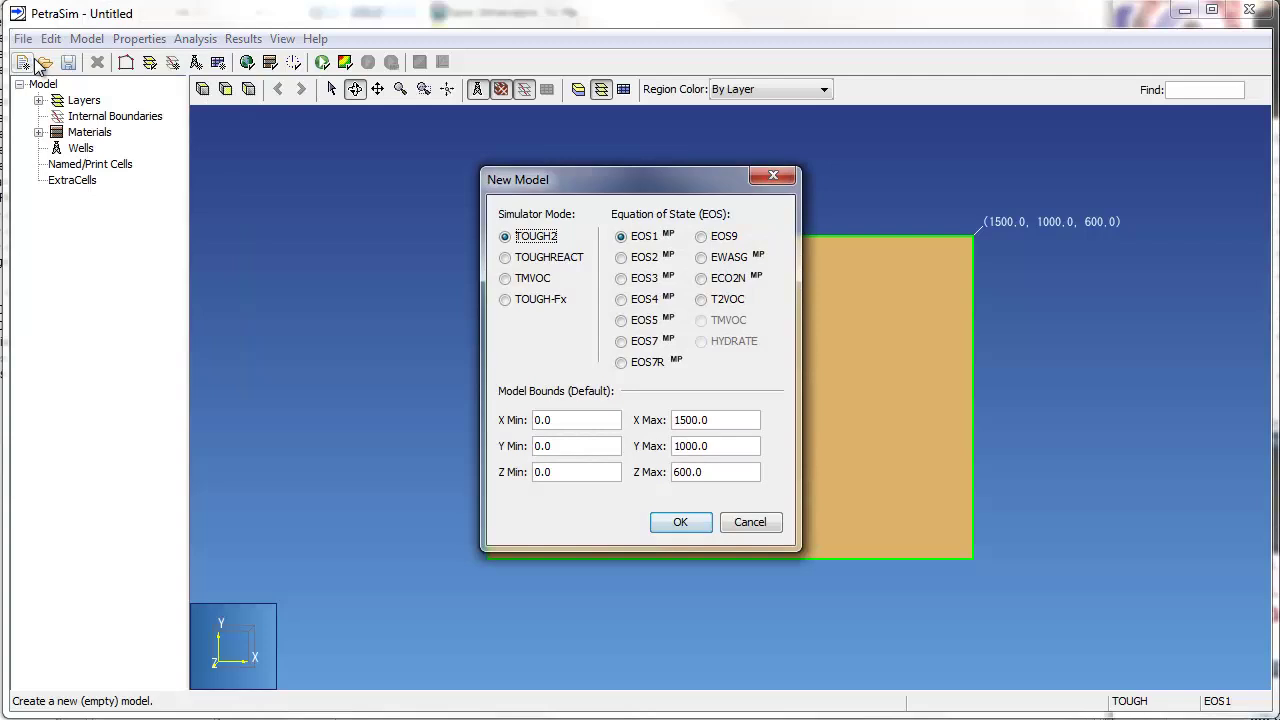
pyautogui.doubleClick(718, 424)
pyautogui.write('810')
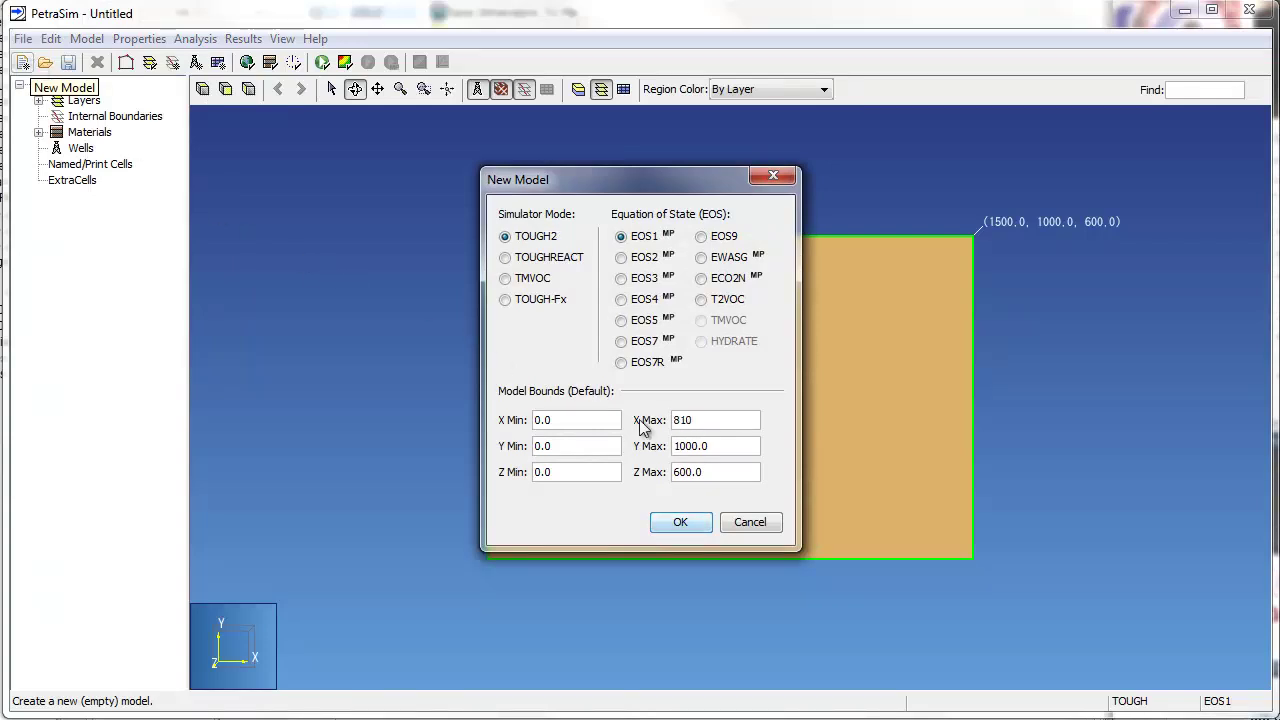
pyautogui.press('Tab')
pyautogui.write('890')
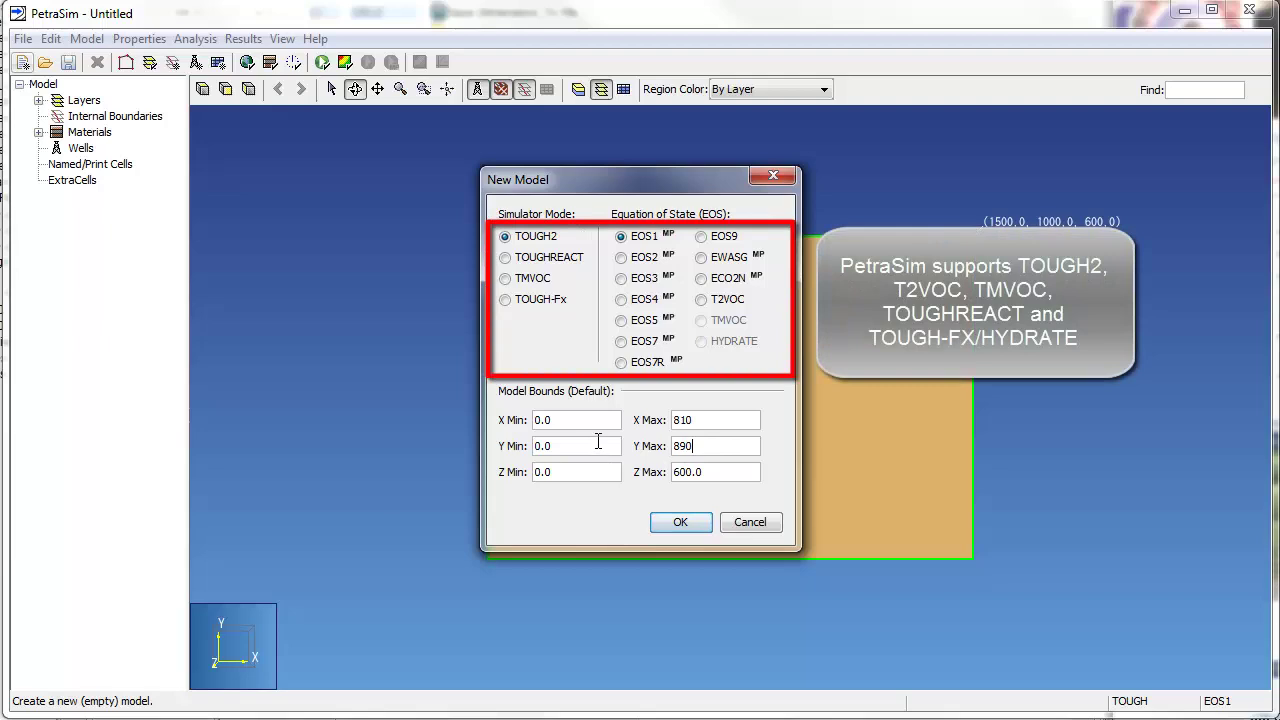
pyautogui.press('Tab')
pyautogui.write('100')
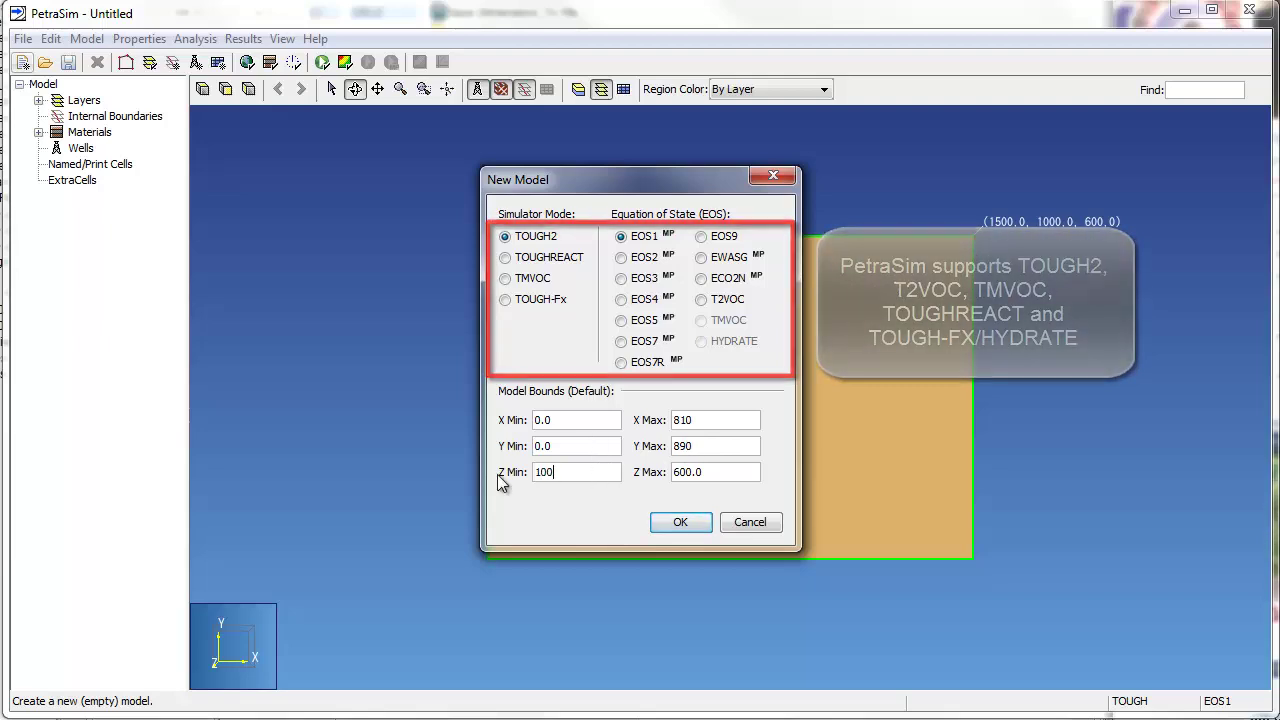
pyautogui.click(680, 522)
pyautogui.moveTo(751, 571); pyautogui.dragTo(780, 289)
pyautogui.moveTo(730, 517); pyautogui.dragTo(713, 422)
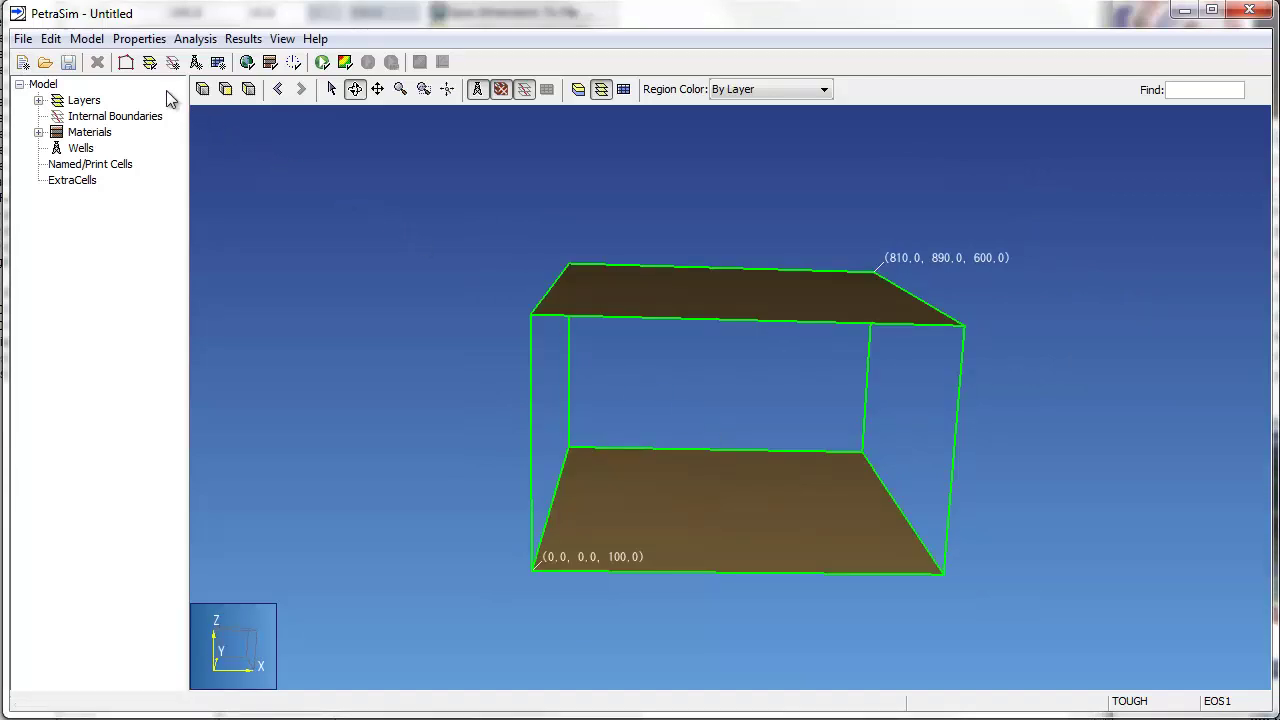
# Add an internal boundary surface read from the file Model top trans.txt
pyautogui.click(87, 39)
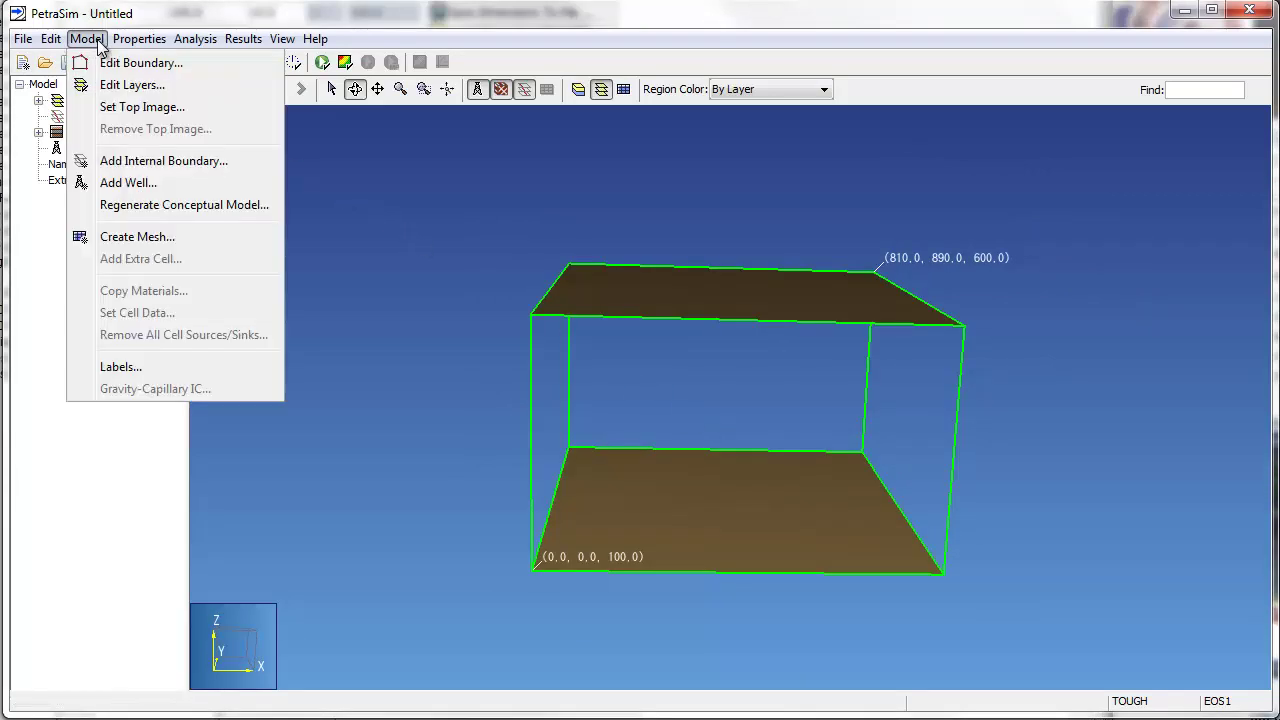
pyautogui.click(145, 161)
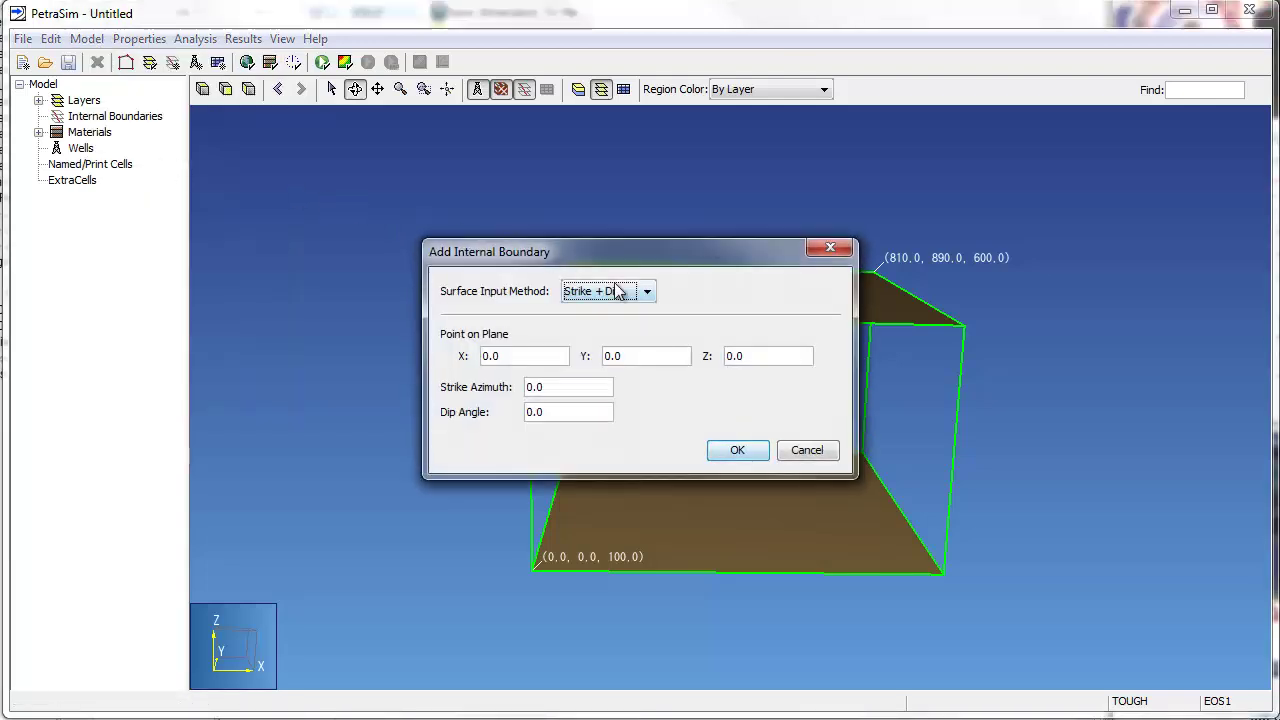
pyautogui.click(618, 291)
pyautogui.click(612, 357)
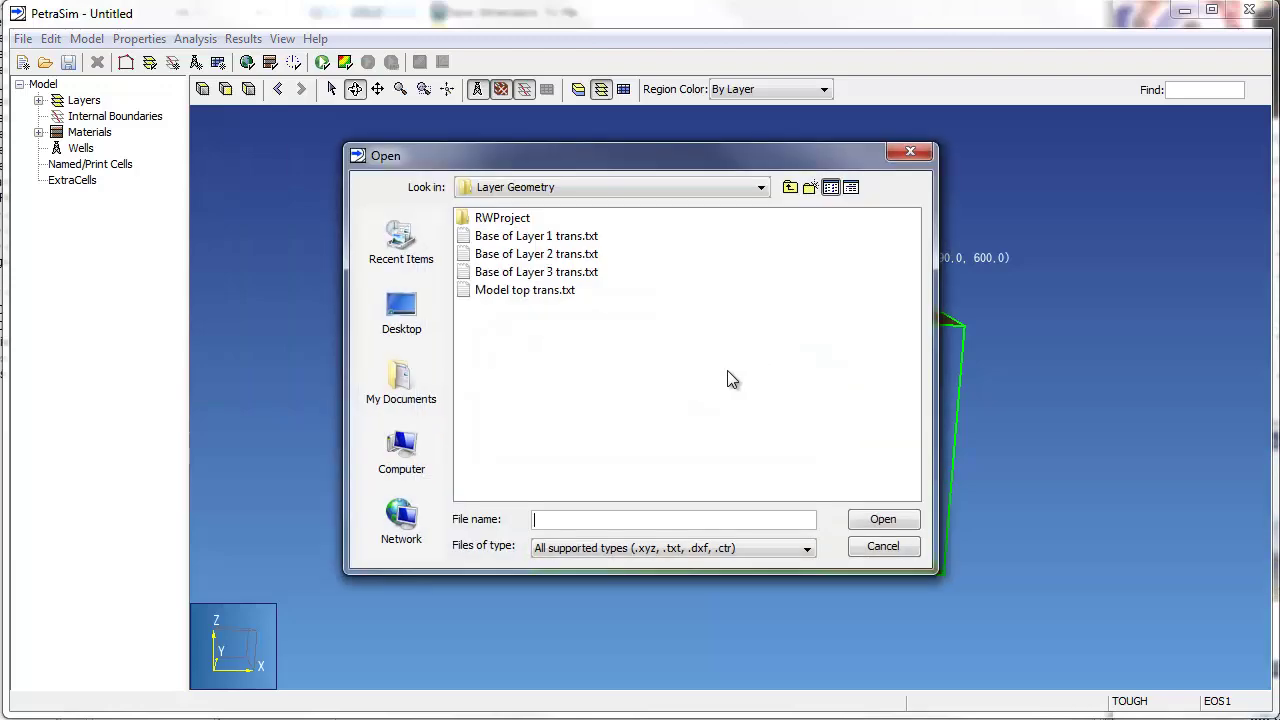
pyautogui.click(531, 292)
pyautogui.click(881, 519)
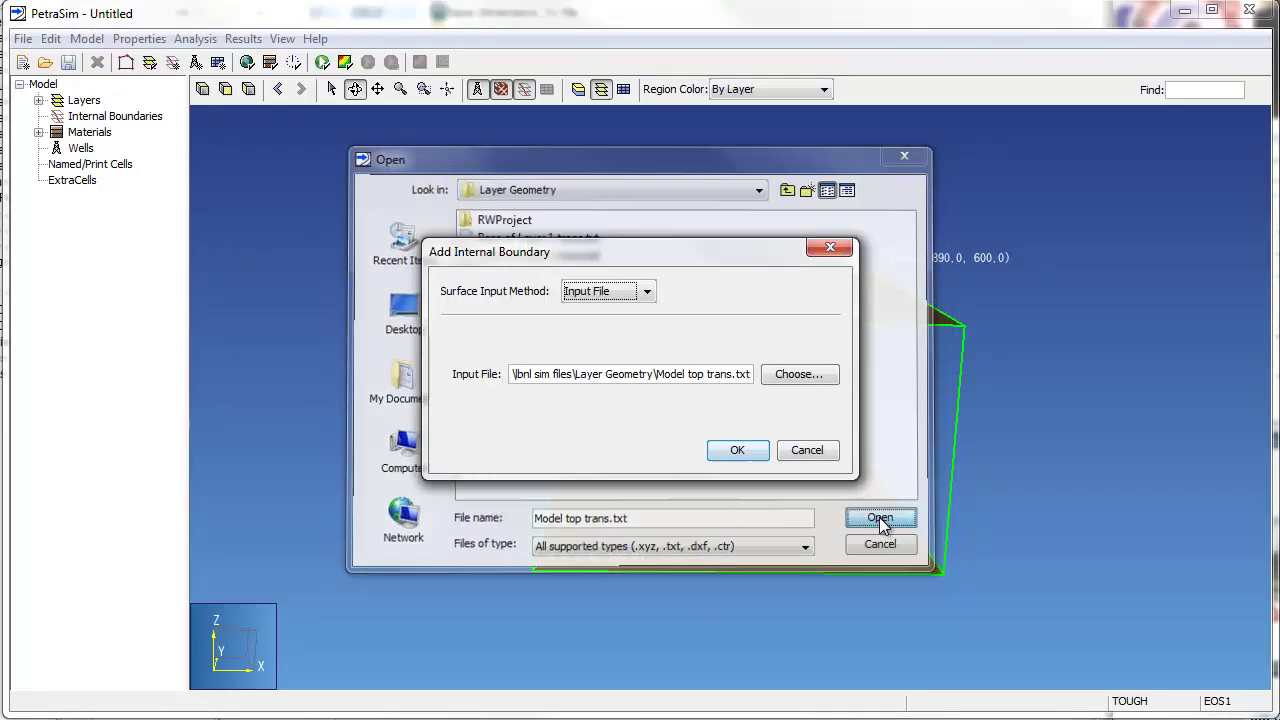
pyautogui.click(737, 448)
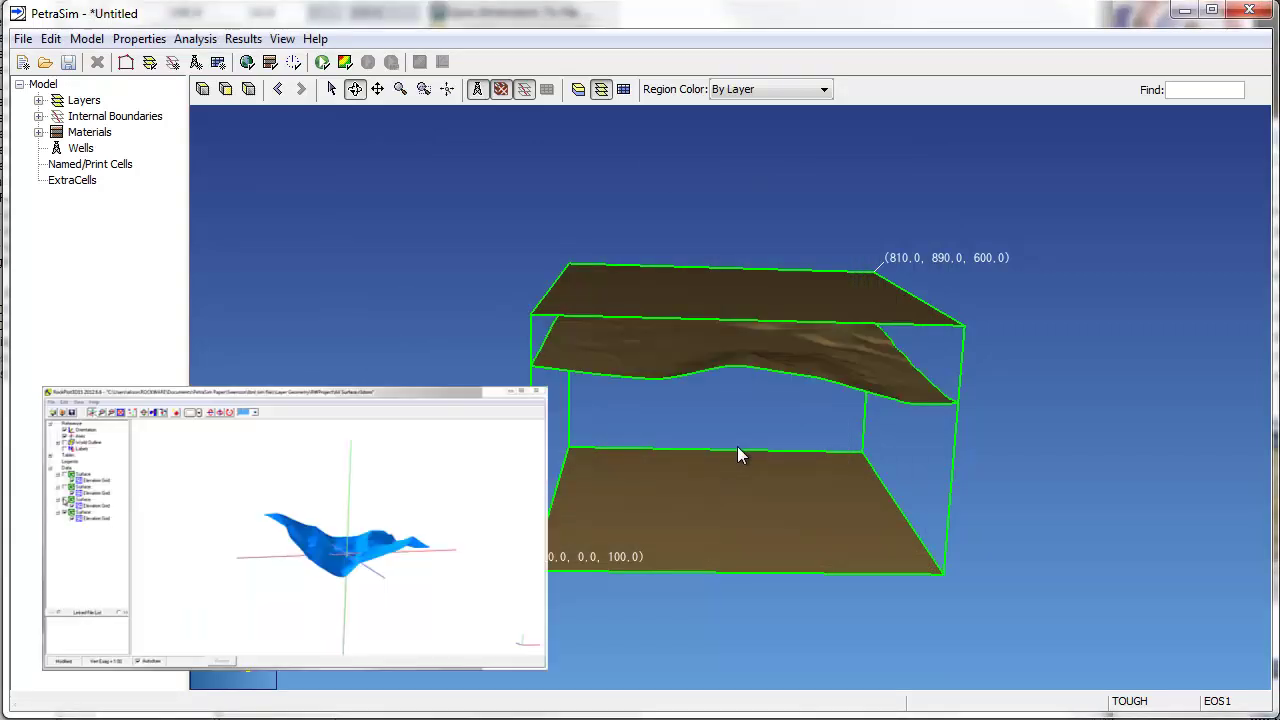
# Rotate the stacked layer surfaces about the North/South axis in RockPlot3D to compare them
pyautogui.click(99, 40)
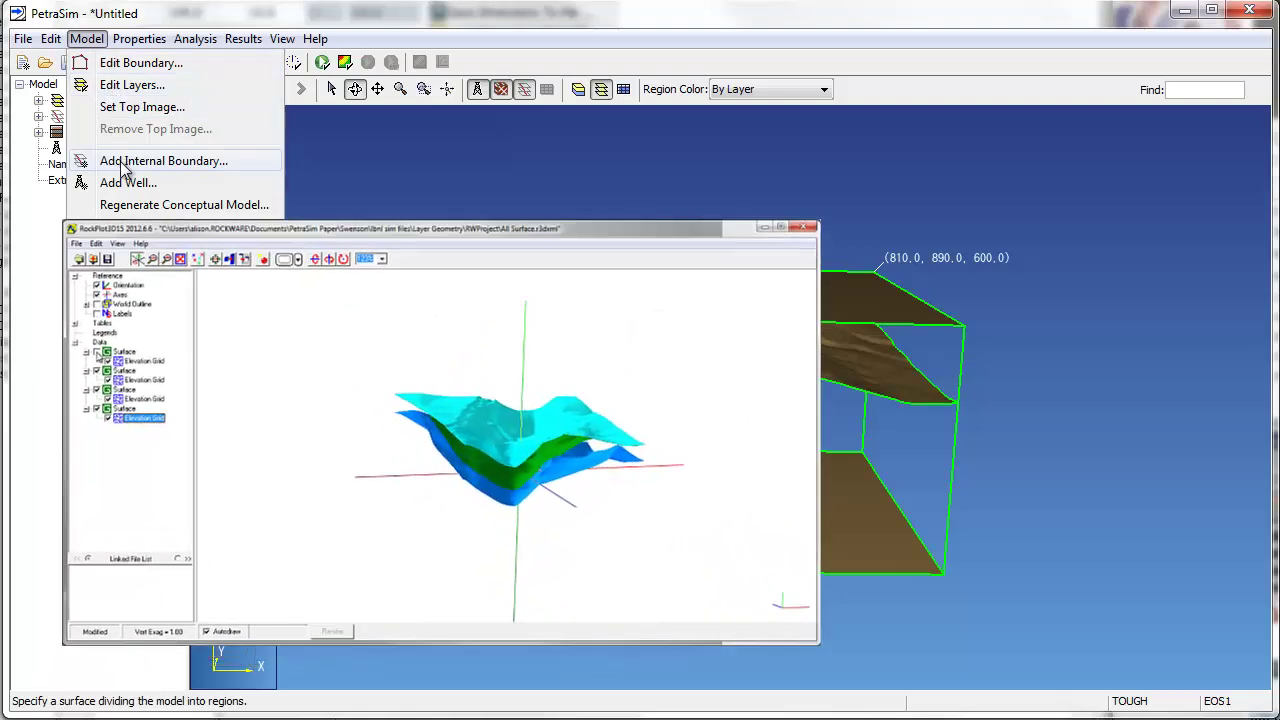
pyautogui.press('Escape')
pyautogui.click(421, 130)
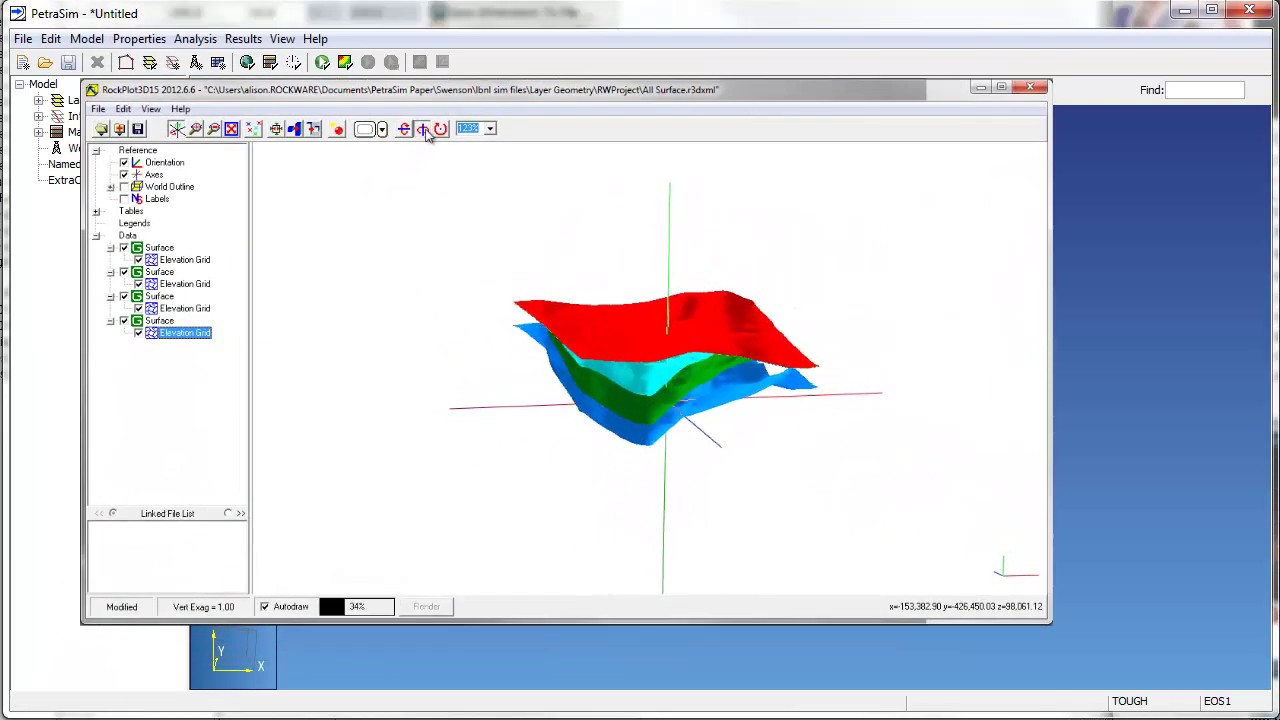
pyautogui.click(86, 42)
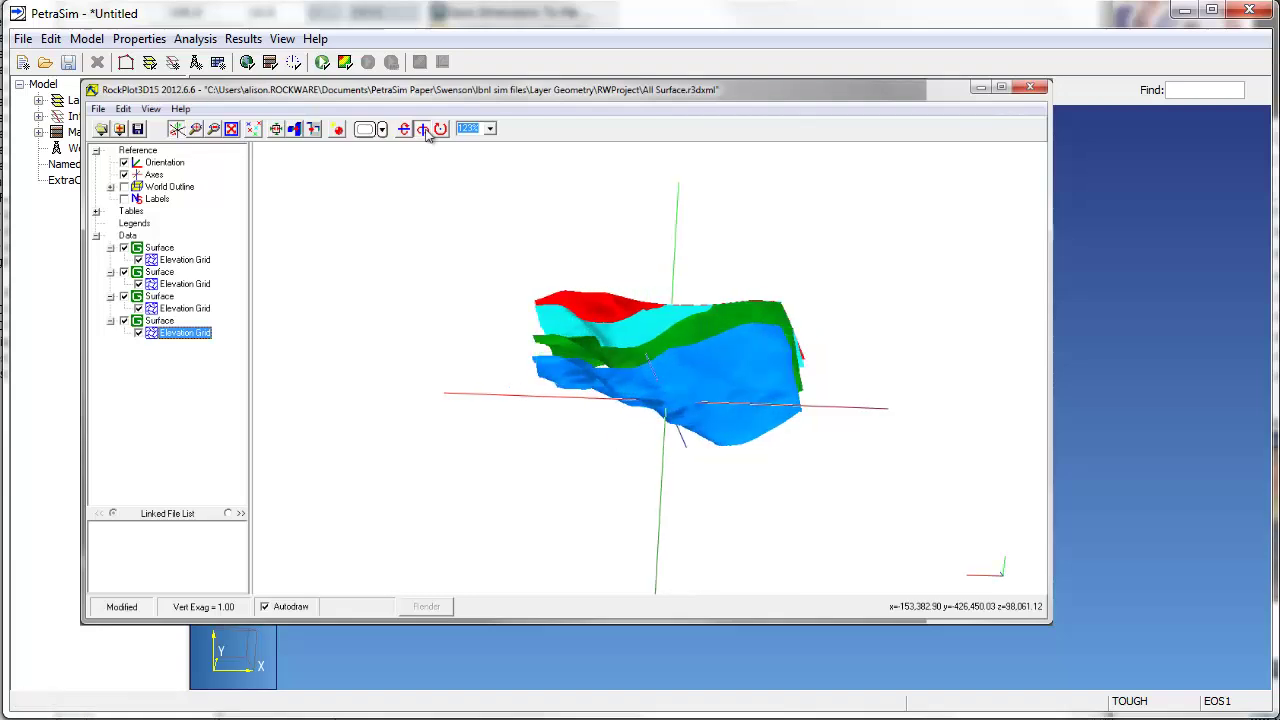
pyautogui.click(97, 42)
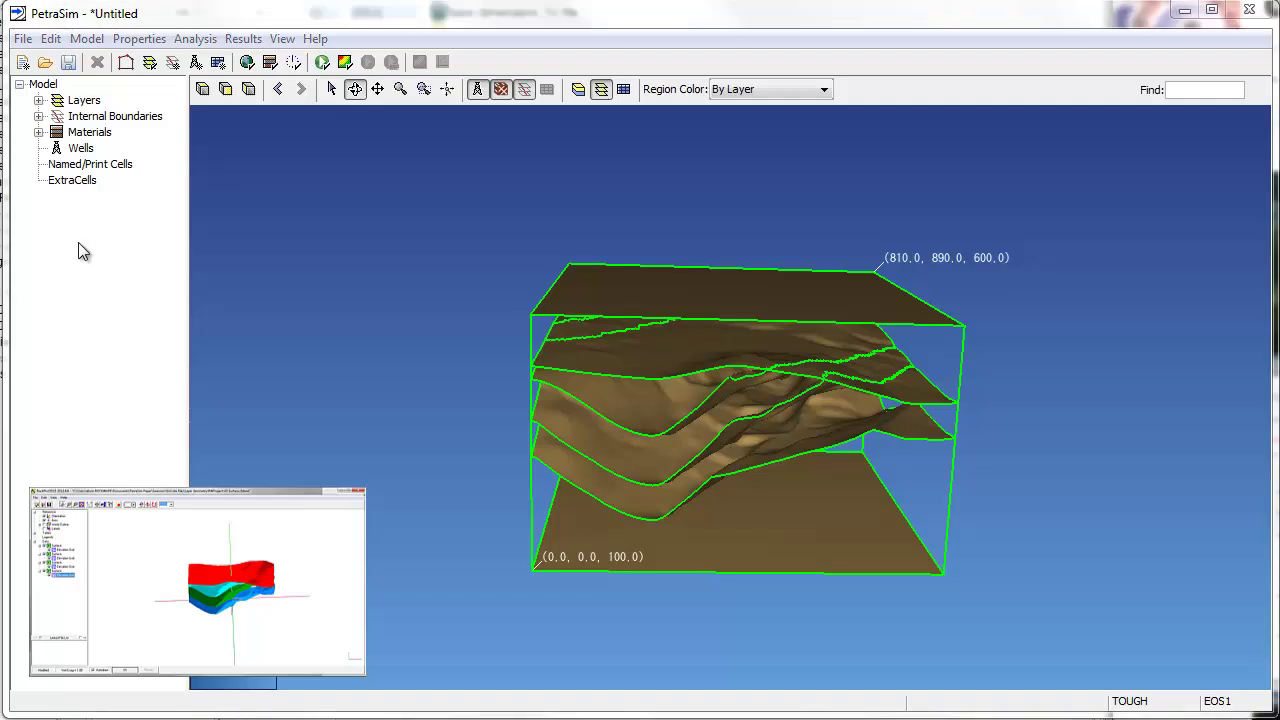
# Expand Layers and the Default layer to list its regions
pyautogui.click(39, 101)
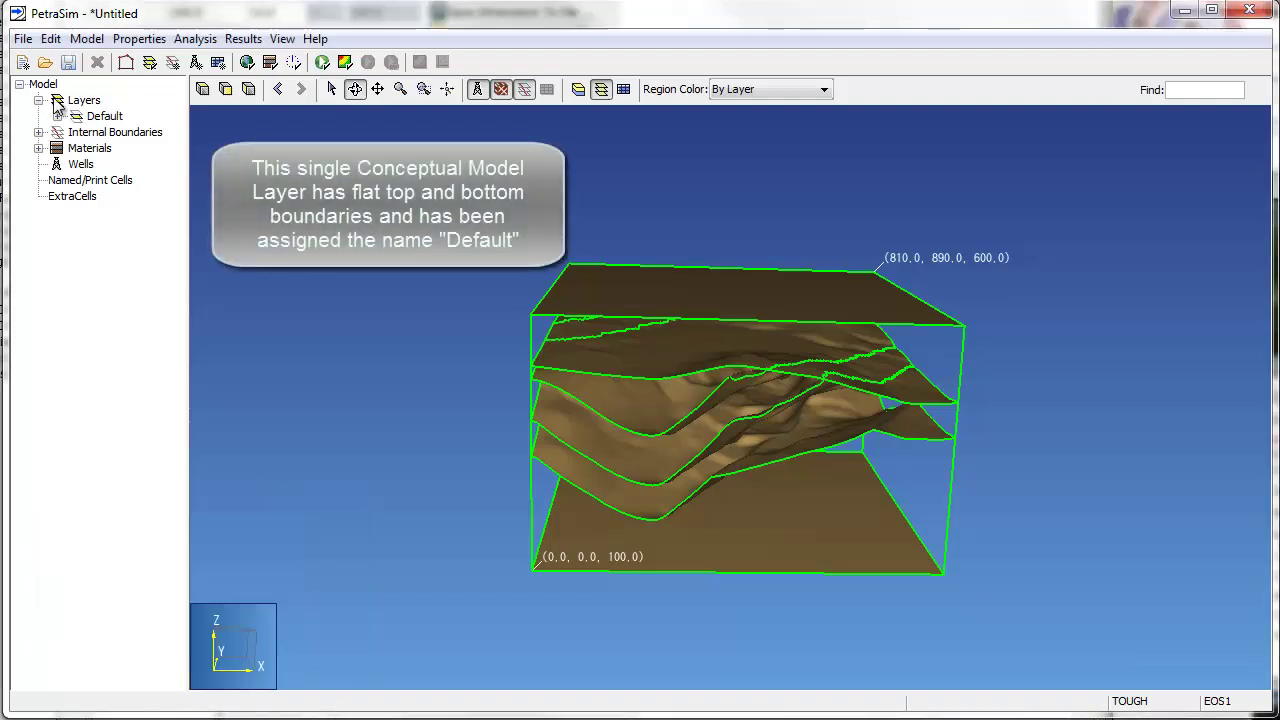
pyautogui.click(104, 117)
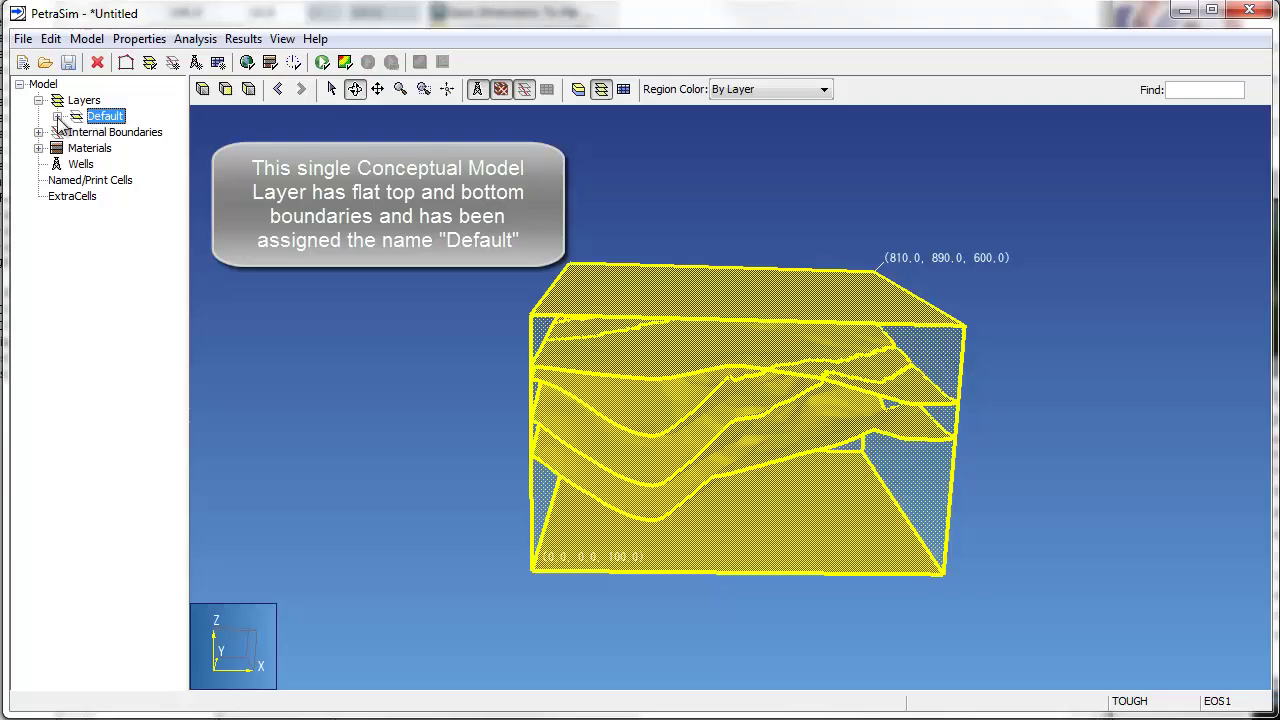
pyautogui.click(57, 116)
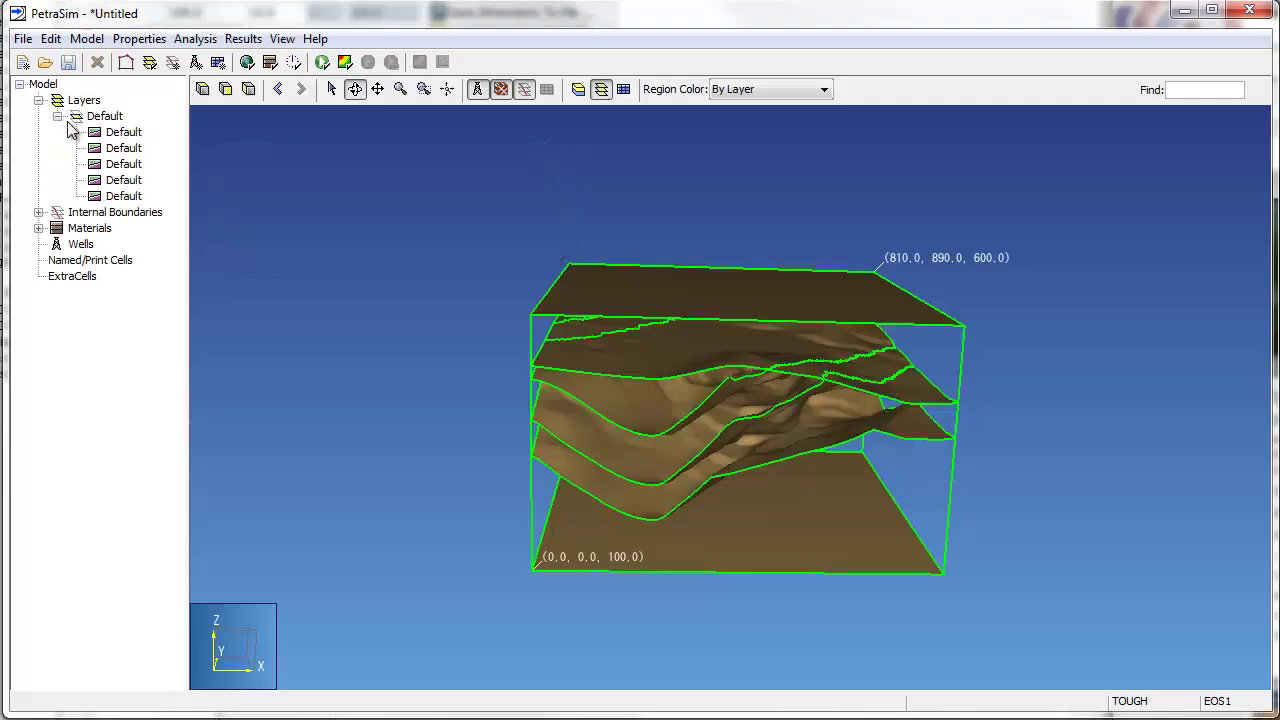
# Highlight each of the five Default regions in turn, from top to bottom
pyautogui.click(124, 136)
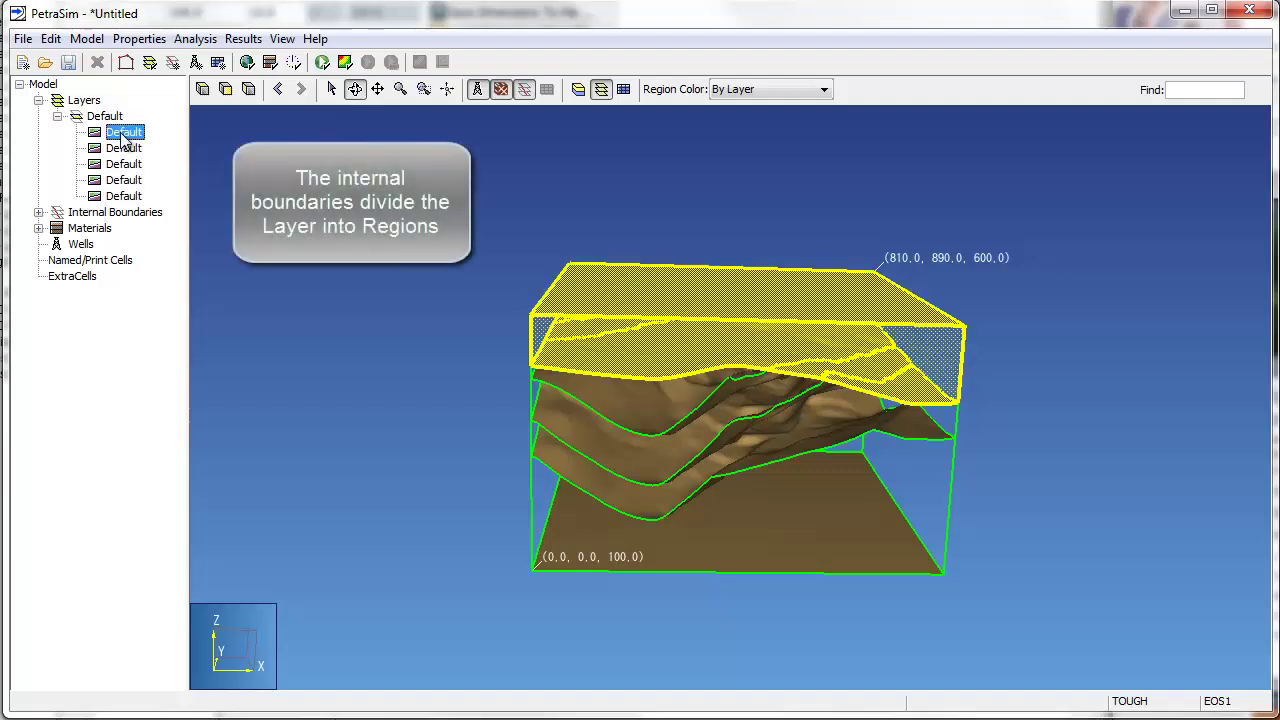
pyautogui.click(124, 149)
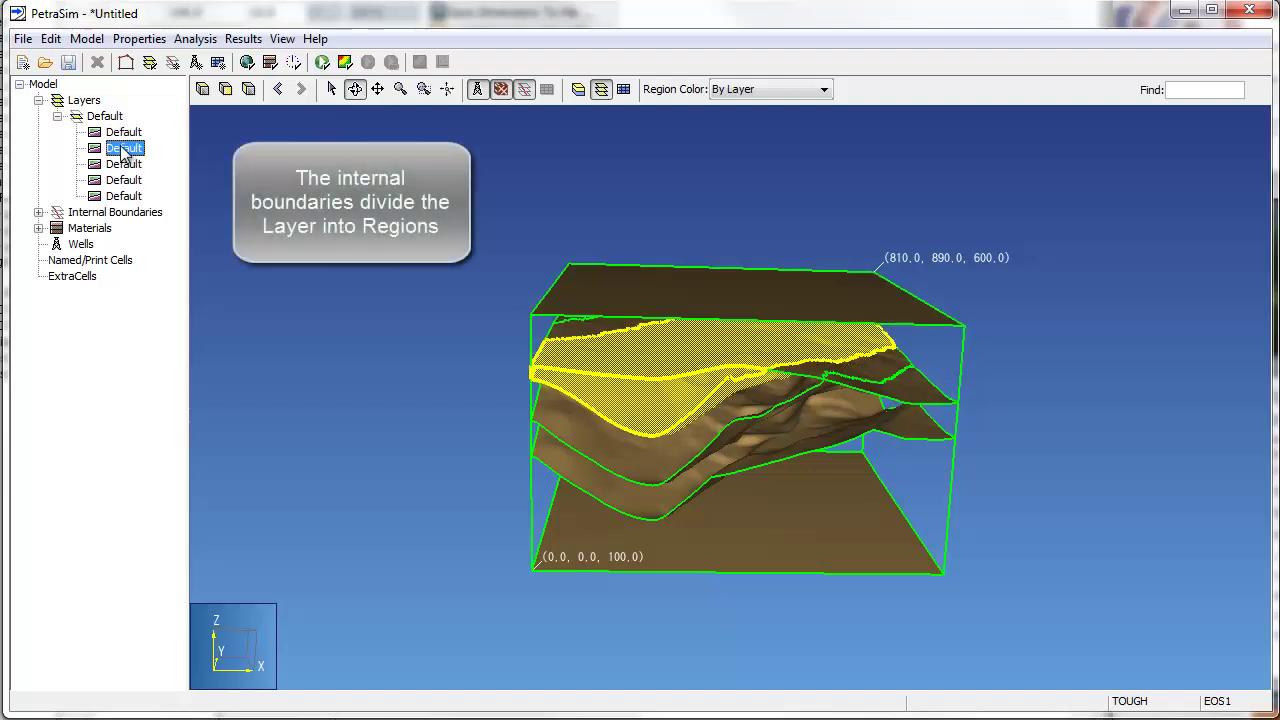
pyautogui.click(124, 164)
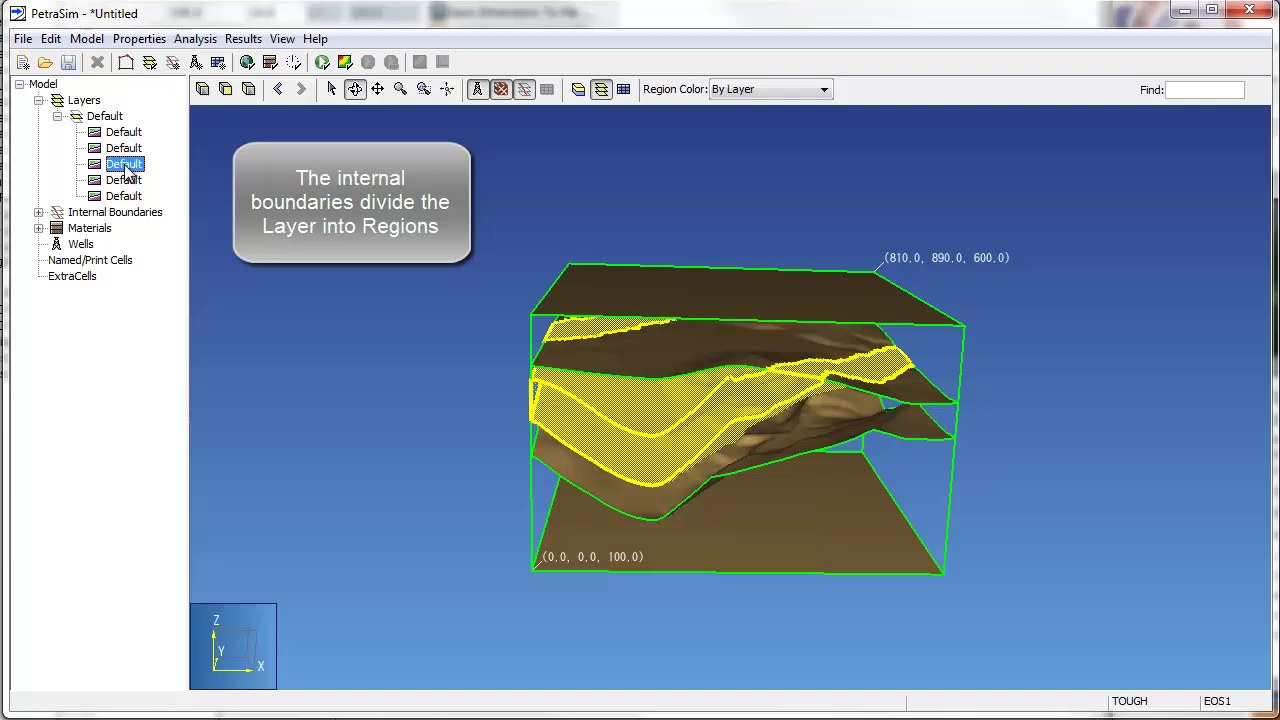
pyautogui.click(126, 181)
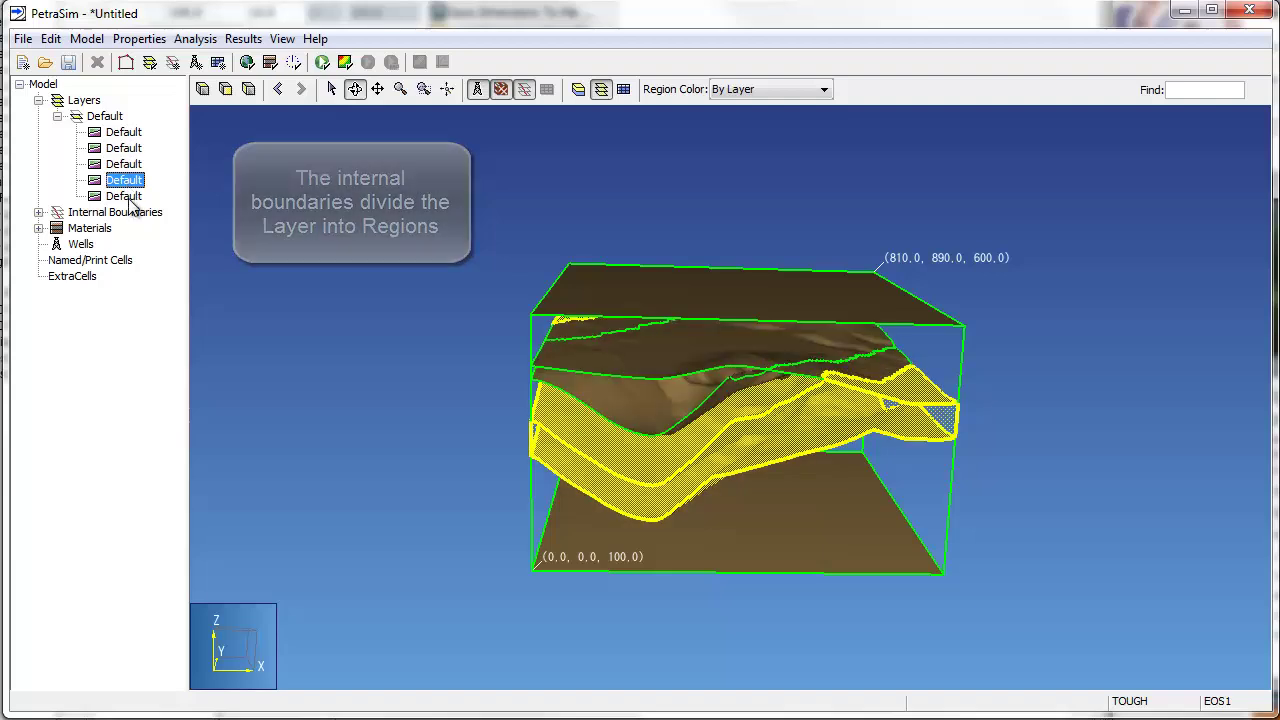
pyautogui.click(128, 197)
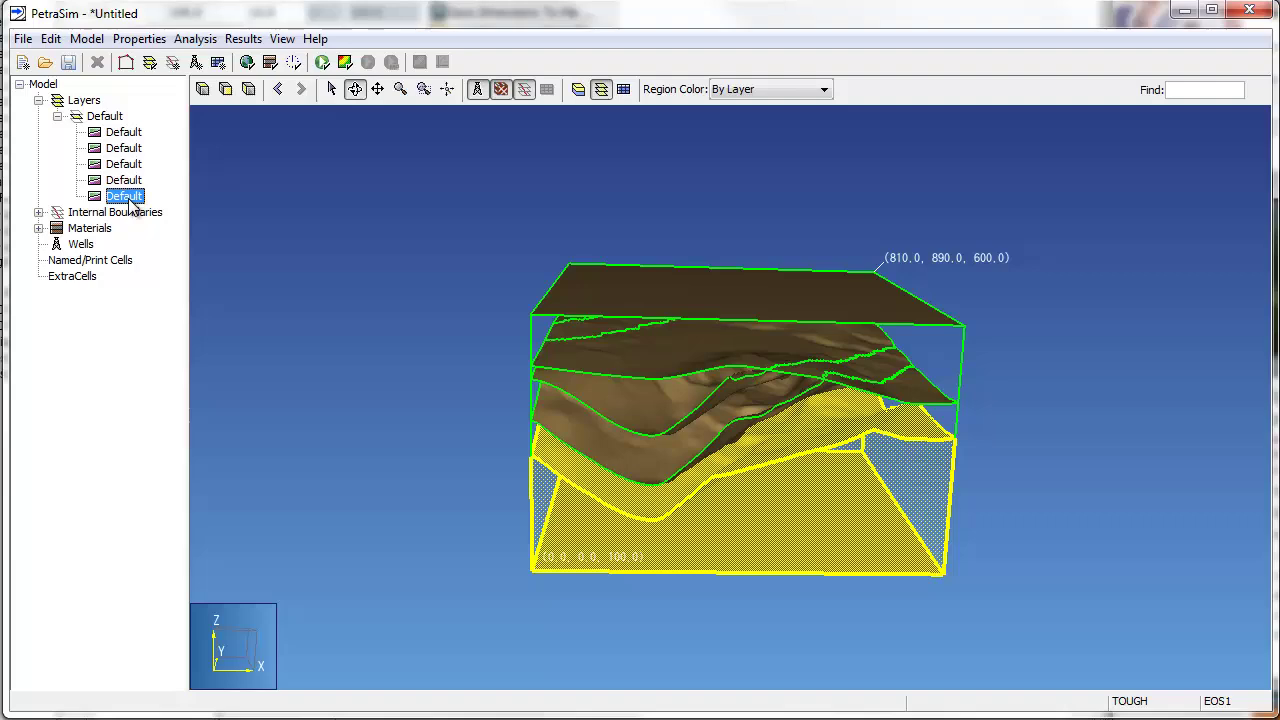
# Rename the top region 'disabled' and turn it off
pyautogui.click(124, 132)
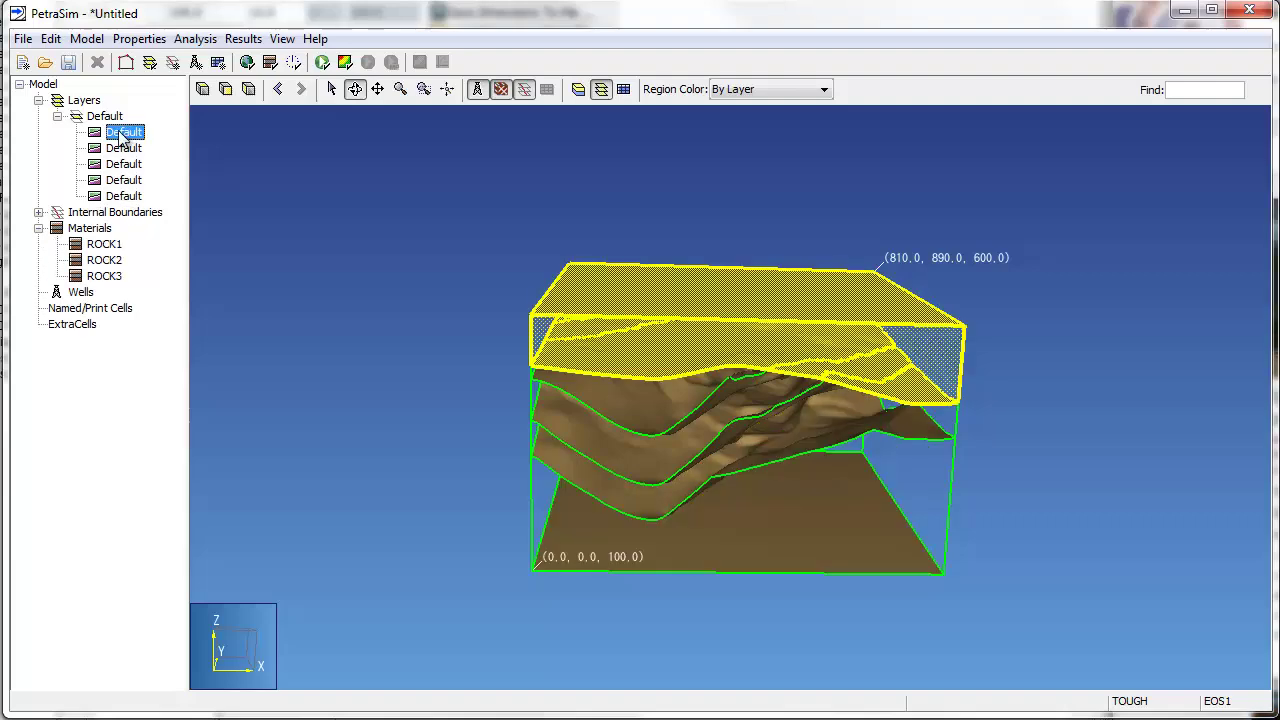
pyautogui.doubleClick(124, 132)
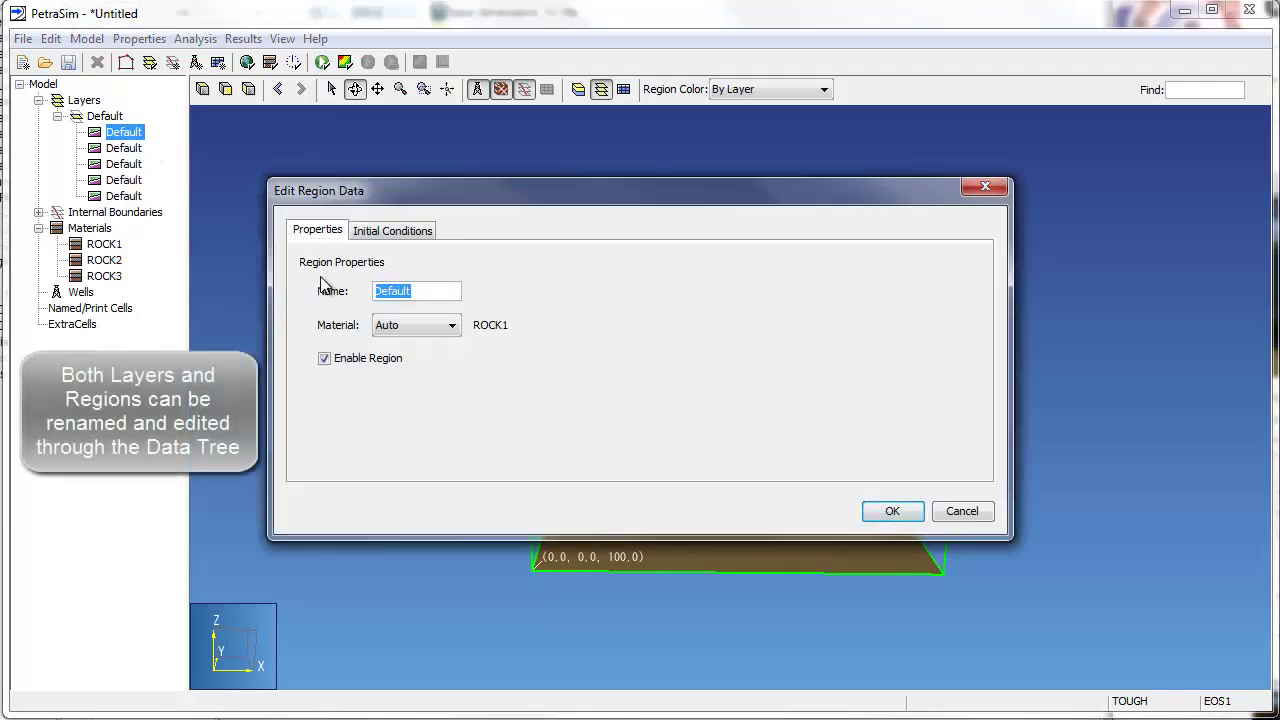
pyautogui.write('disabled')
pyautogui.click(325, 358)
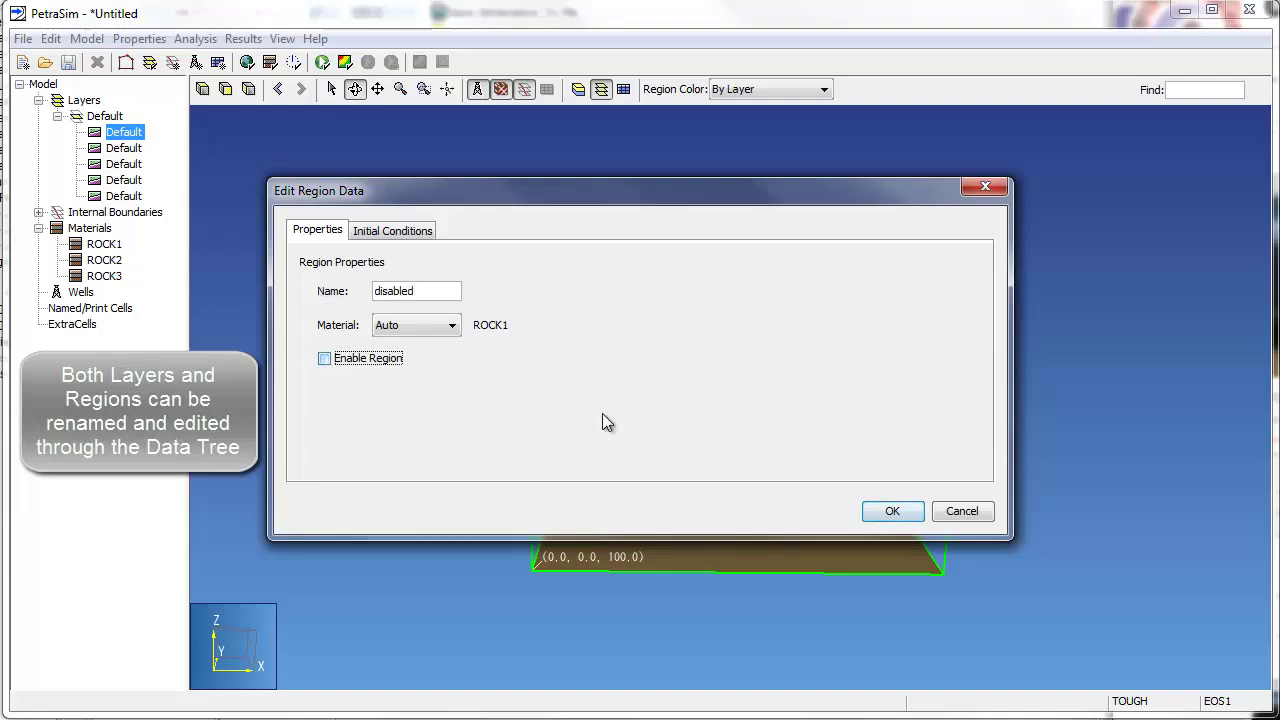
pyautogui.click(892, 511)
# Rename the second region Rock1 and assign it material ROCK1
pyautogui.click(57, 116)
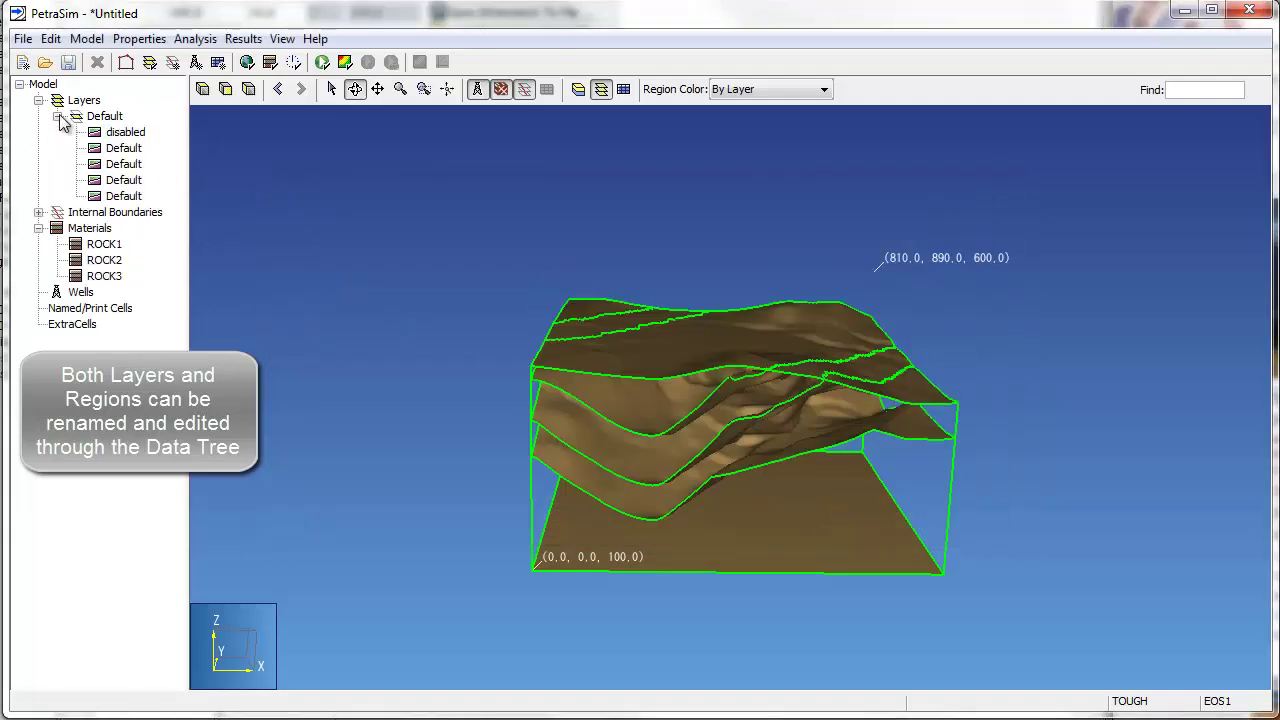
pyautogui.click(124, 149)
pyautogui.doubleClick(124, 148)
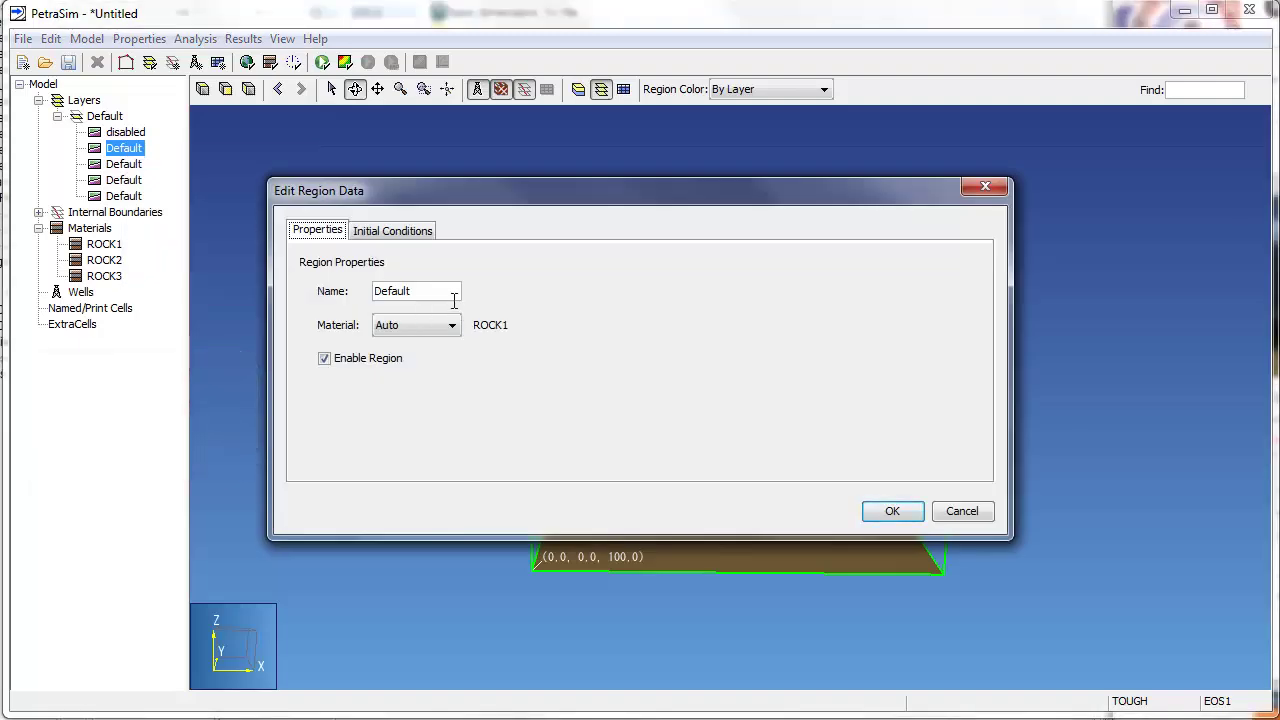
pyautogui.write('Rock1')
pyautogui.click(416, 325)
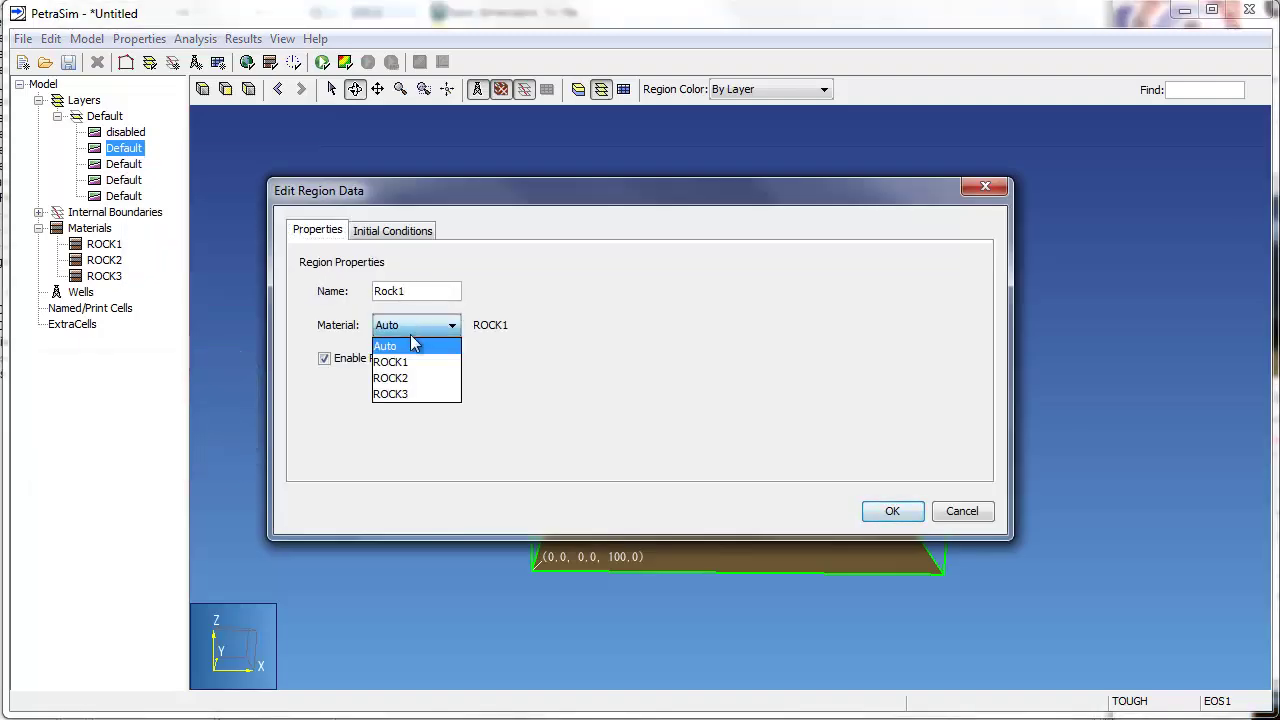
pyautogui.click(400, 361)
pyautogui.click(892, 511)
# Rename the third region Rock2 and assign it material ROCK2
pyautogui.click(57, 116)
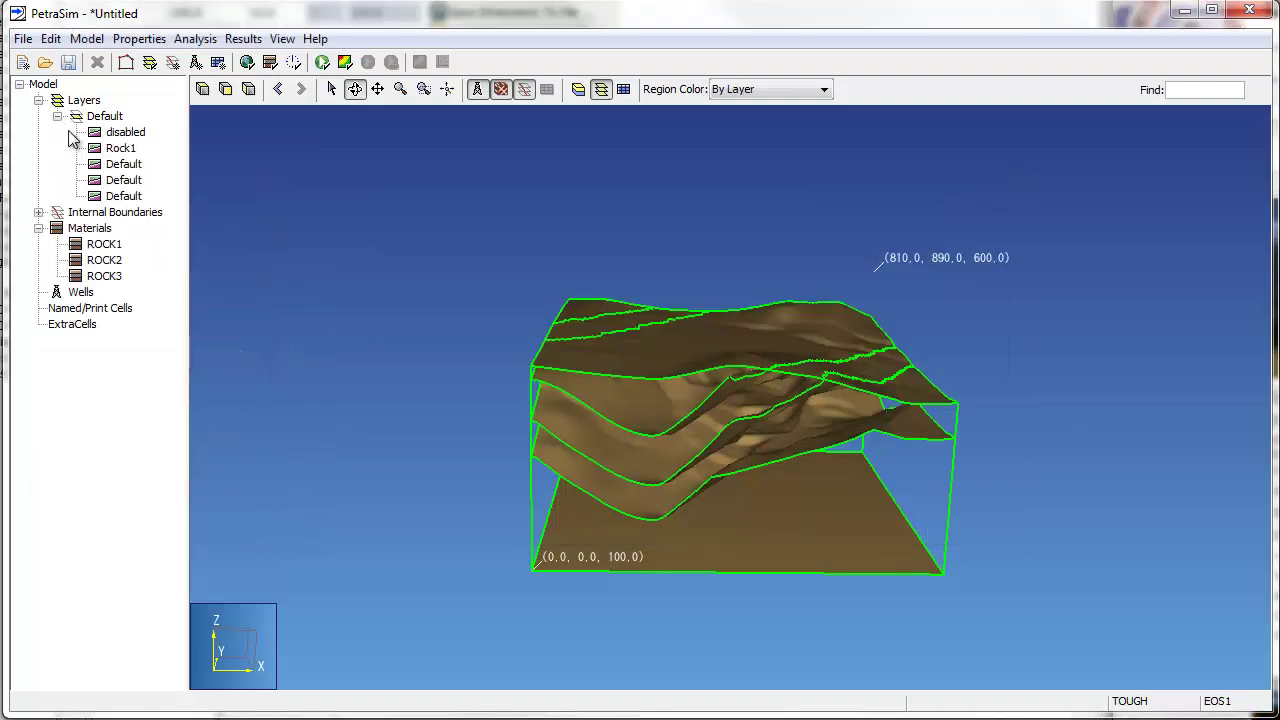
pyautogui.click(124, 164)
pyautogui.rightClick(128, 165)
pyautogui.click(150, 177)
pyautogui.moveTo(451, 284); pyautogui.dragTo(325, 287)
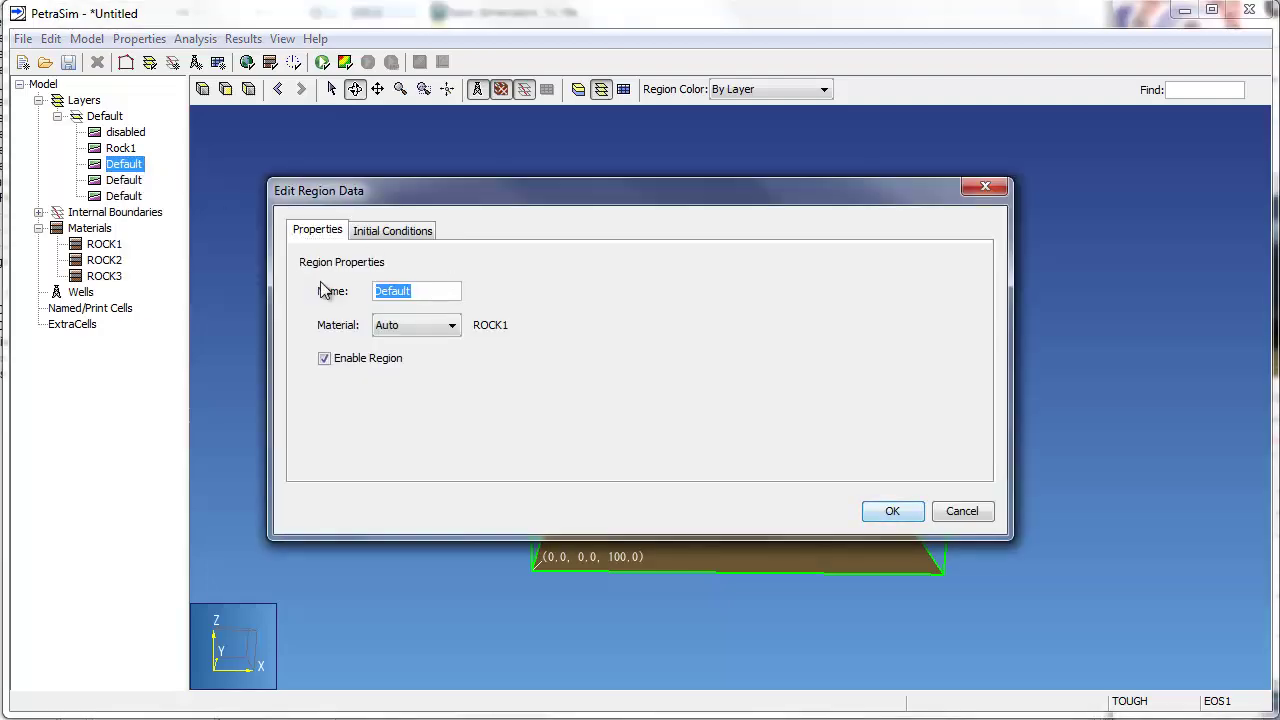
pyautogui.write('Rock2')
pyautogui.click(412, 328)
pyautogui.click(392, 378)
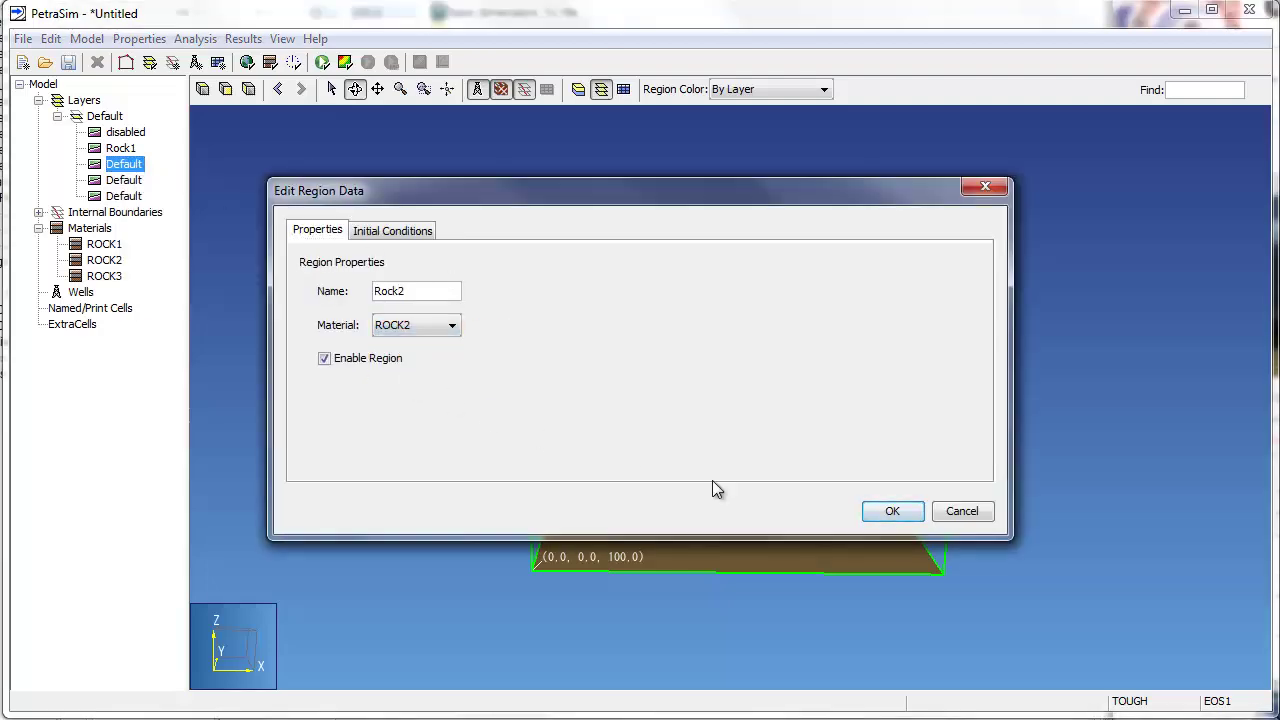
pyautogui.click(880, 514)
# Assign material ROCK3 to the fourth region
pyautogui.click(124, 180)
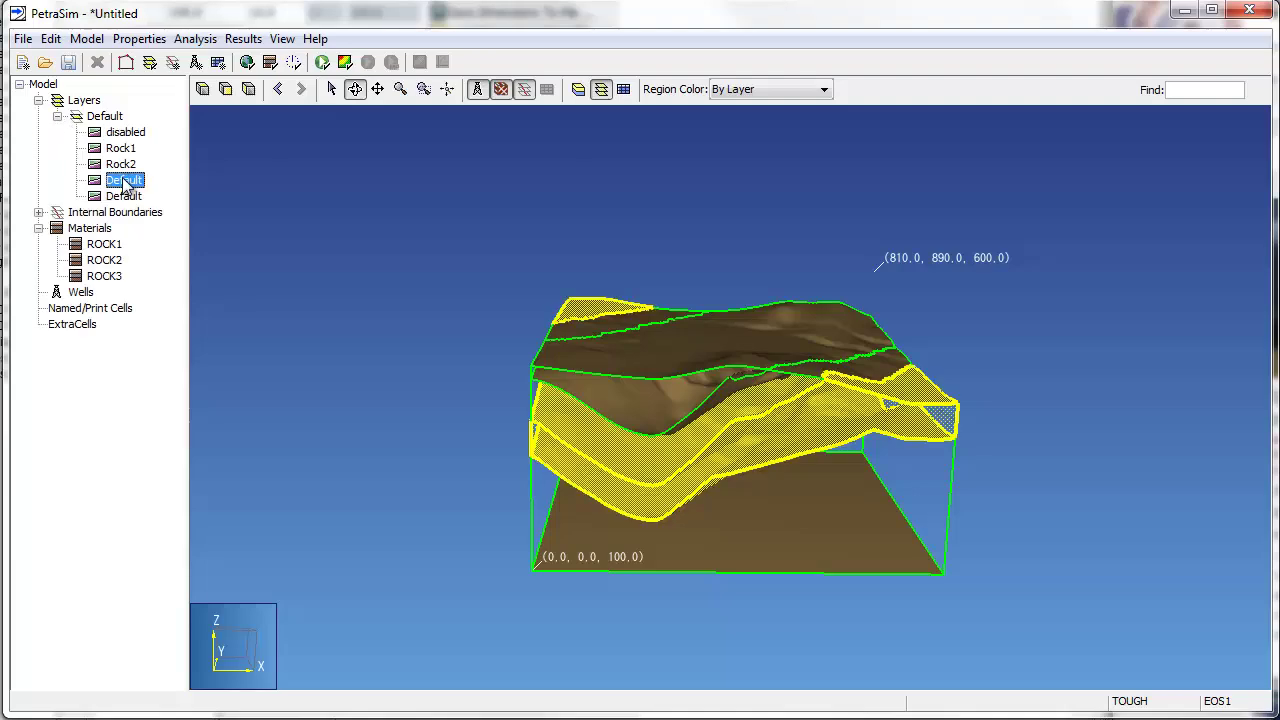
pyautogui.rightClick(124, 180)
pyautogui.click(196, 191)
pyautogui.click(453, 328)
pyautogui.click(392, 394)
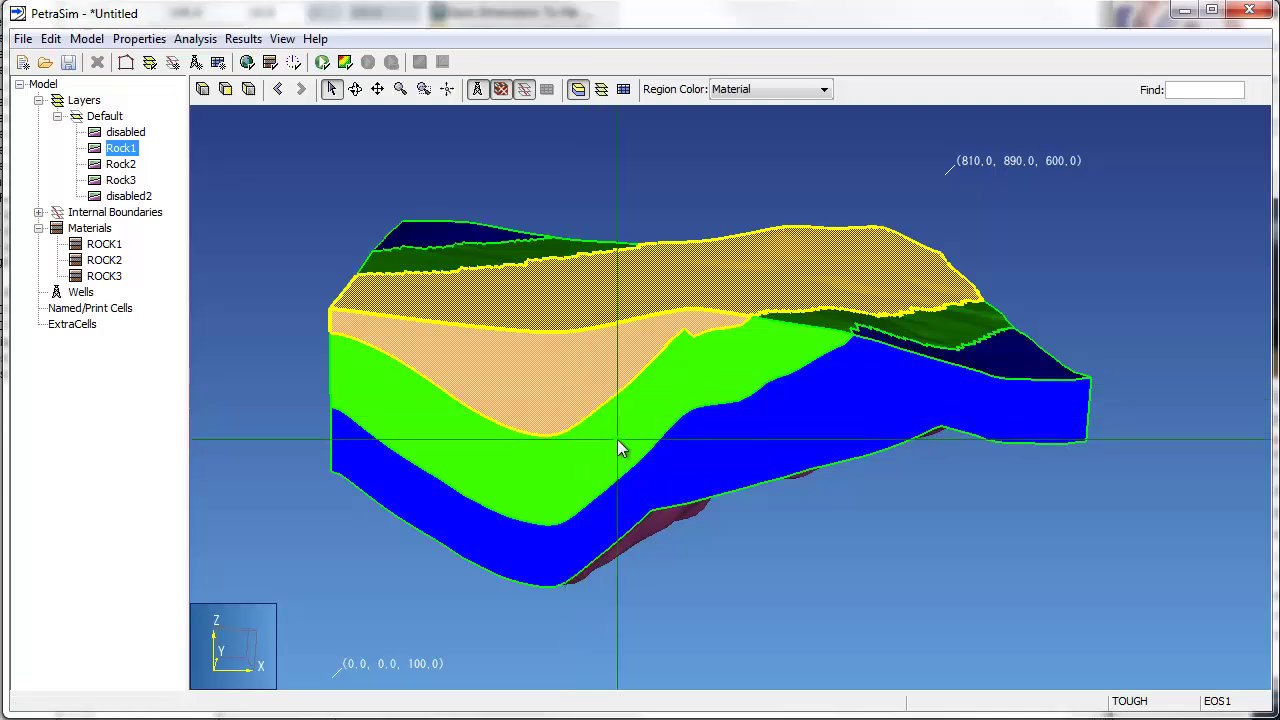
# Step through the Rock2 and Rock3 regions in the tree, then bring up the Wells options
pyautogui.press('Down')
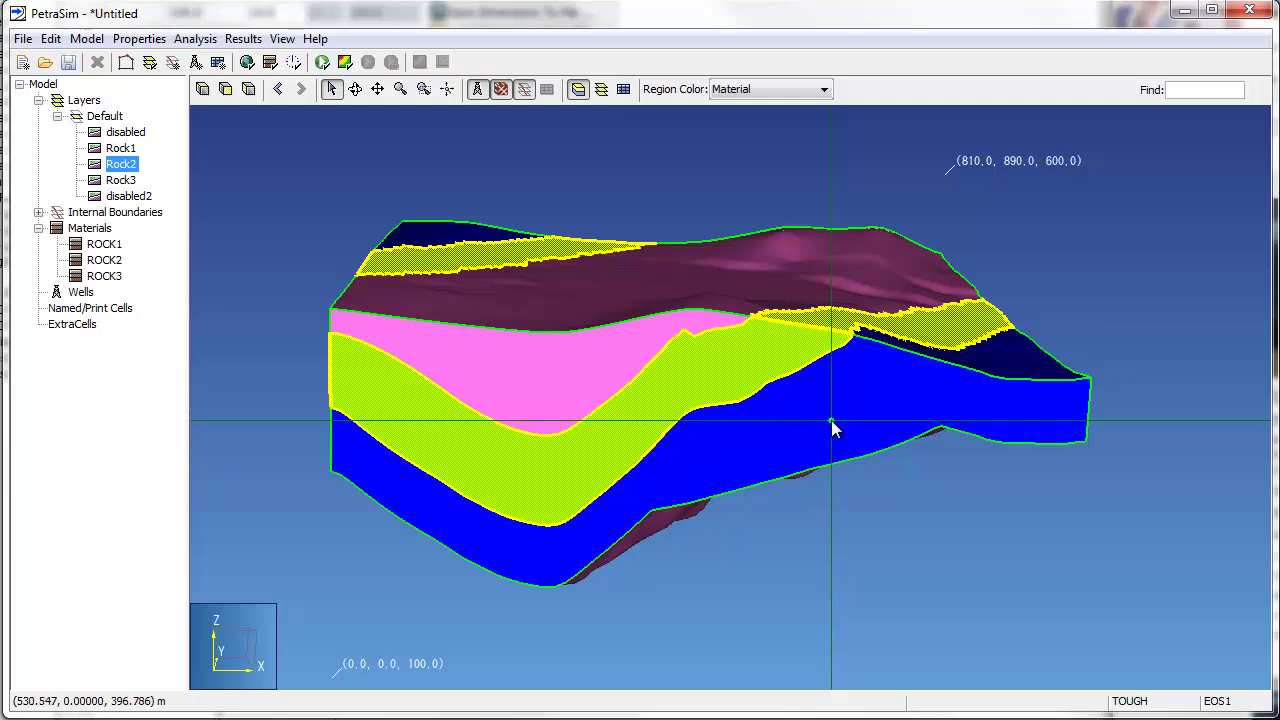
pyautogui.press('Down')
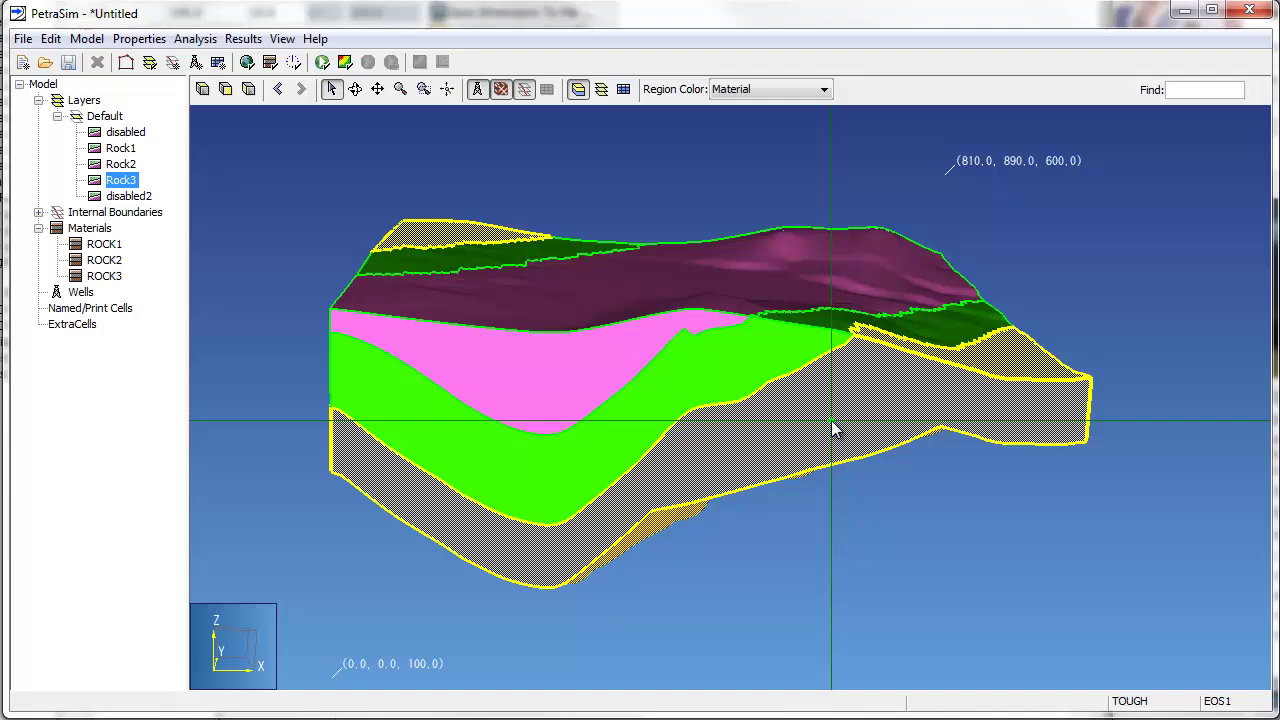
pyautogui.rightClick(80, 246)
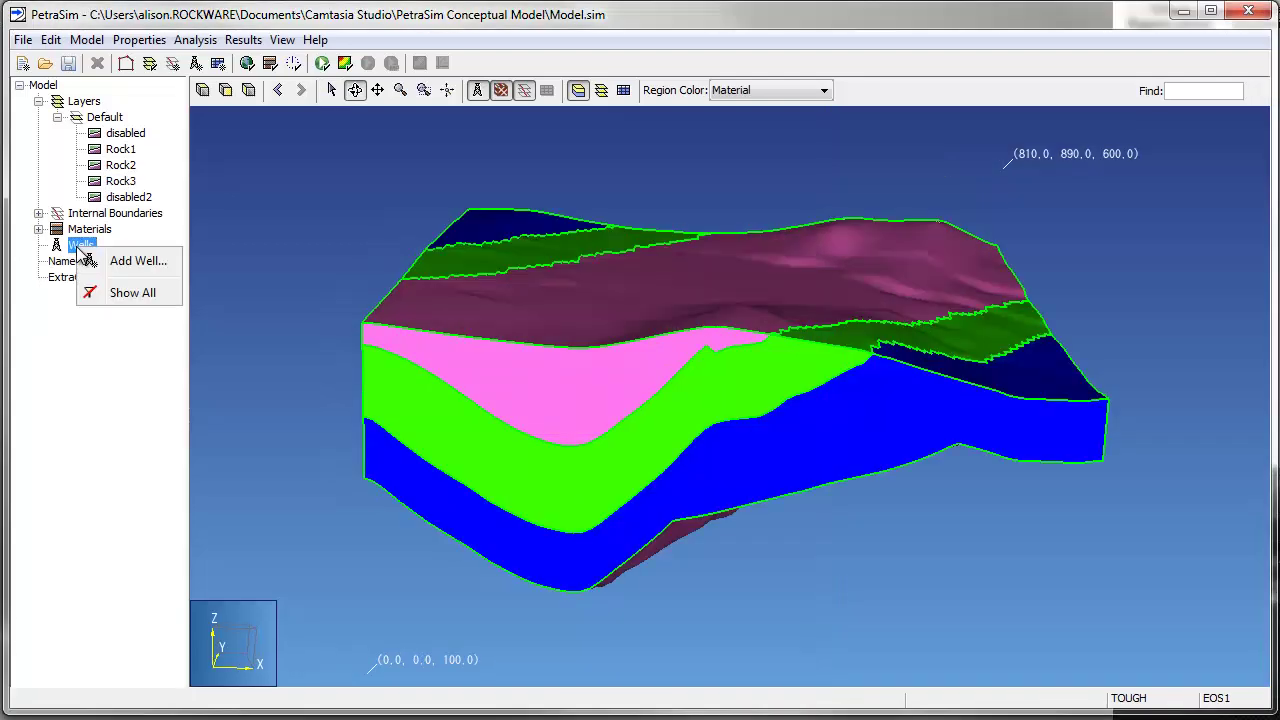
# Start a new well with its first point at (400, 400, 600)
pyautogui.click(97, 262)
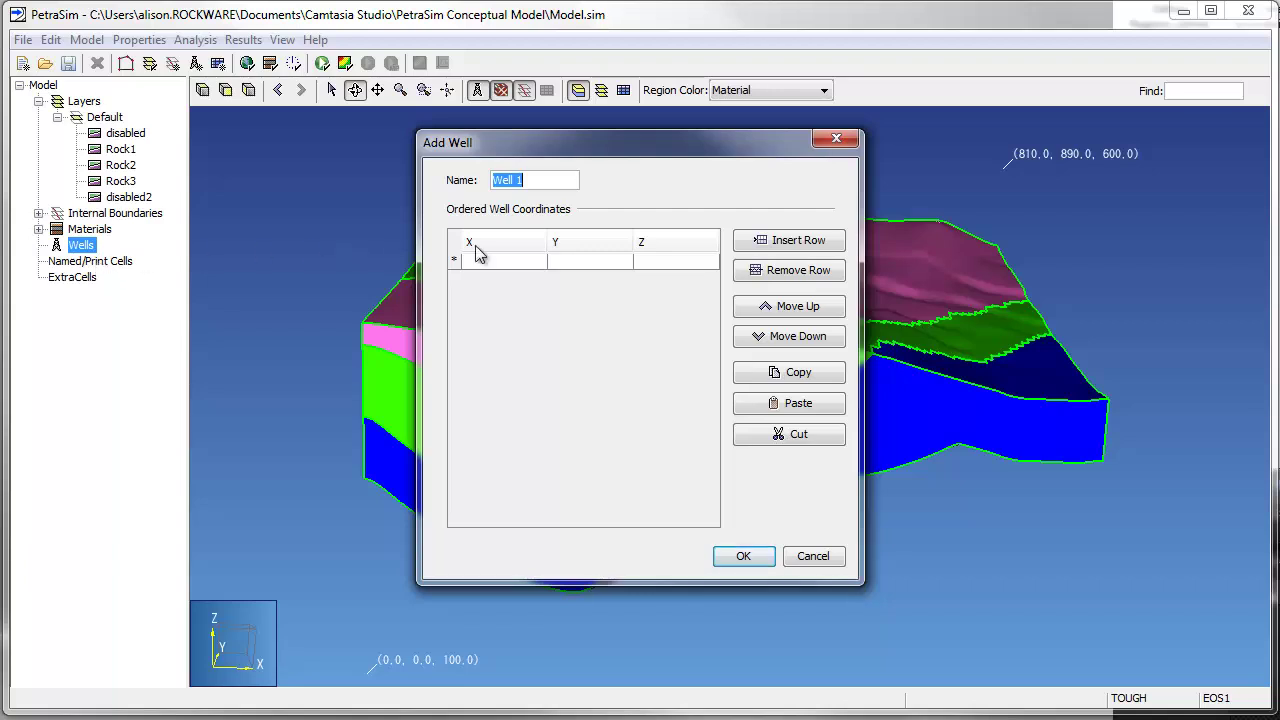
pyautogui.click(499, 261)
pyautogui.write('400')
pyautogui.click(567, 259)
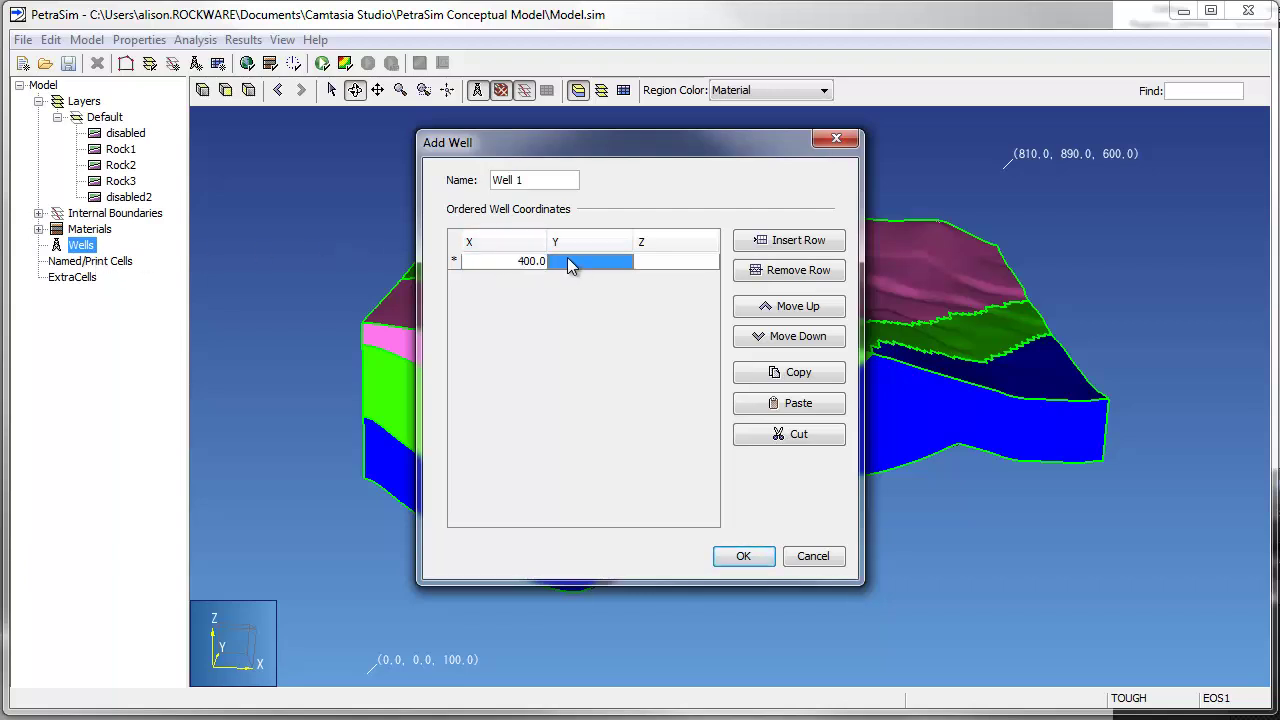
pyautogui.write('400')
pyautogui.click(682, 261)
pyautogui.write('600')
# Add a second point at (400, 400, 200) and create Well 1
pyautogui.click(778, 244)
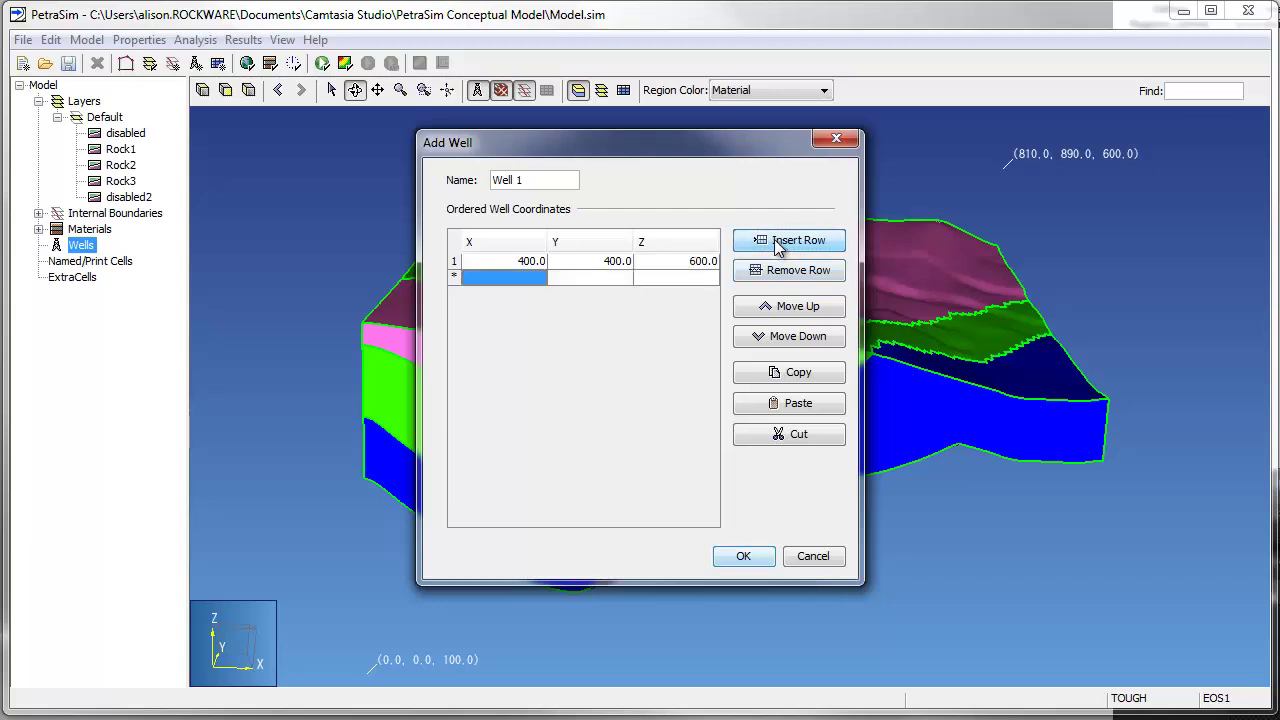
pyautogui.write('400')
pyautogui.click(572, 279)
pyautogui.write('400')
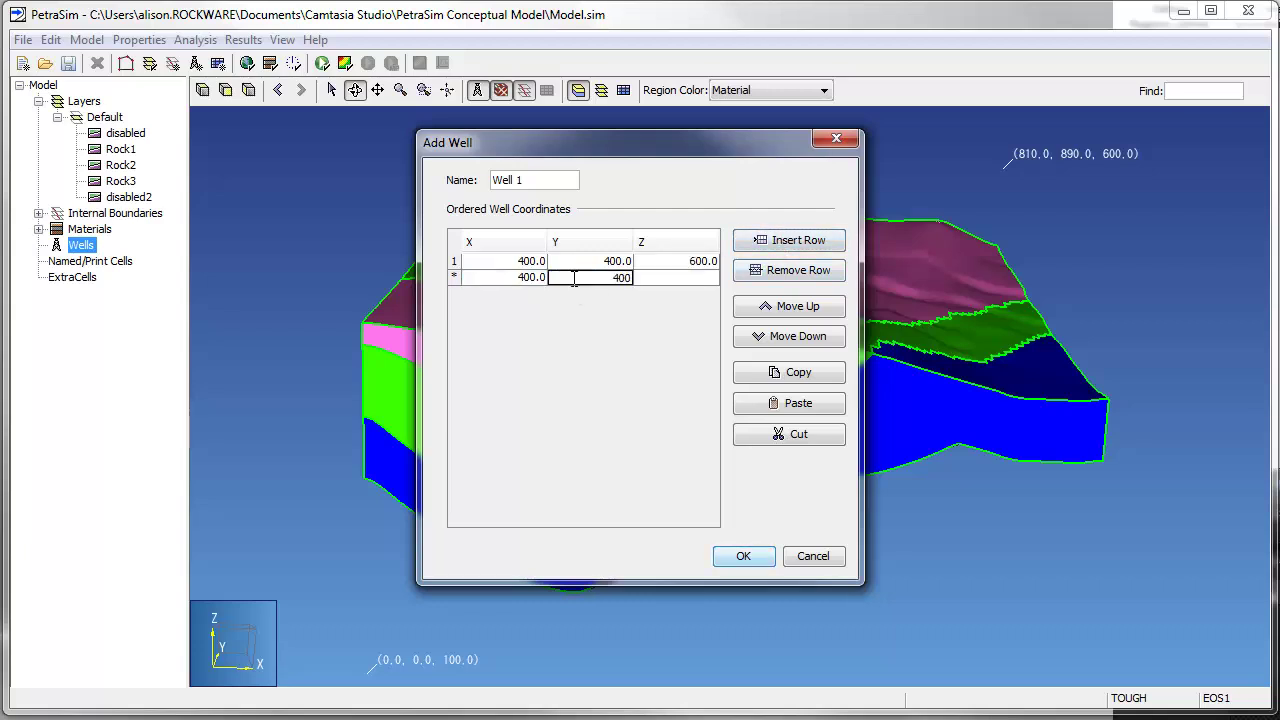
pyautogui.click(660, 280)
pyautogui.write('200')
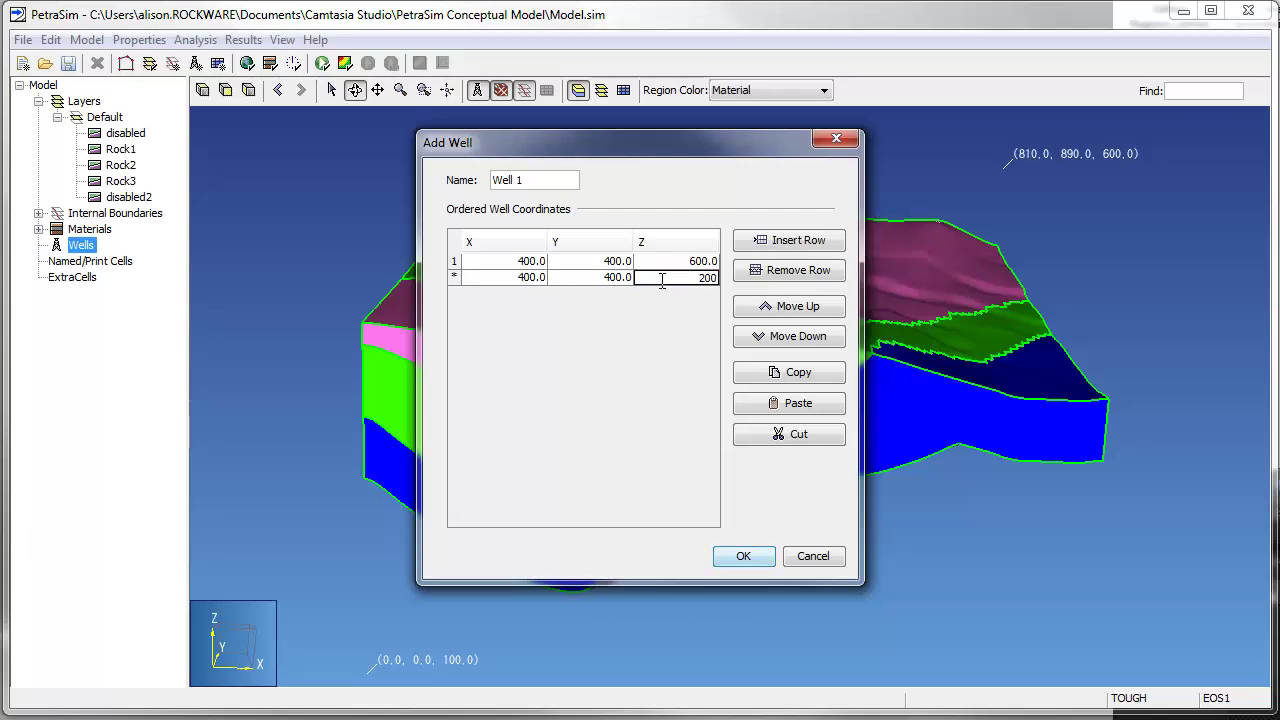
pyautogui.click(742, 558)
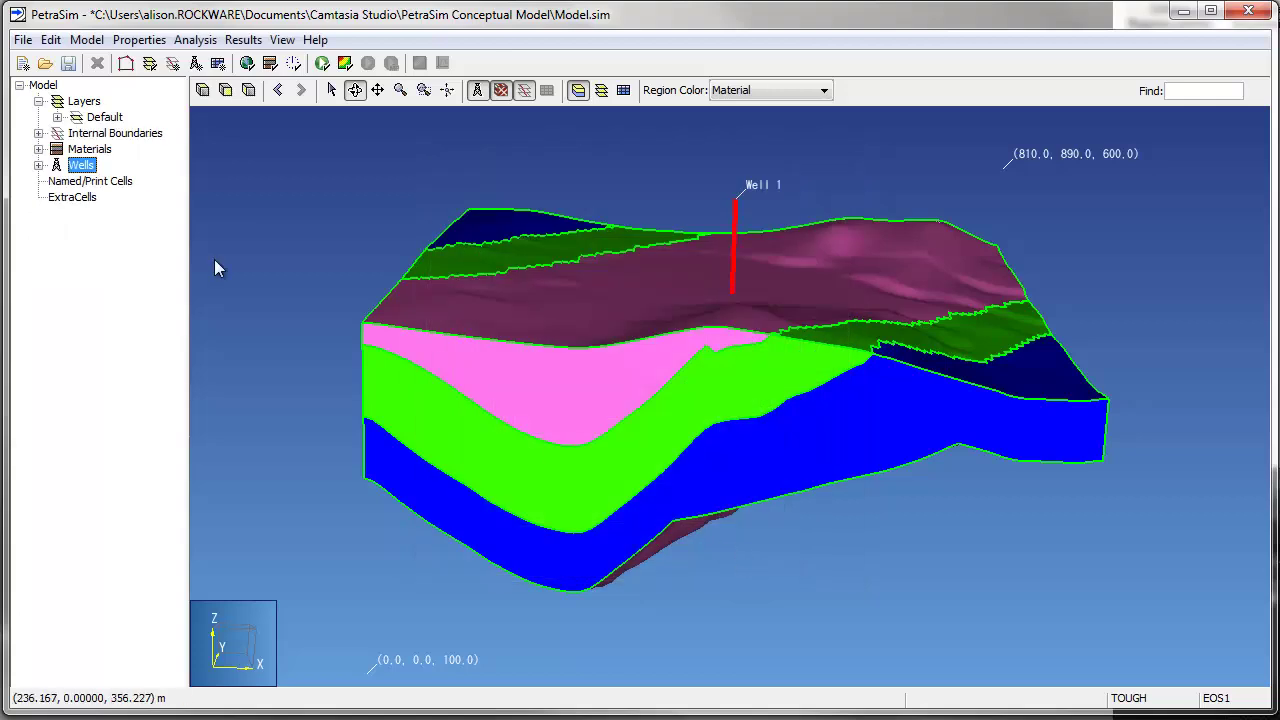
# Set Well 1's top completion depth to 450 m and show the model as separate layer surfaces
pyautogui.click(39, 166)
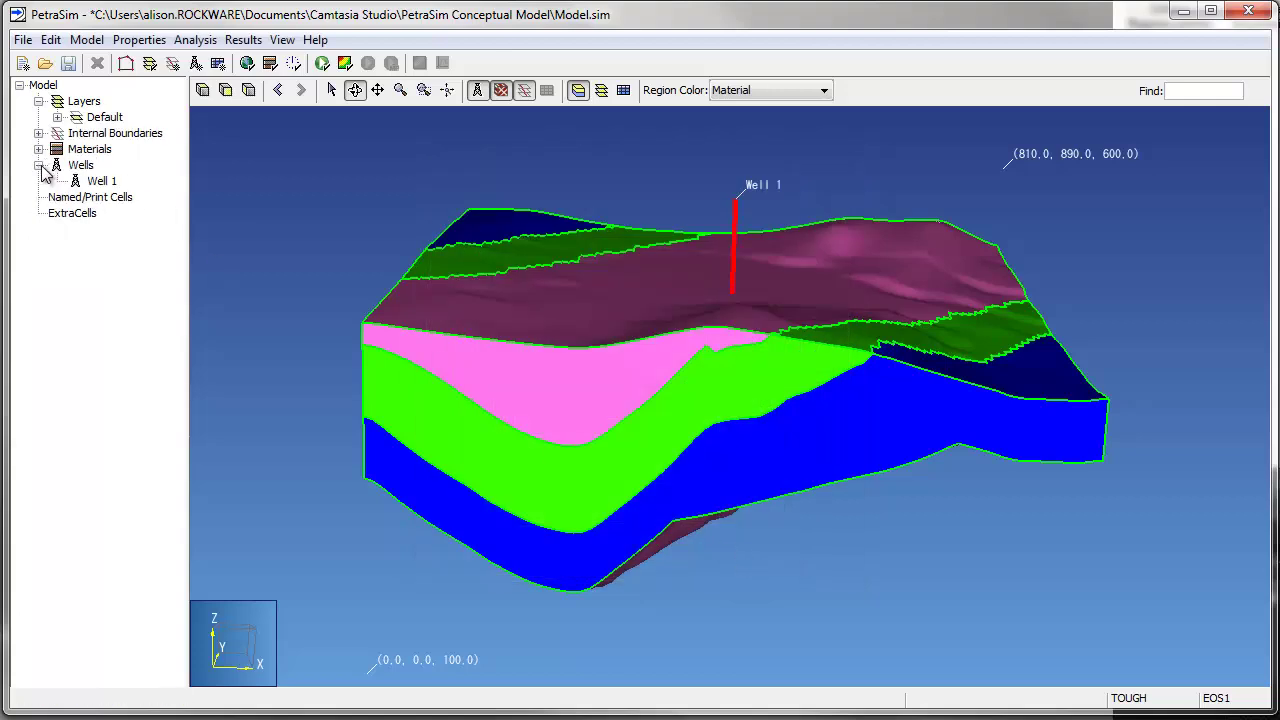
pyautogui.click(100, 181)
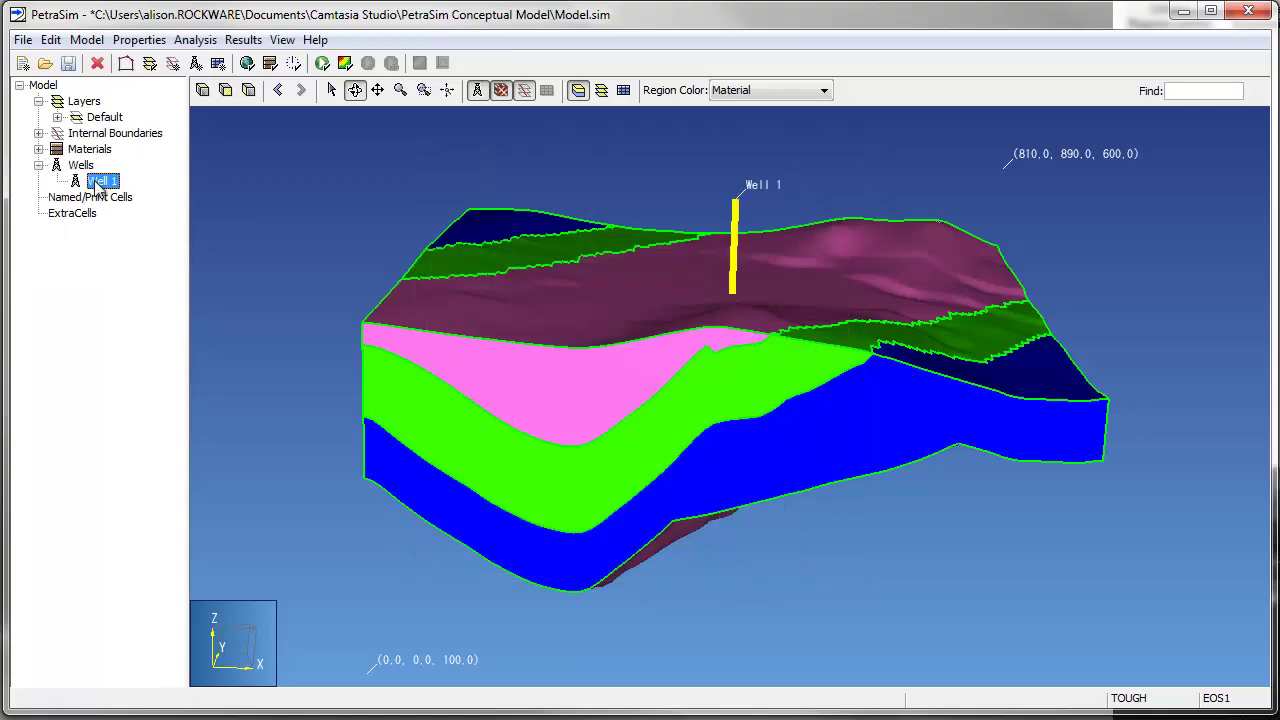
pyautogui.rightClick(99, 186)
pyautogui.click(144, 196)
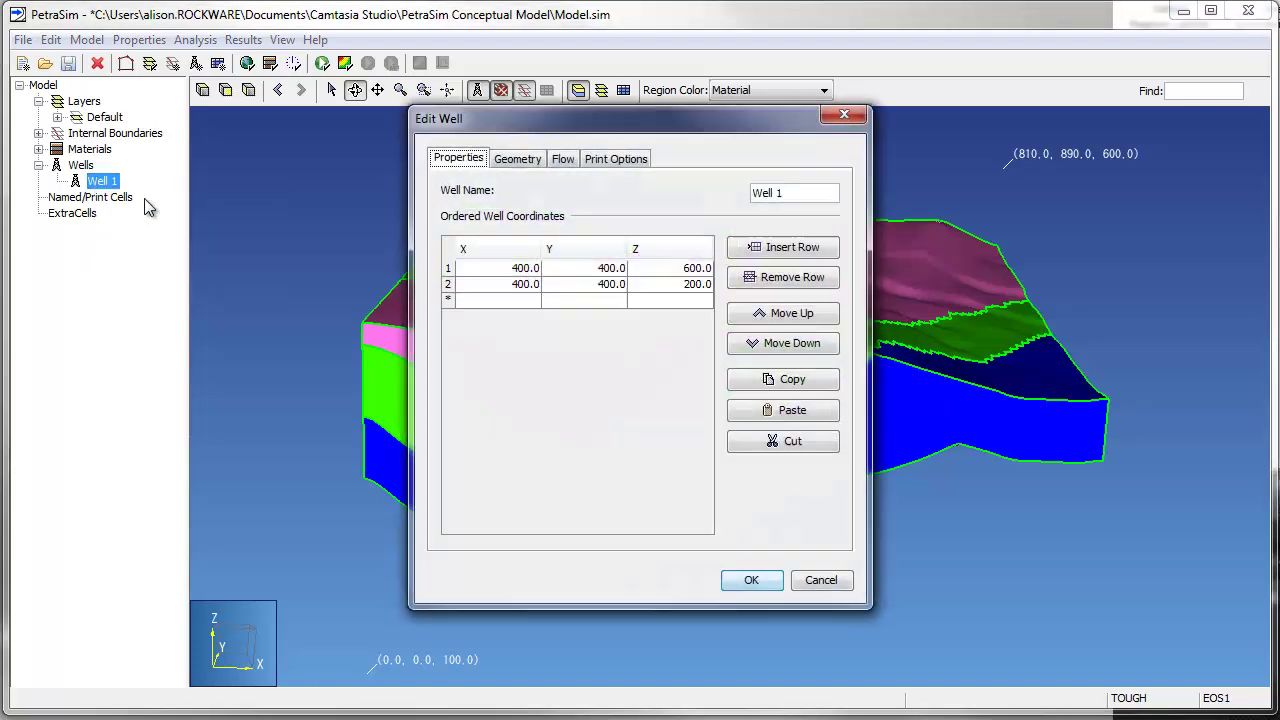
pyautogui.click(534, 160)
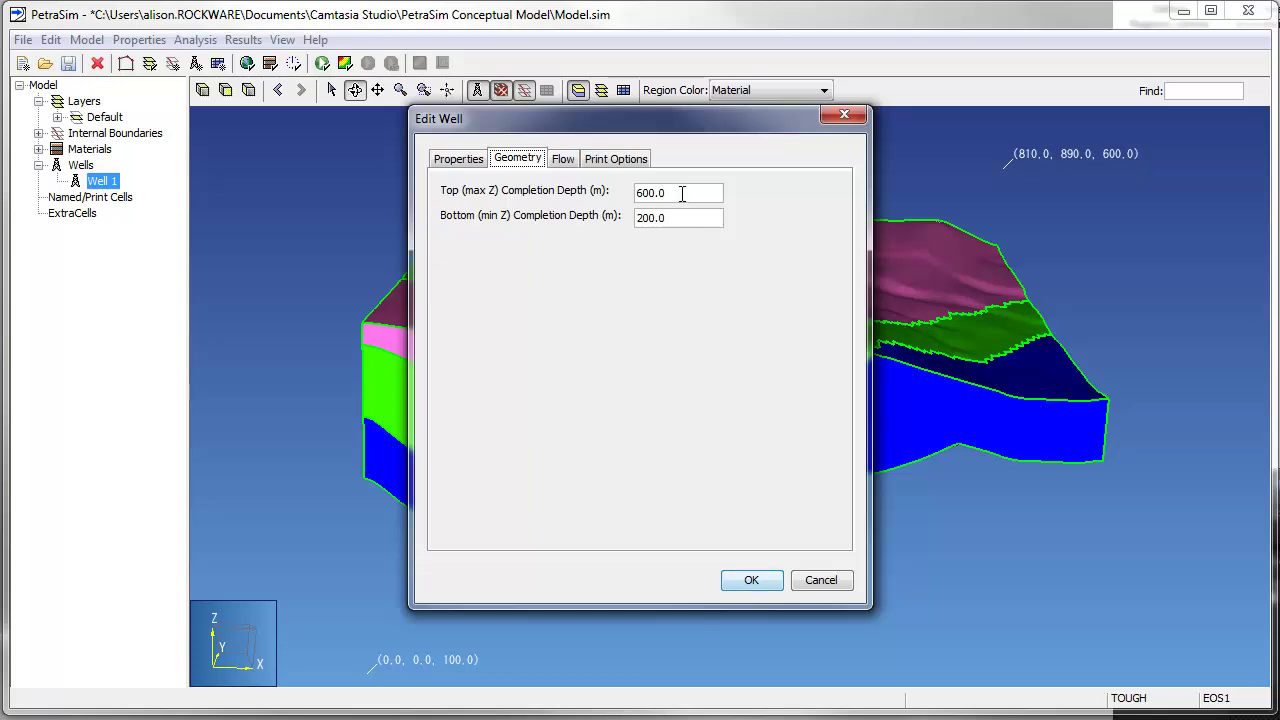
pyautogui.moveTo(682, 193); pyautogui.dragTo(595, 183)
pyautogui.write('450')
pyautogui.click(752, 578)
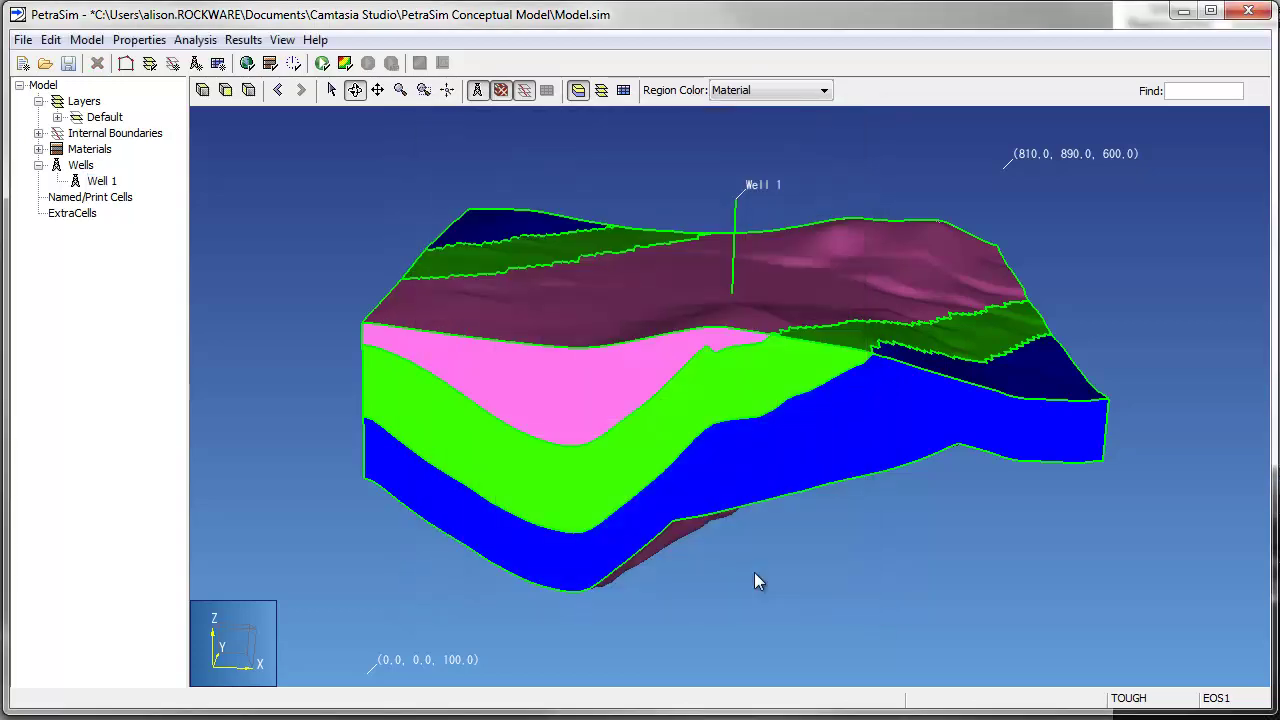
pyautogui.click(606, 96)
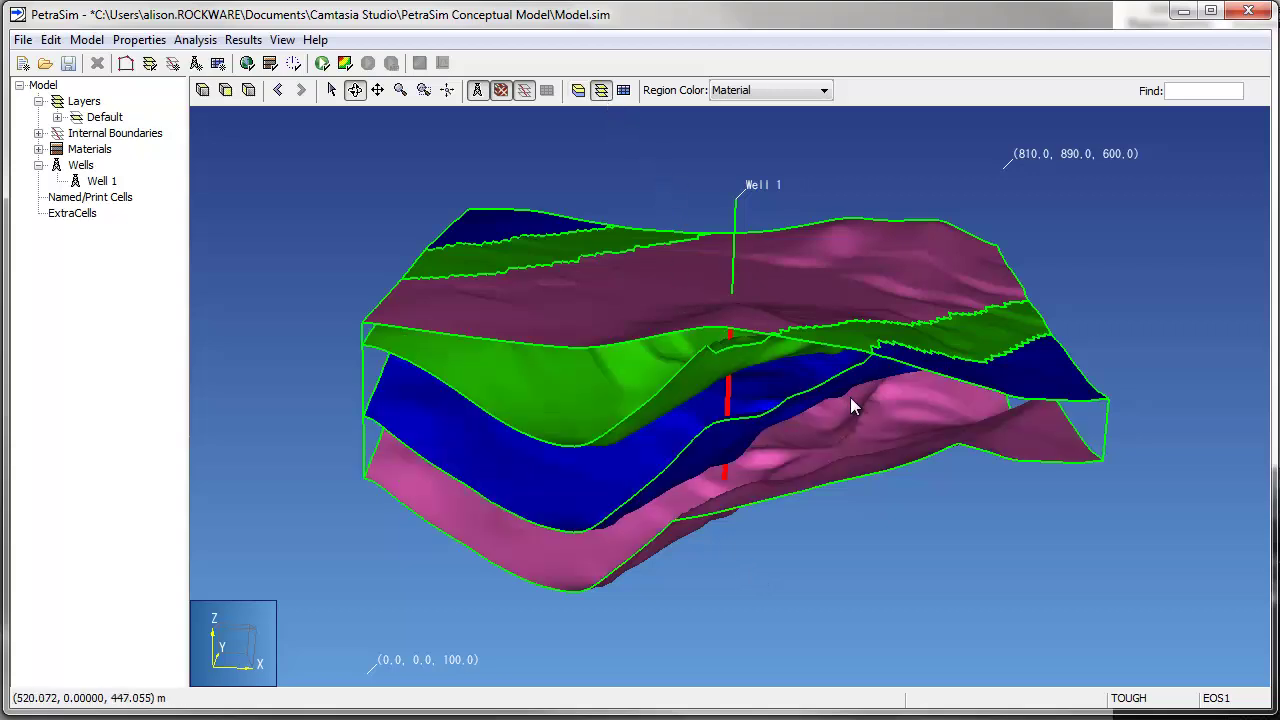
pyautogui.moveTo(887, 437); pyautogui.dragTo(928, 428)
# Set the Default layer's vertical cell count from 5 to 30 and apply it
pyautogui.click(104, 117)
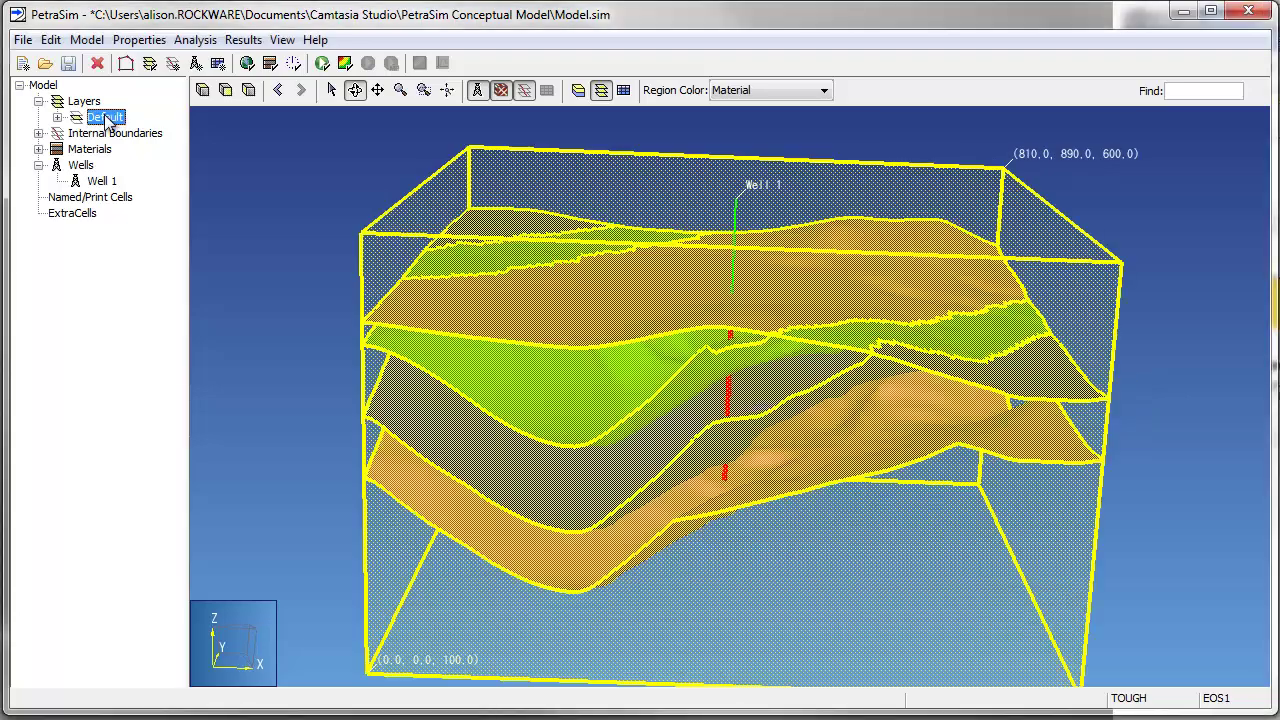
pyautogui.rightClick(104, 117)
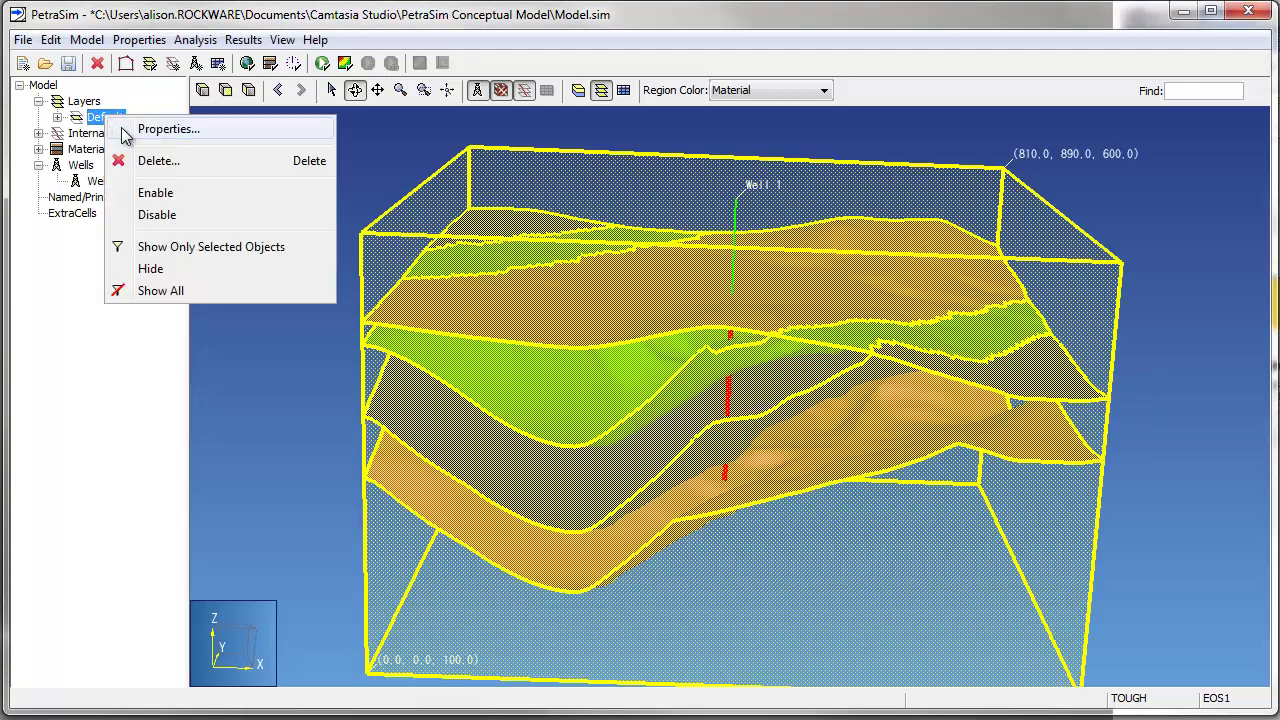
pyautogui.click(126, 130)
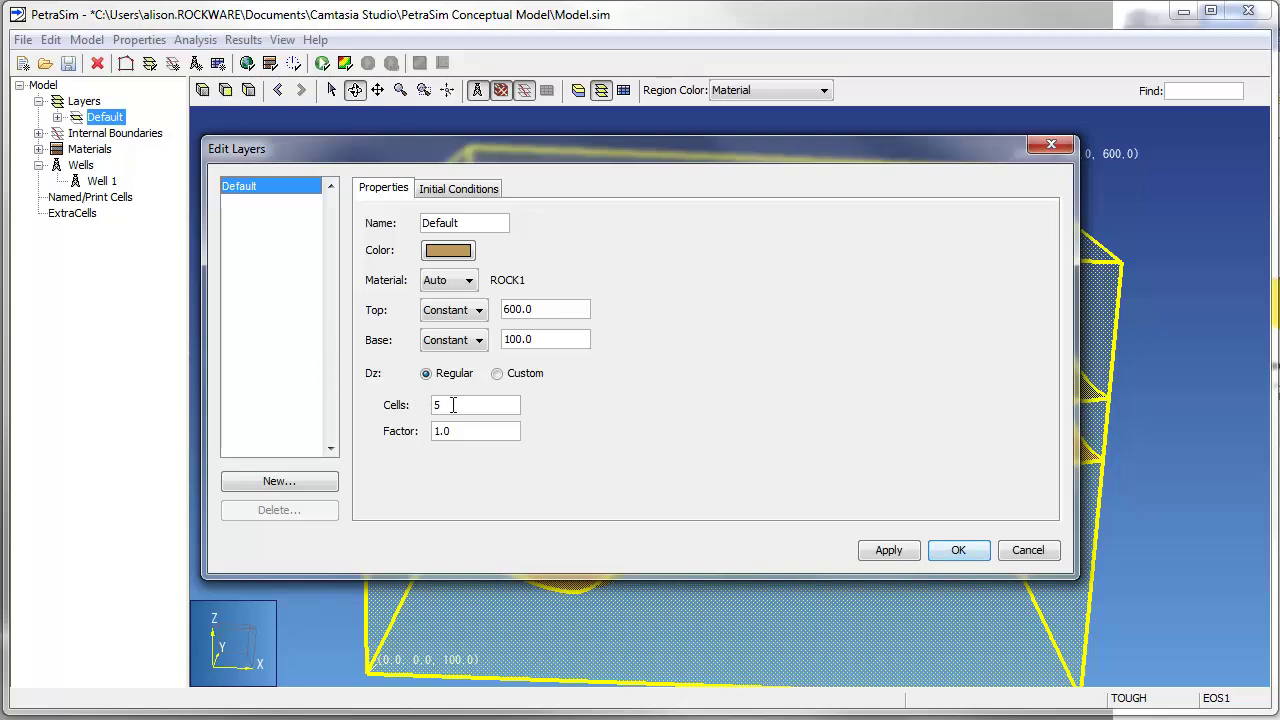
pyautogui.doubleClick(416, 405)
pyautogui.click(884, 552)
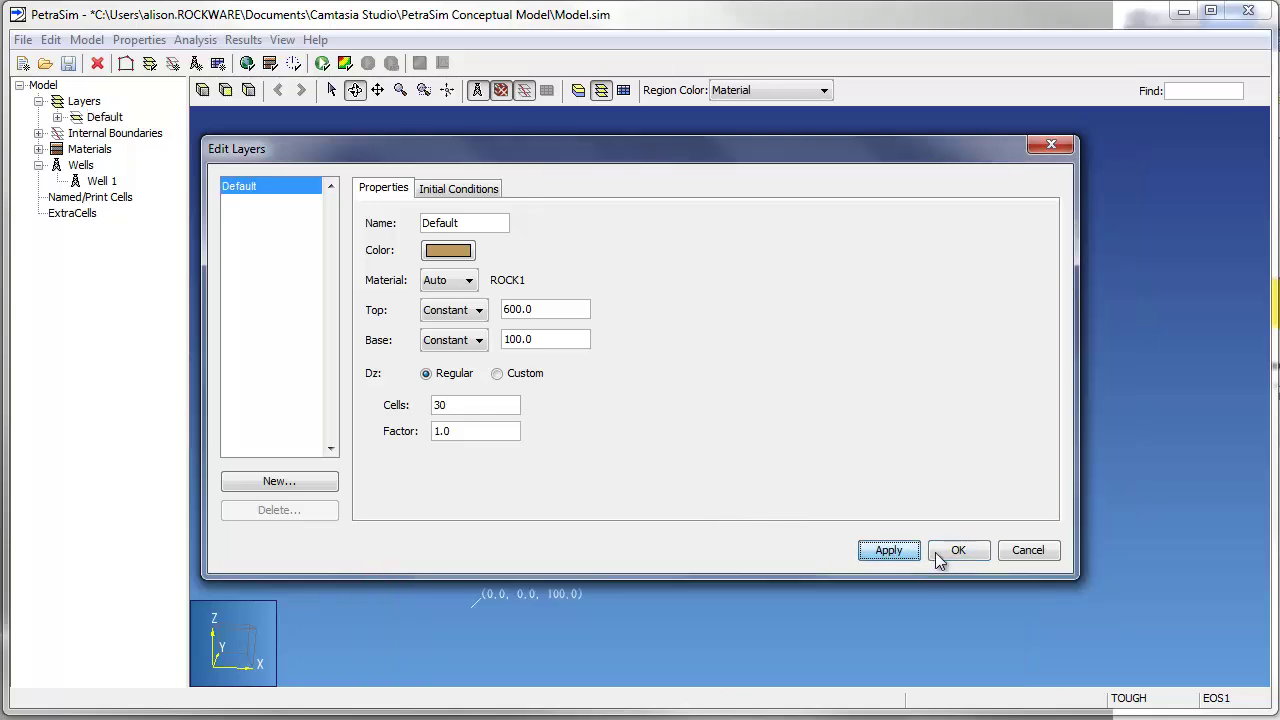
pyautogui.click(952, 552)
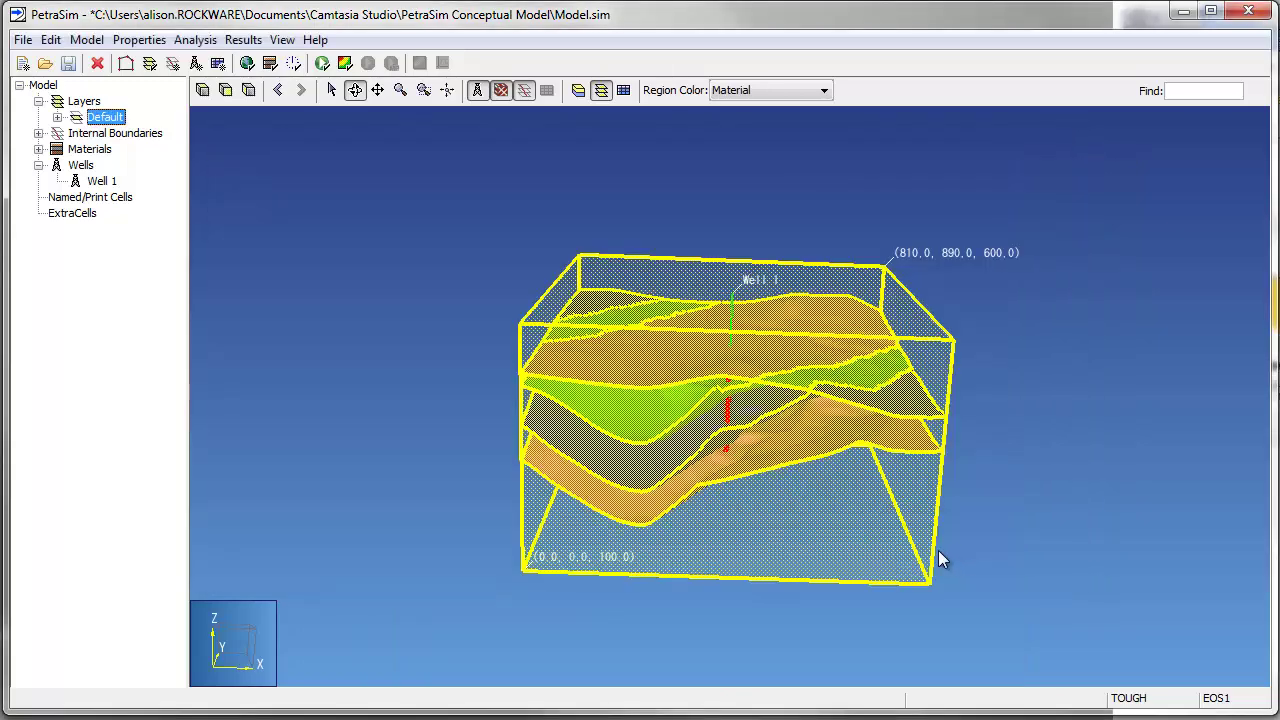
# Generate a regular mesh of 35 X by 40 Y cells, yielding 15130 of 42000 cells active
pyautogui.click(87, 41)
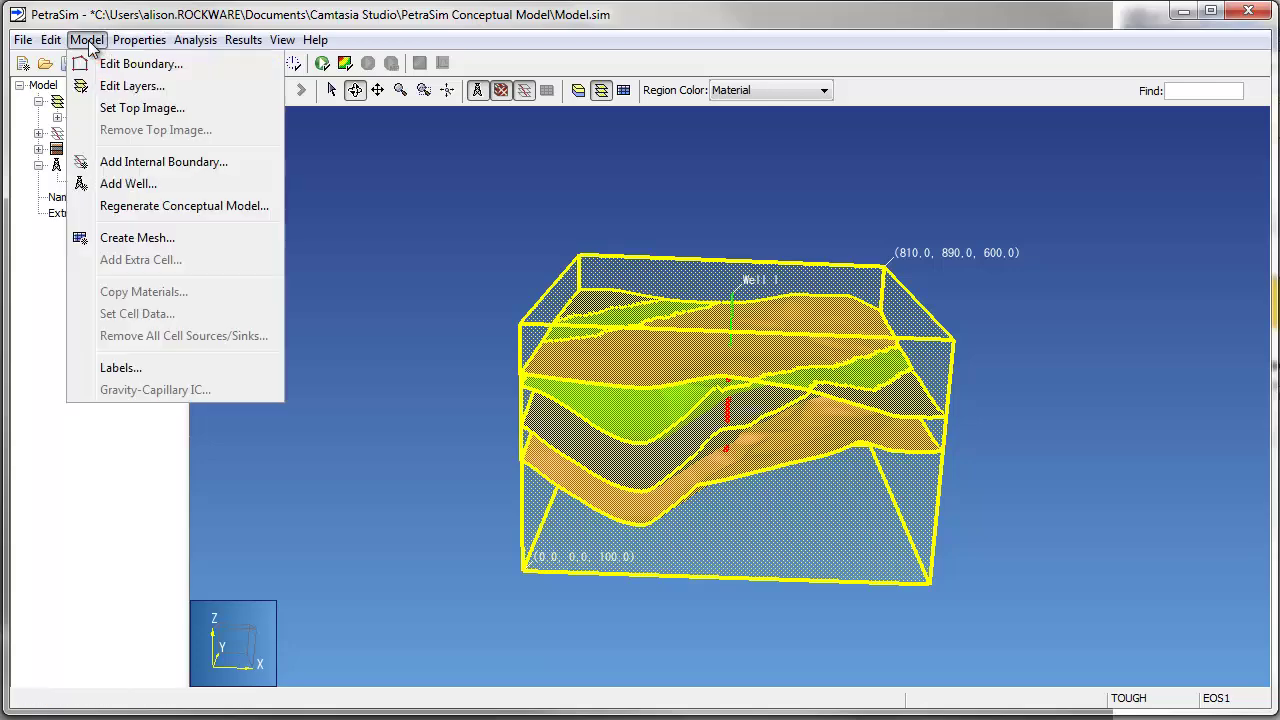
pyautogui.click(163, 237)
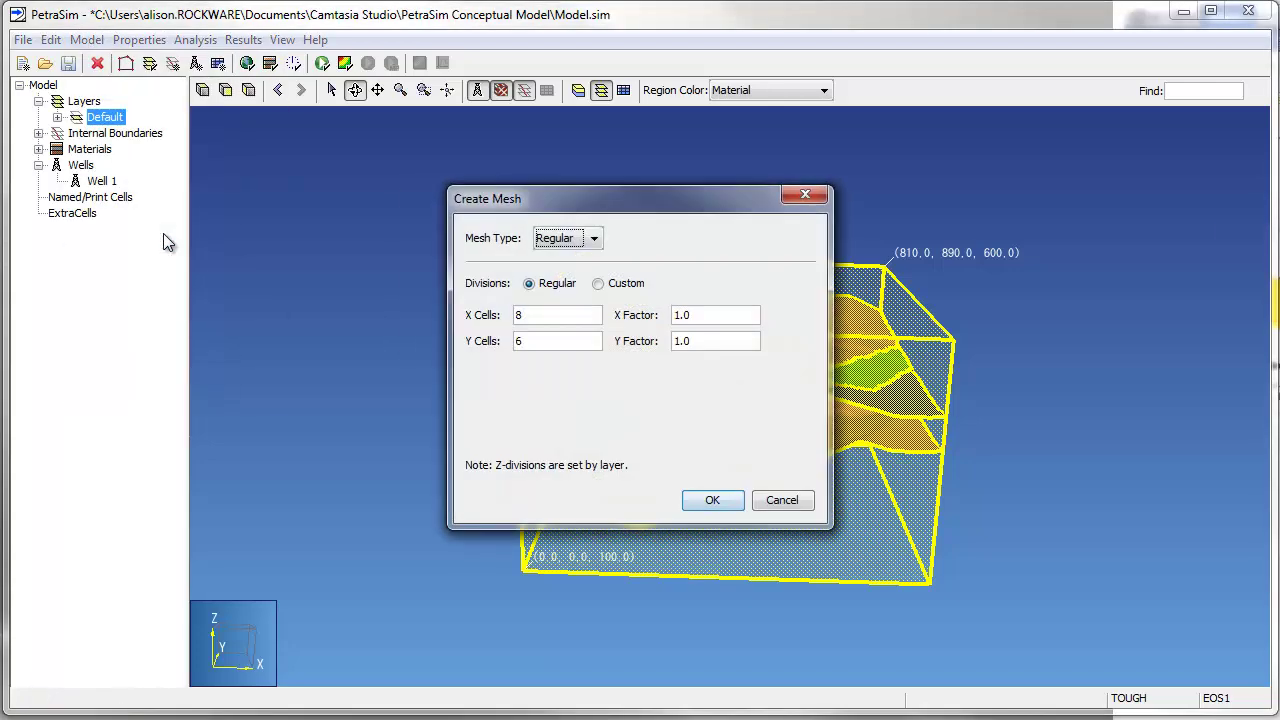
pyautogui.moveTo(543, 314); pyautogui.dragTo(494, 311)
pyautogui.write('35')
pyautogui.write('40')
pyautogui.click(716, 501)
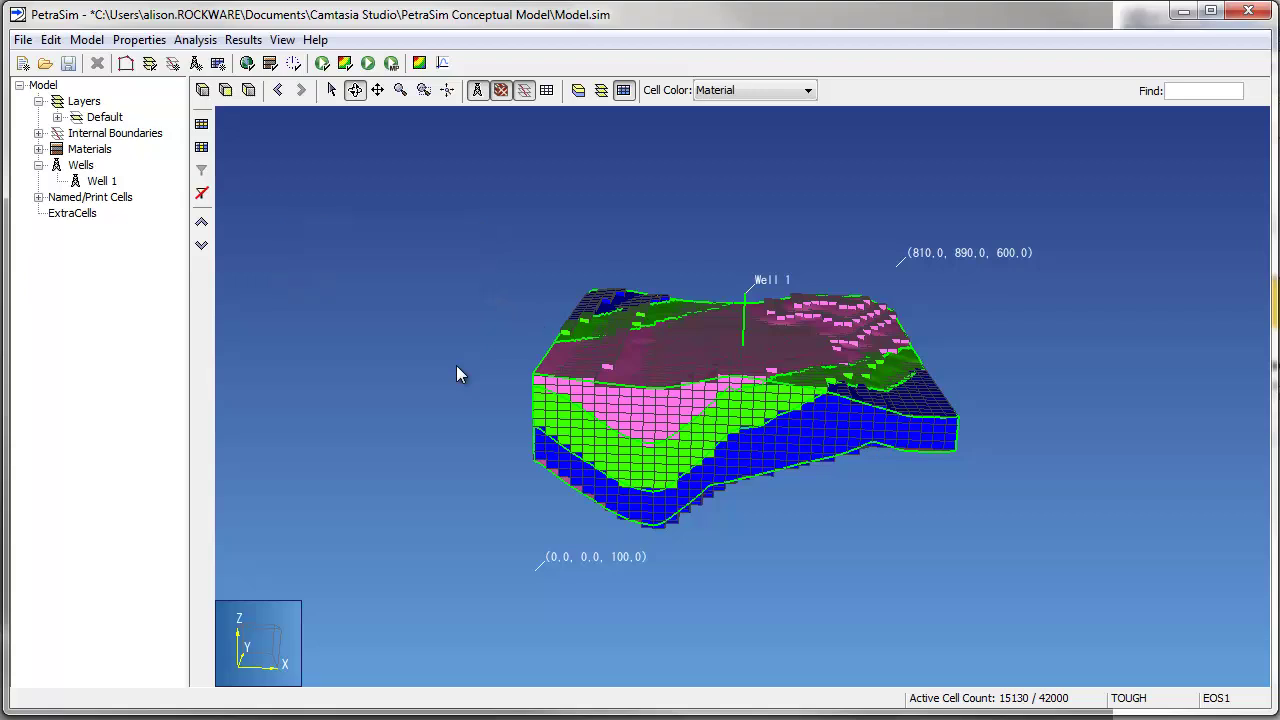
pyautogui.scroll(3, 663, 434)
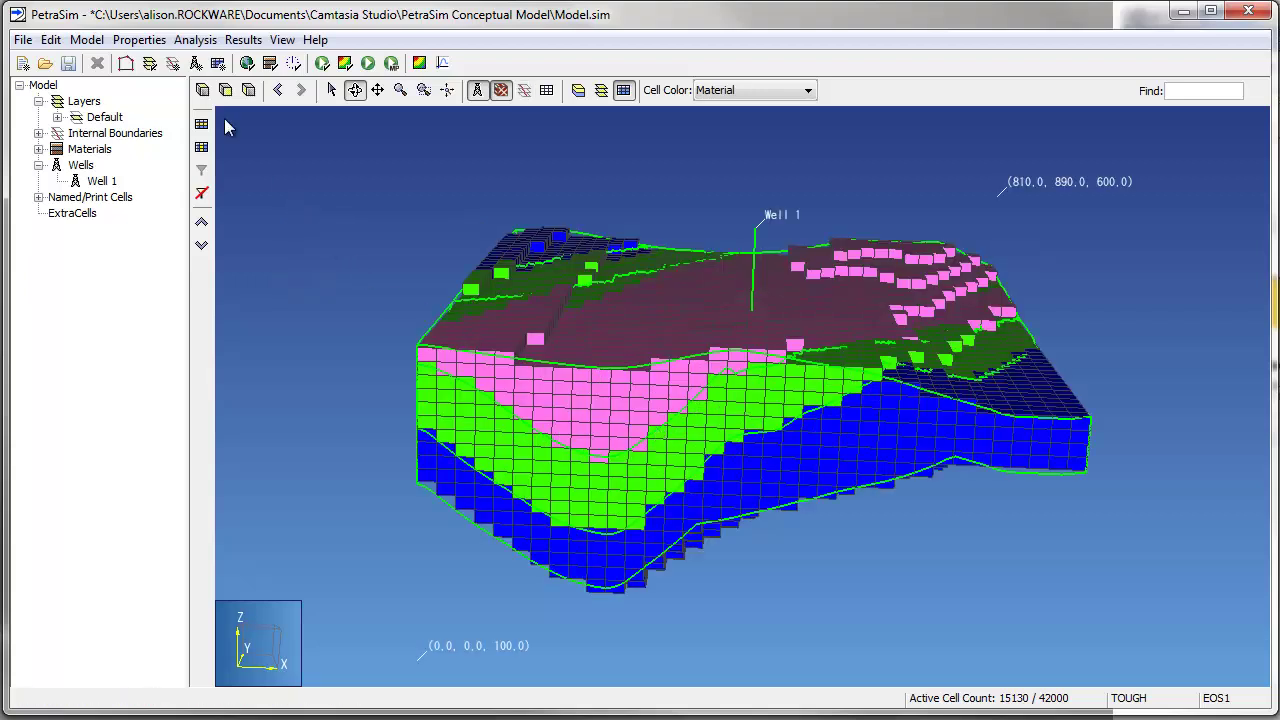
pyautogui.click(87, 40)
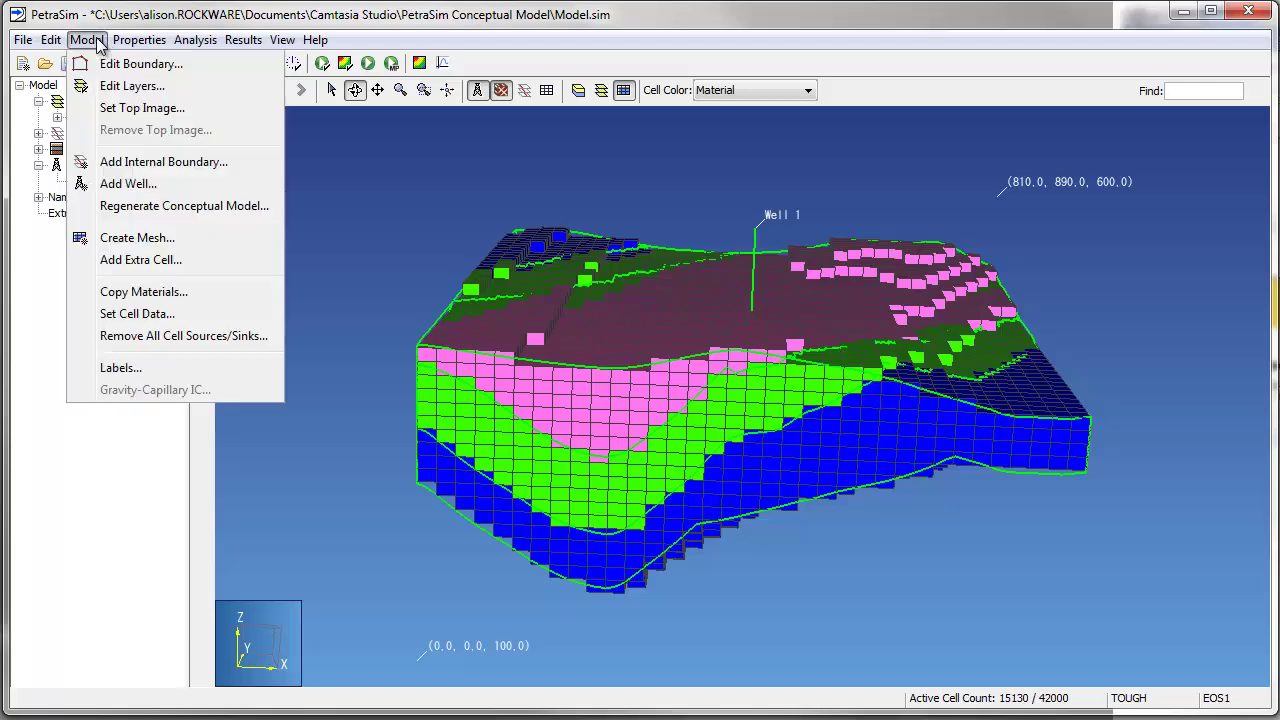
# Remesh with custom X/Y divisions refined to 10 m centrally, accepting the cell-data reset
pyautogui.click(150, 240)
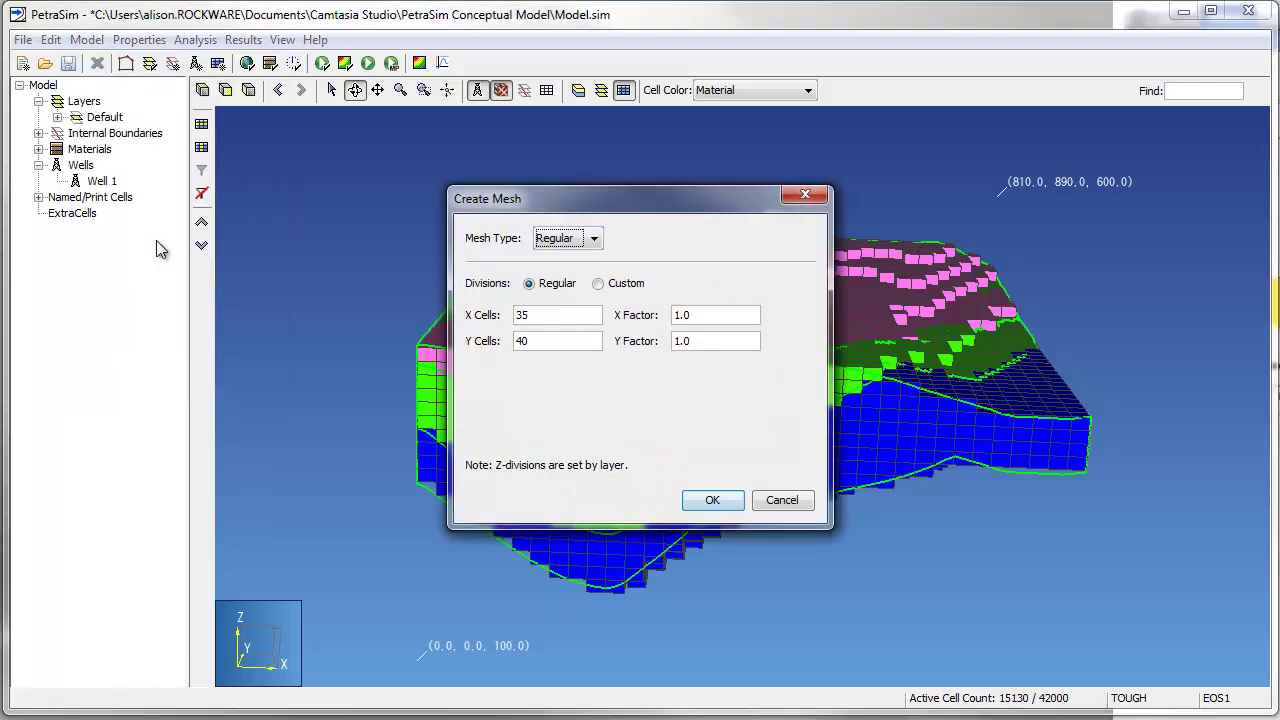
pyautogui.click(600, 285)
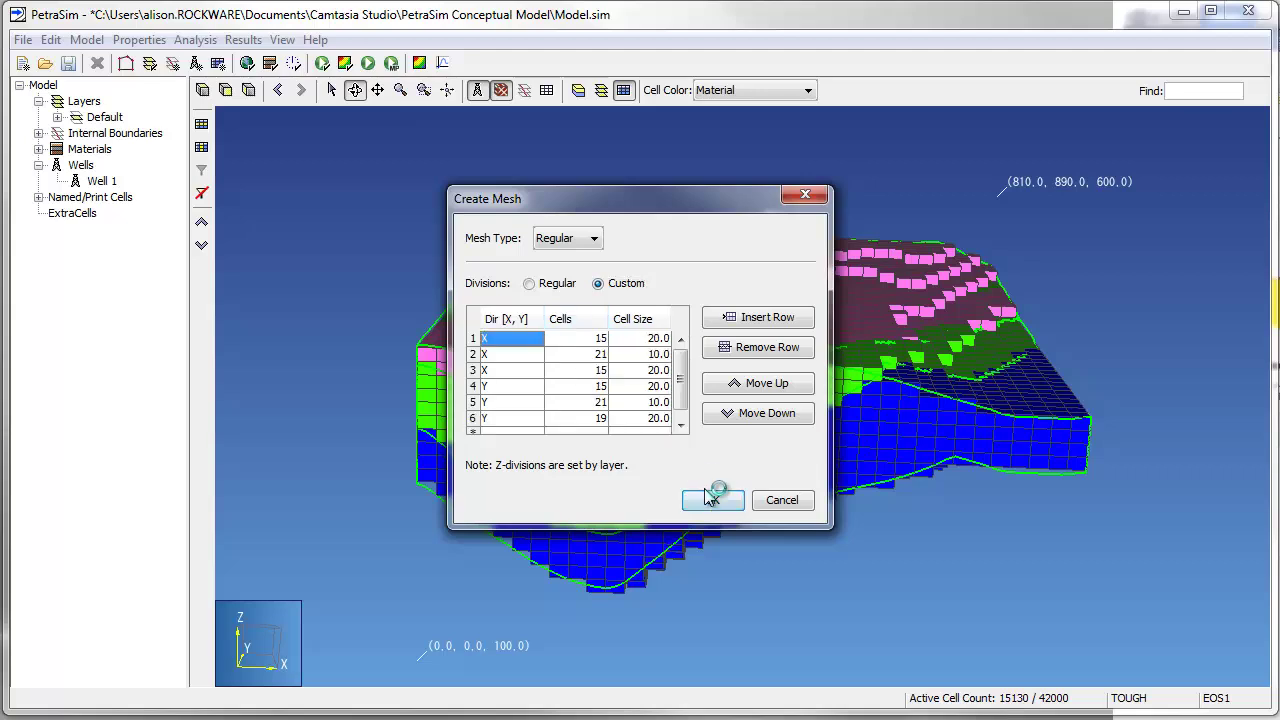
pyautogui.click(712, 500)
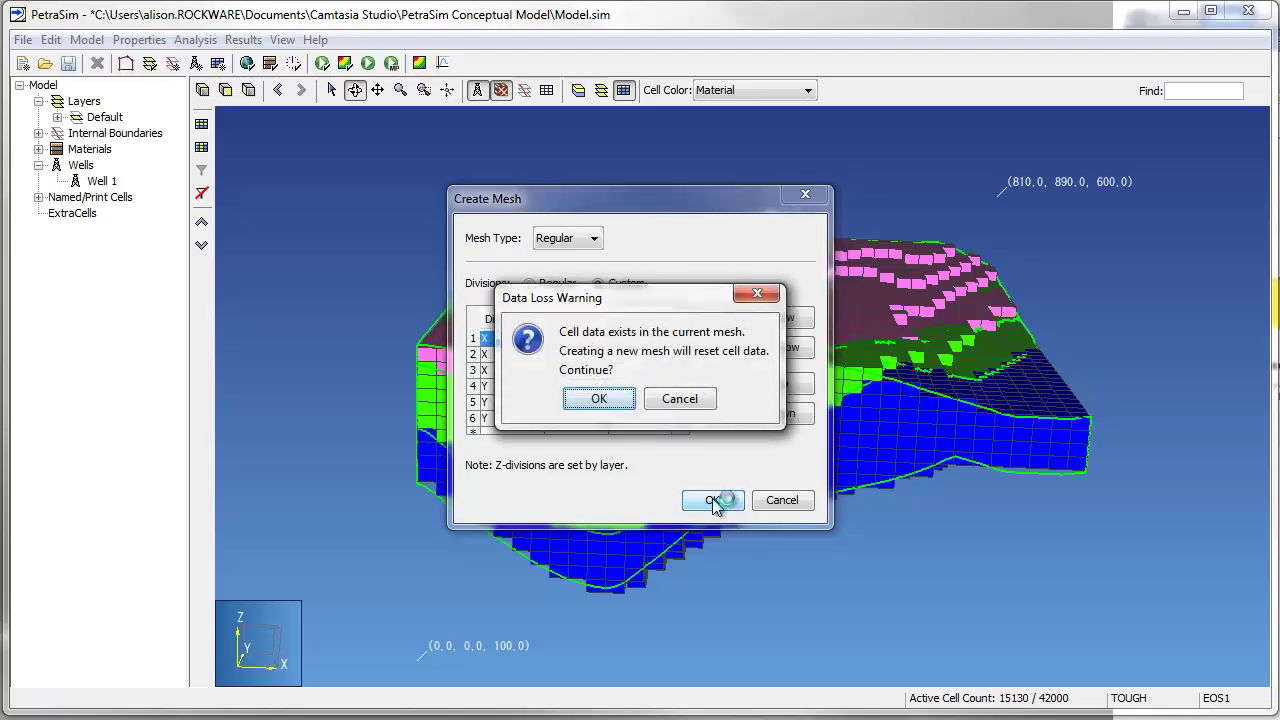
pyautogui.click(601, 399)
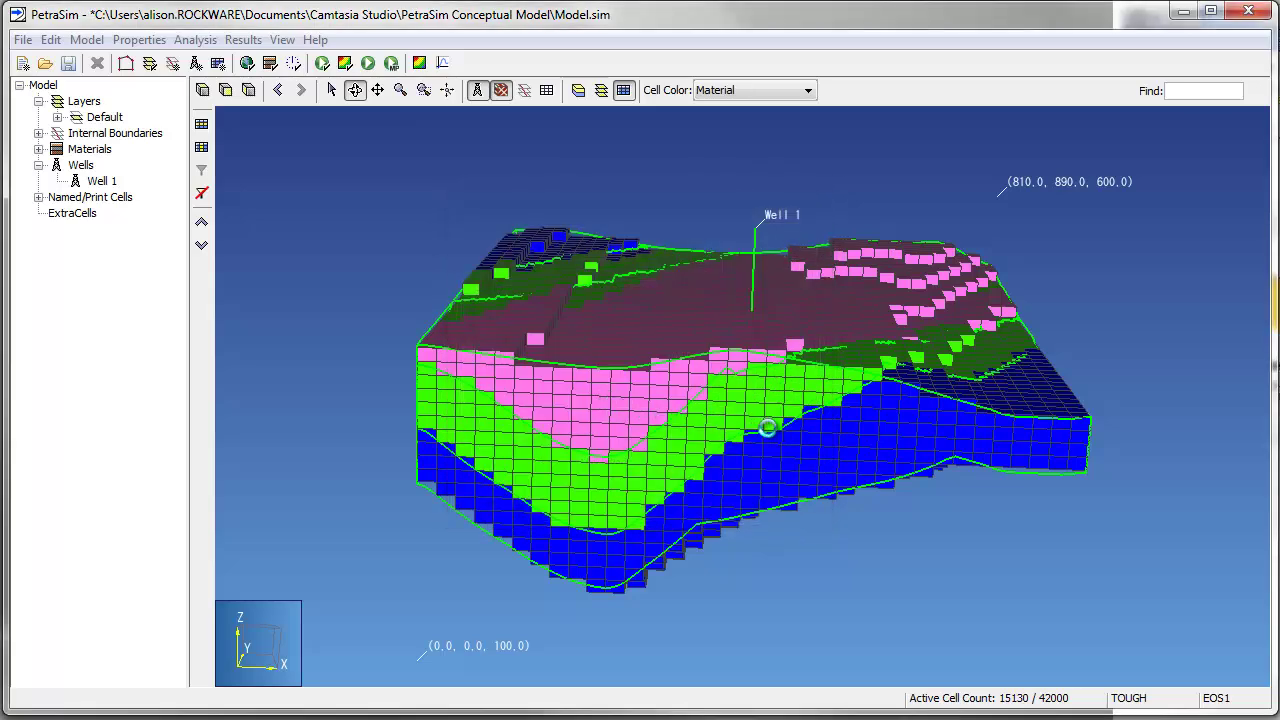
pyautogui.moveTo(768, 437)
pyautogui.mouseDown()
pyautogui.moveTo(748, 551)
pyautogui.moveTo(770, 421)
pyautogui.mouseUp()
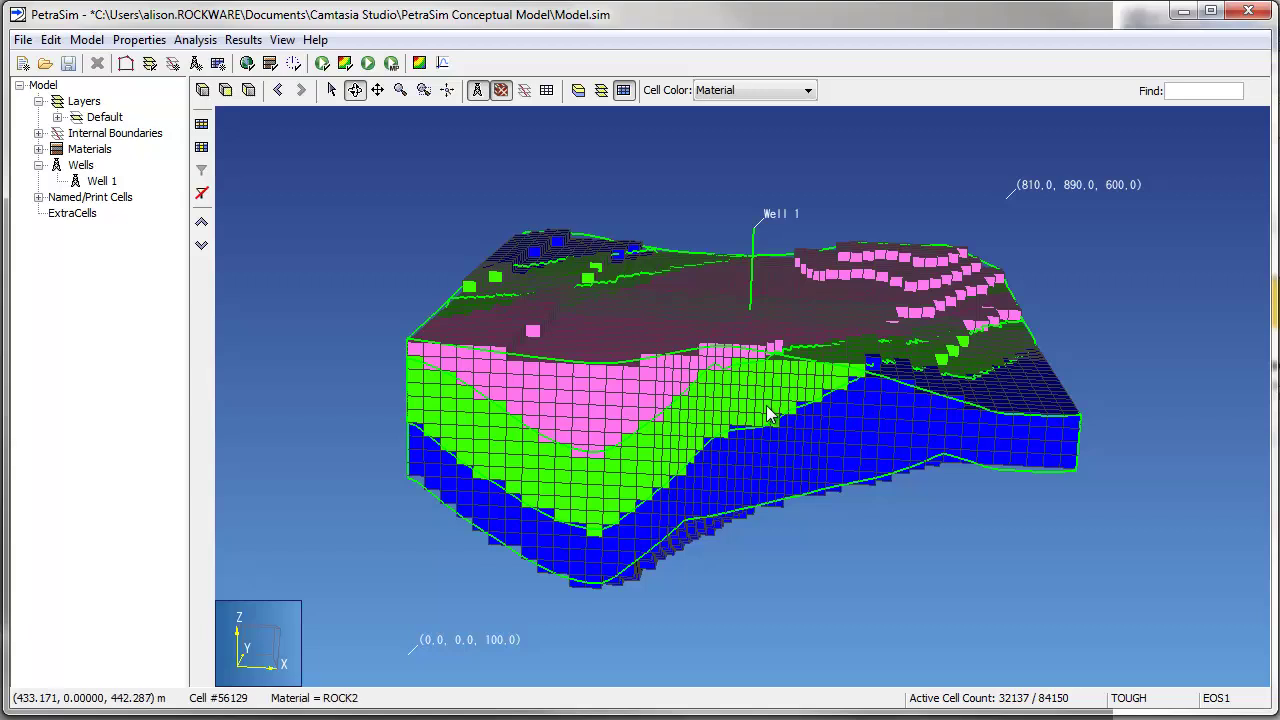
pyautogui.click(87, 40)
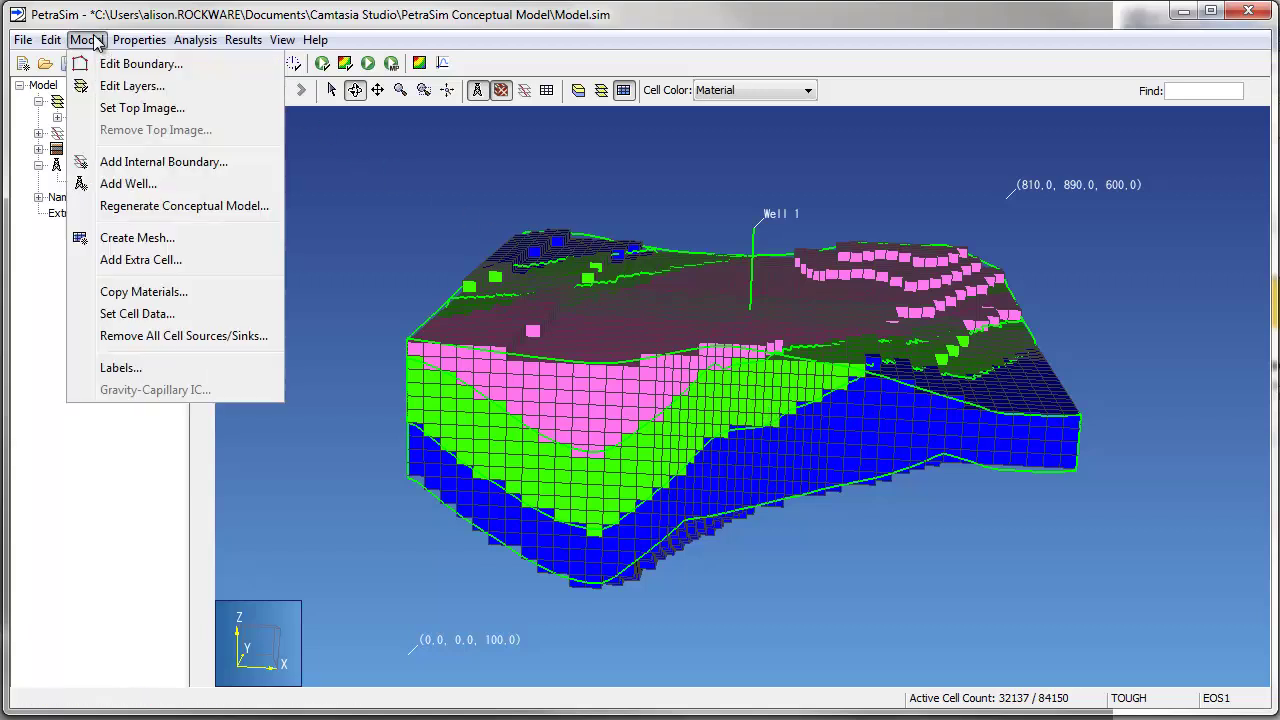
# Create a polygonal mesh with 5000 m² maximum cell area and a small near-well area, accepting data loss
pyautogui.click(137, 240)
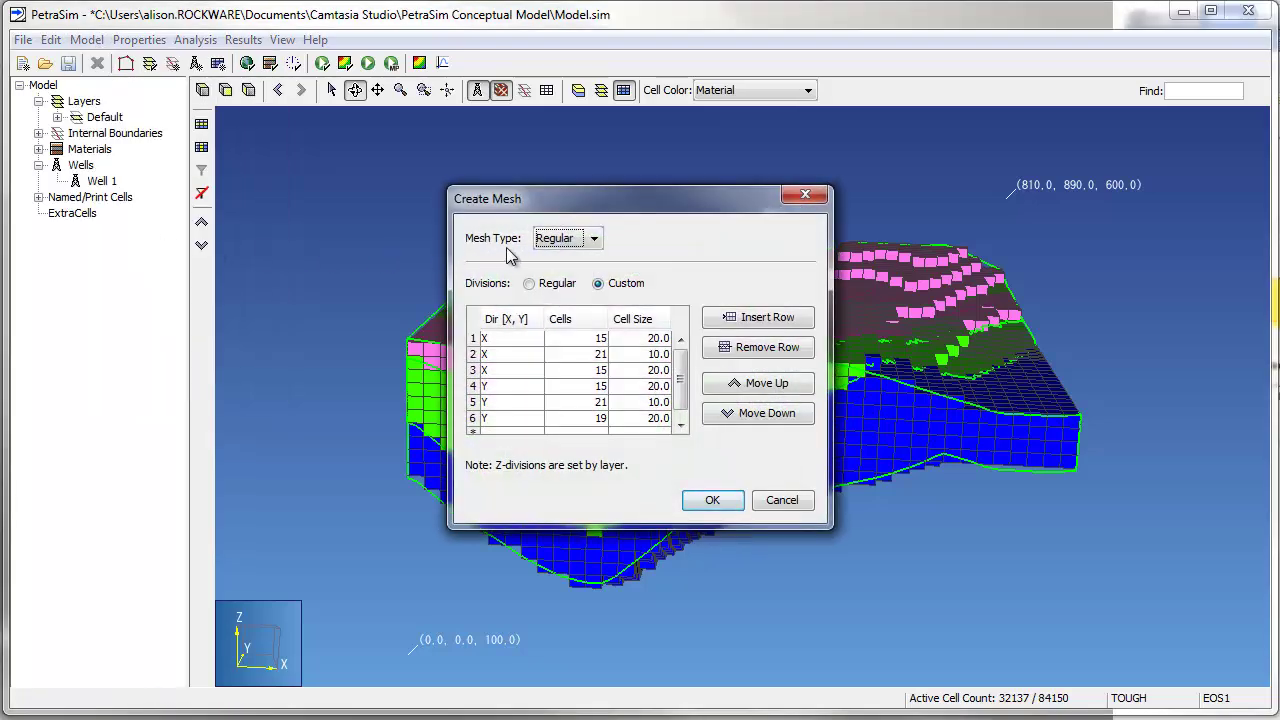
pyautogui.click(593, 239)
pyautogui.click(584, 276)
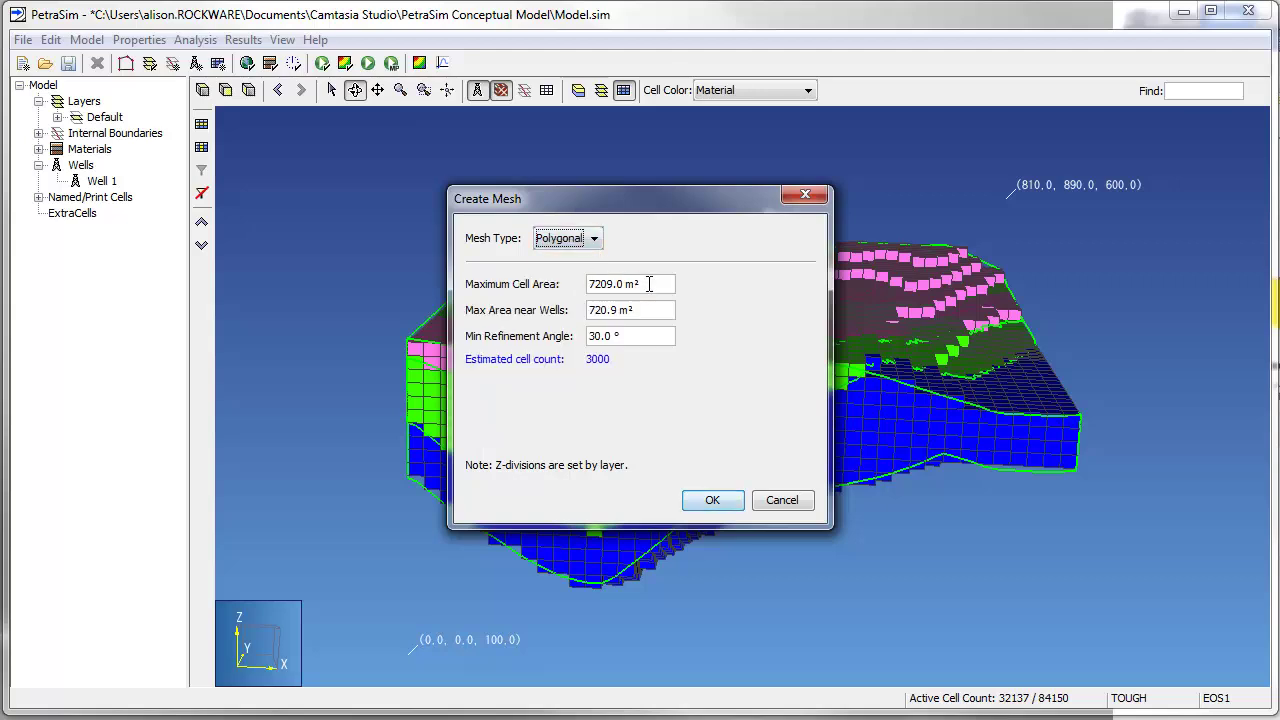
pyautogui.click(648, 284)
pyautogui.write('5000')
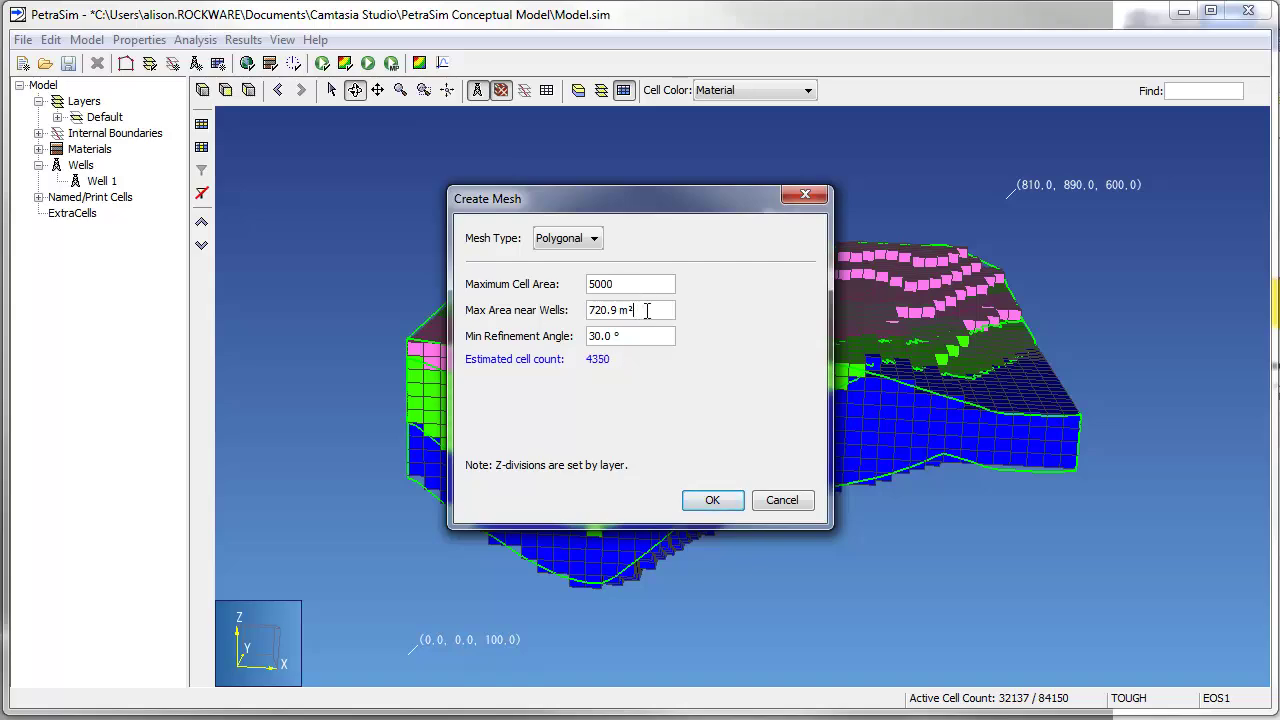
pyautogui.moveTo(647, 311); pyautogui.dragTo(566, 303)
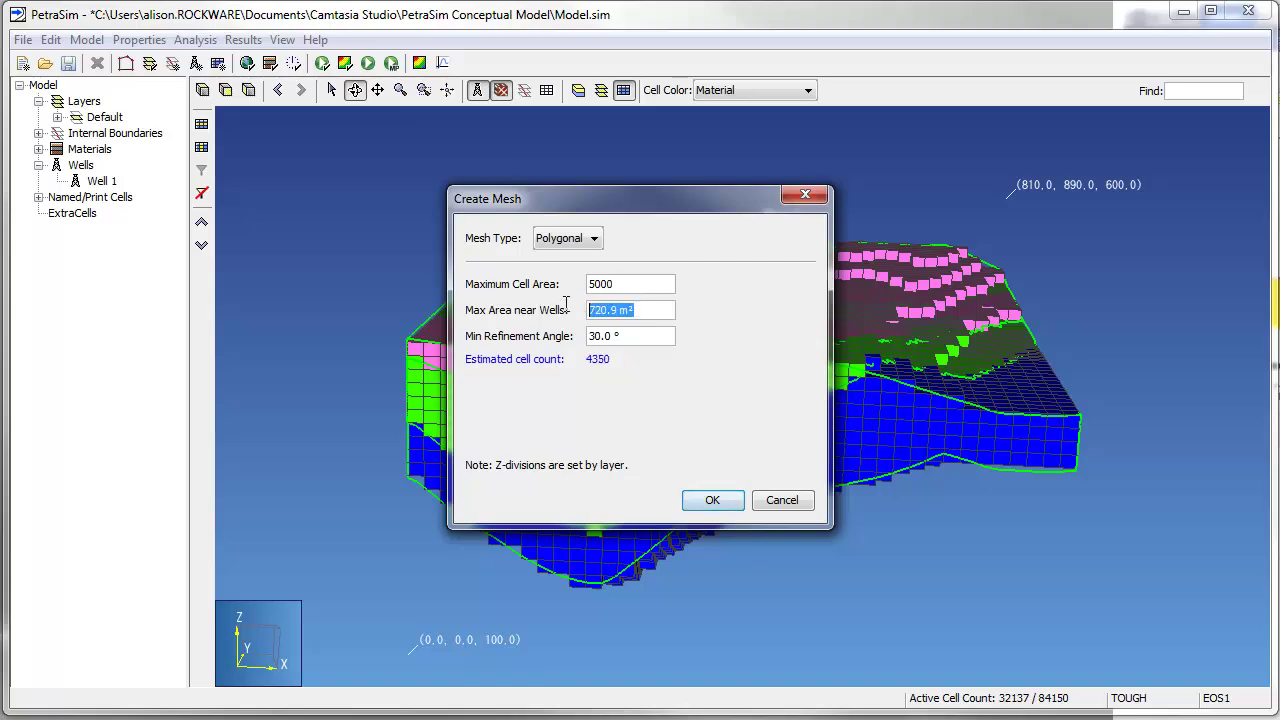
pyautogui.write('50')
pyautogui.click(712, 500)
pyautogui.click(604, 400)
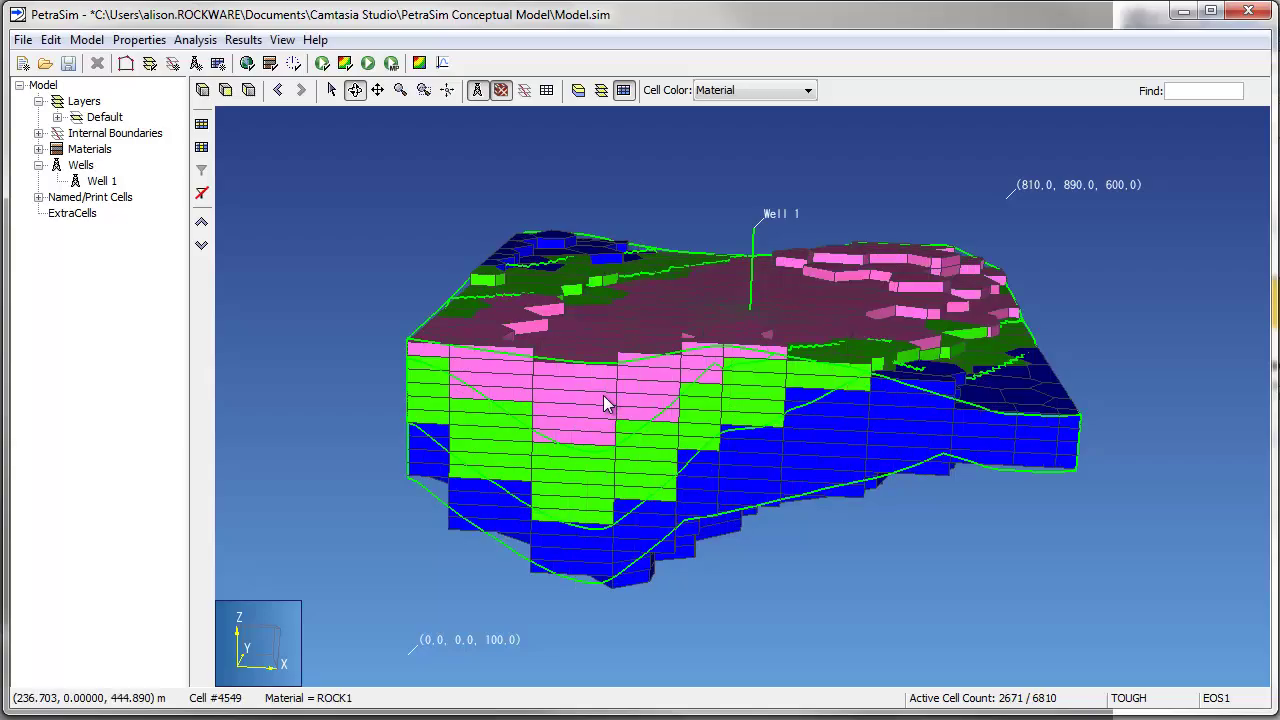
pyautogui.moveTo(740, 403); pyautogui.dragTo(705, 500)
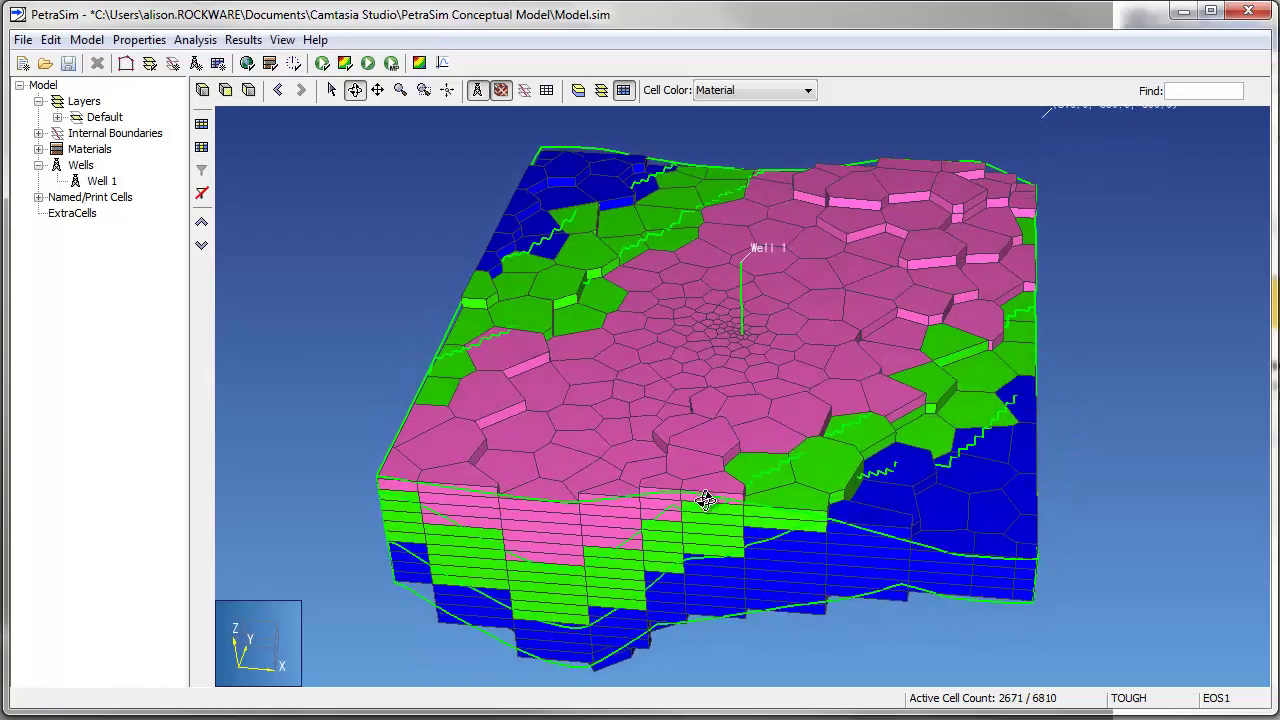
pyautogui.scroll(5, 788, 371)
pyautogui.scroll(5, 709, 331)
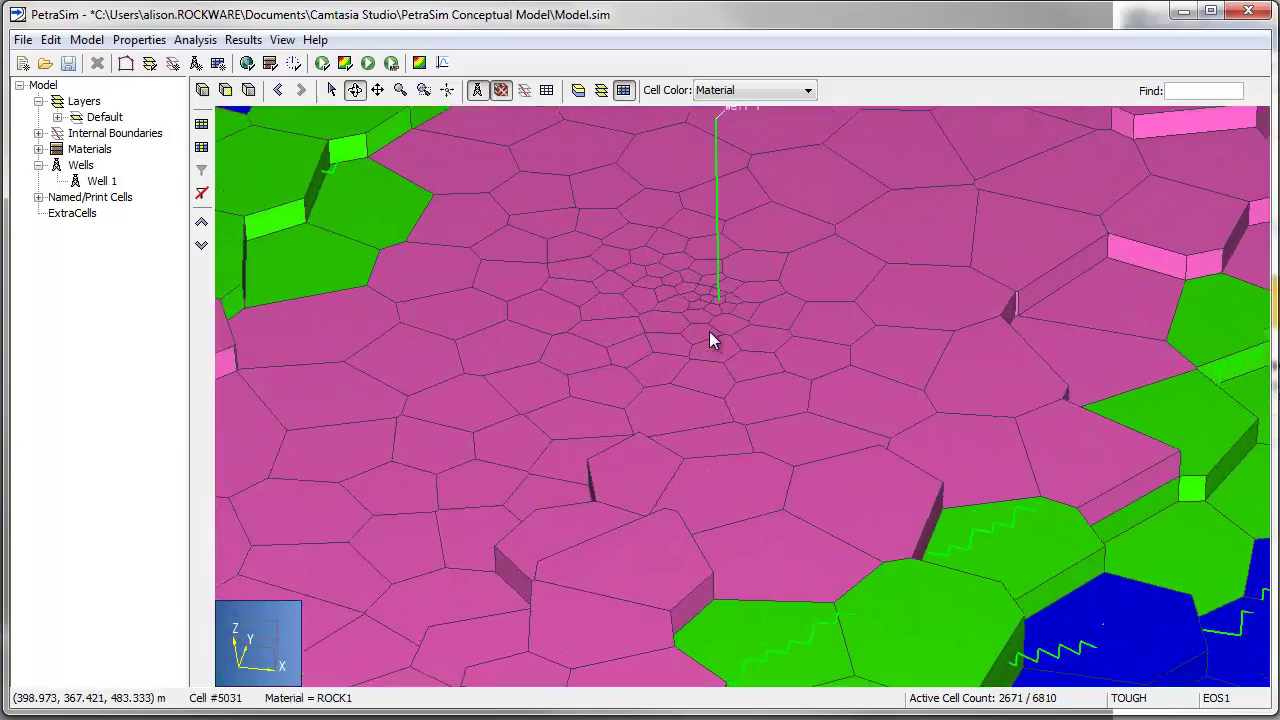
pyautogui.scroll(-8, 709, 331)
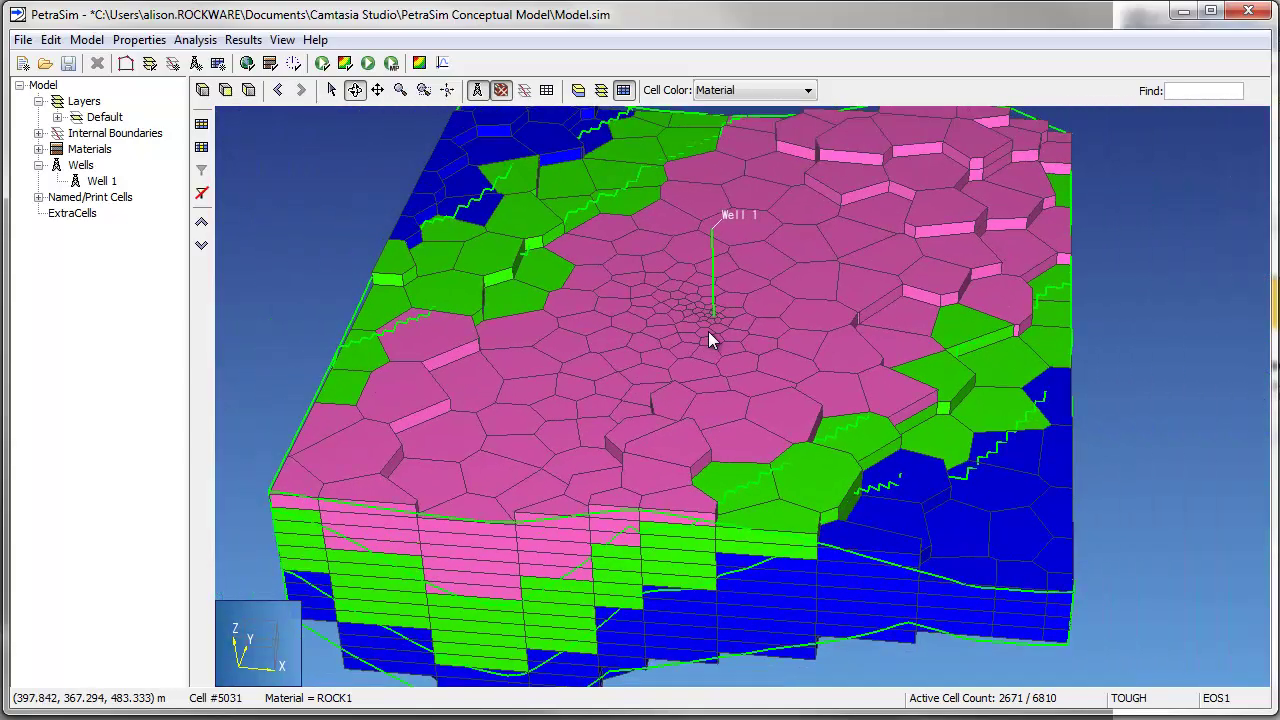
pyautogui.scroll(-6, 708, 340)
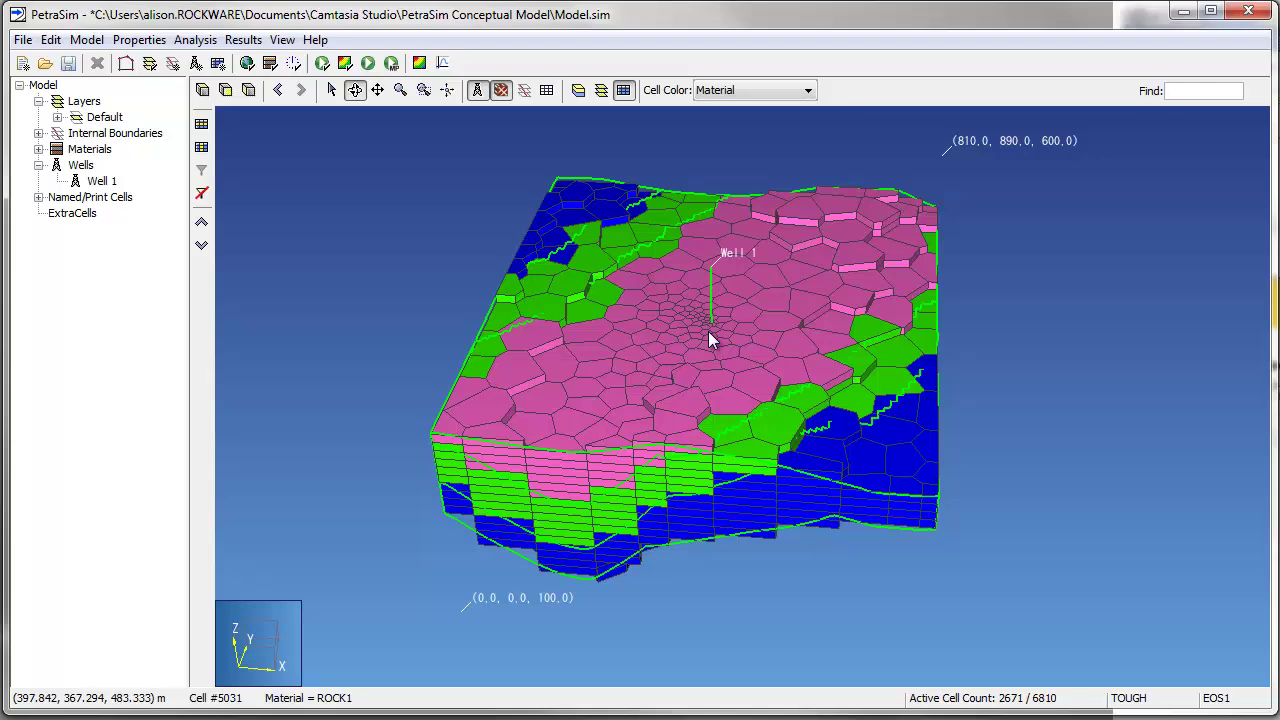
# Re-enable all cells of the Default layer
pyautogui.click(98, 117)
pyautogui.rightClick(98, 117)
pyautogui.click(175, 227)
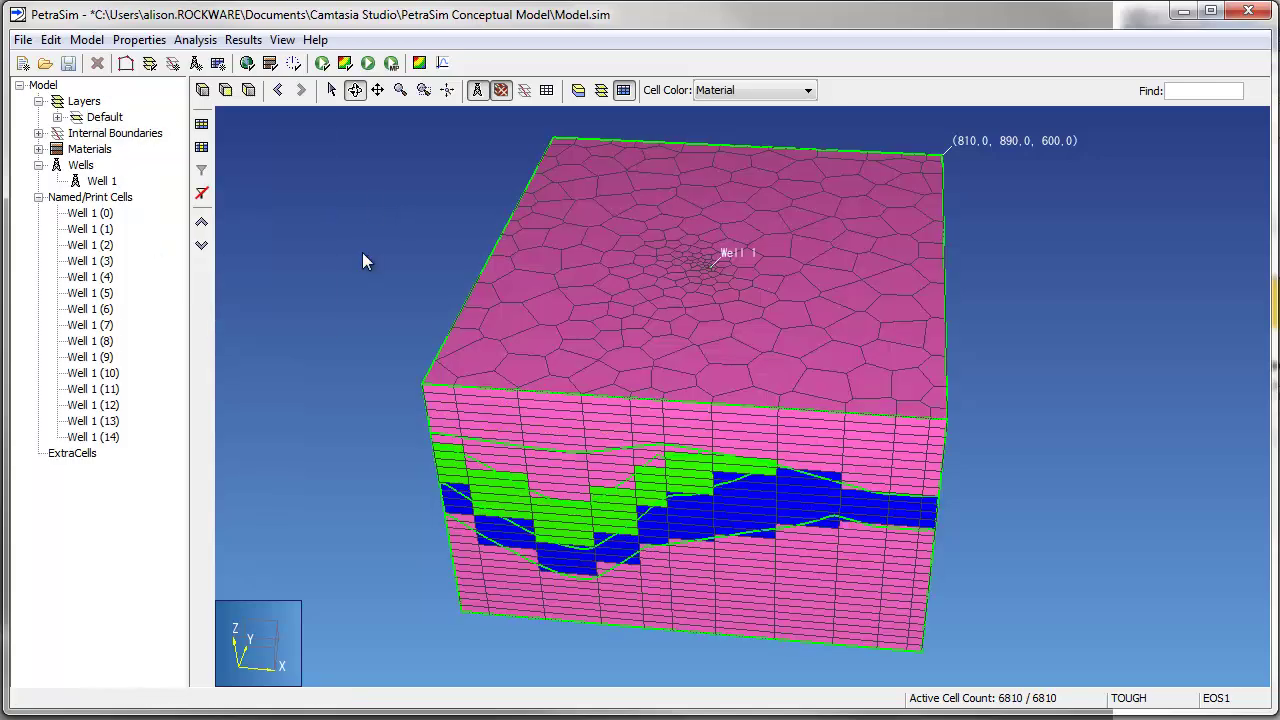
# In layer view, delete the Model top trans.txt and layer 1 base internal boundaries
pyautogui.click(600, 90)
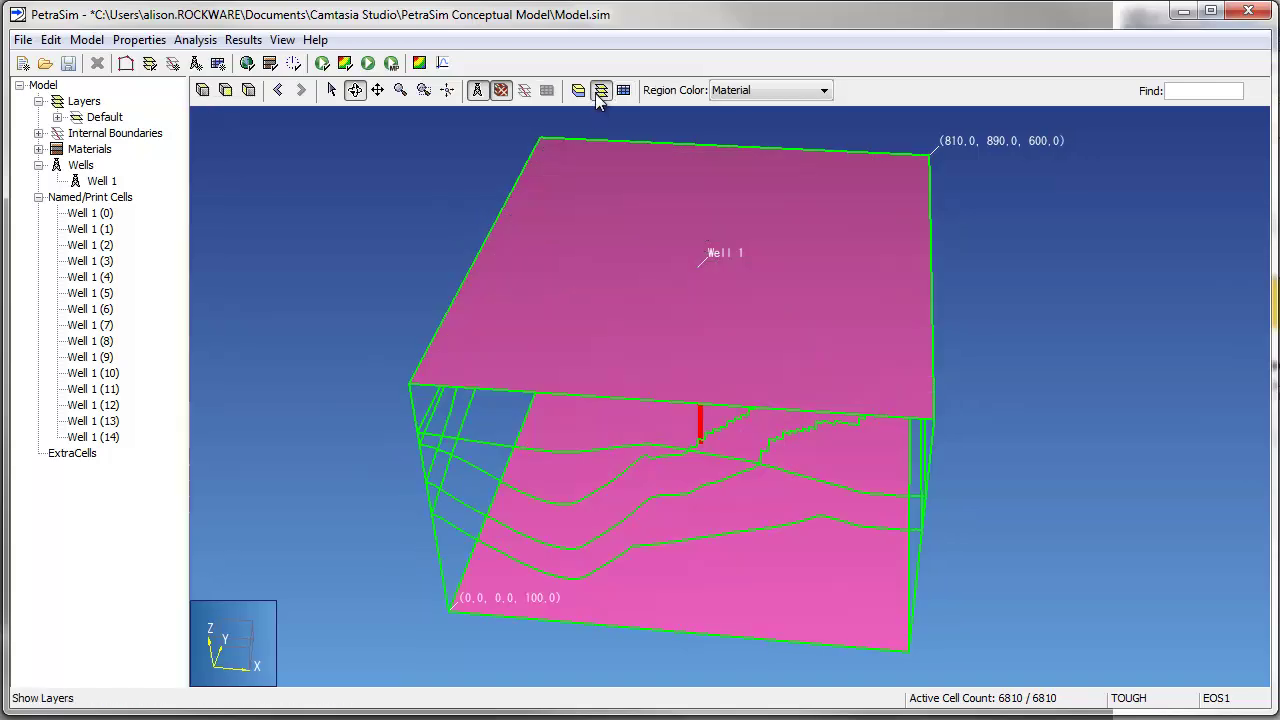
pyautogui.click(38, 133)
pyautogui.rightClick(105, 150)
pyautogui.click(150, 166)
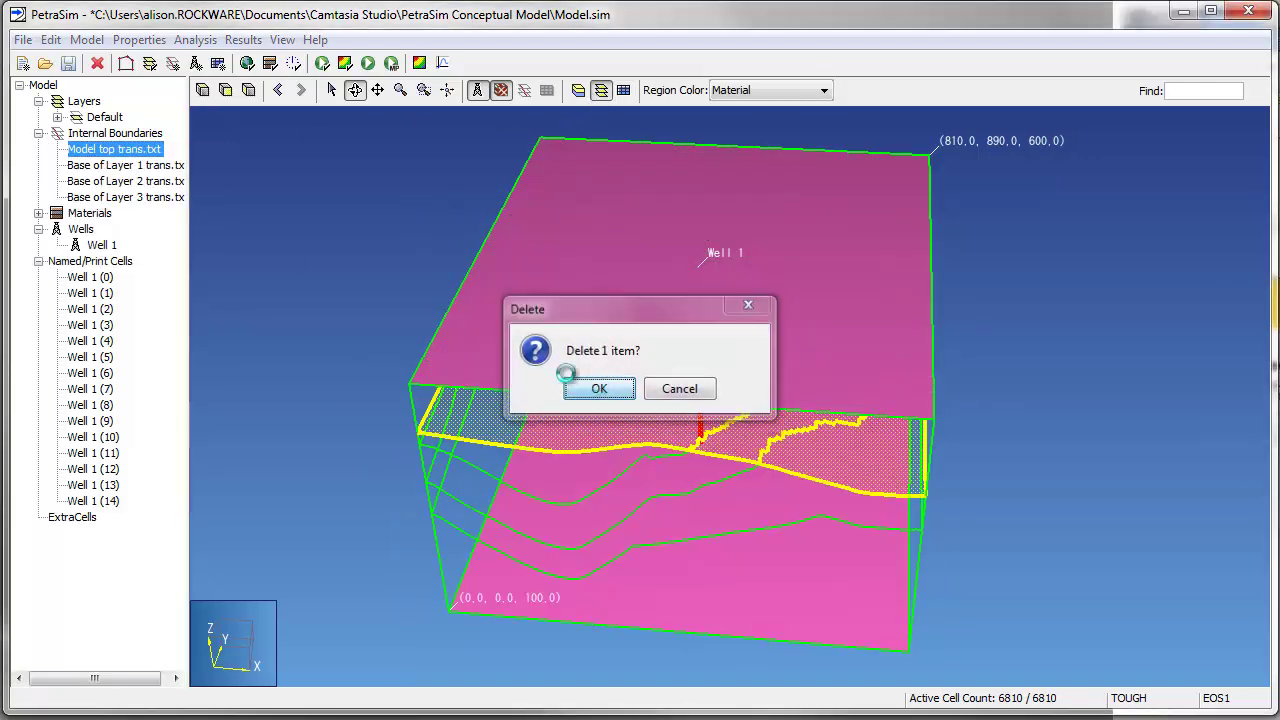
pyautogui.click(586, 386)
pyautogui.rightClick(117, 152)
pyautogui.click(155, 157)
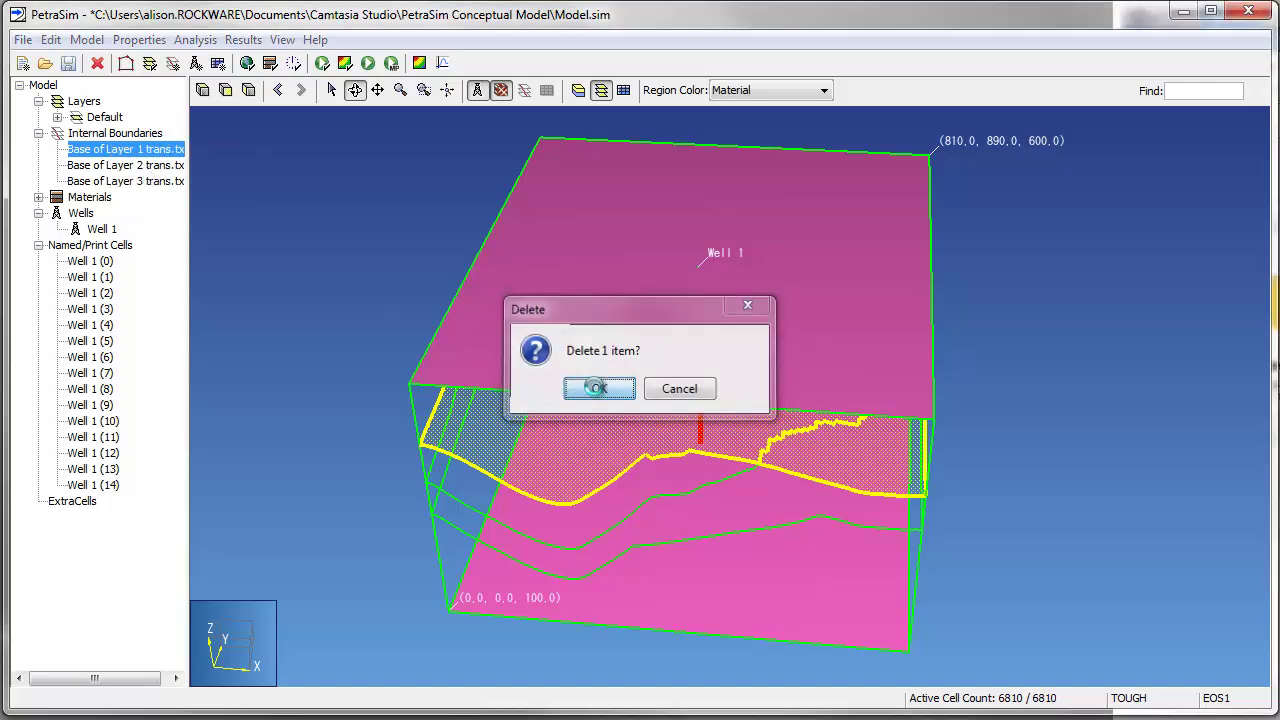
pyautogui.press('Return')
# Delete the layer 2 and layer 3 base boundaries, leaving an empty box with Well 1
pyautogui.rightClick(150, 150)
pyautogui.click(190, 160)
pyautogui.click(600, 392)
pyautogui.rightClick(133, 160)
pyautogui.click(173, 170)
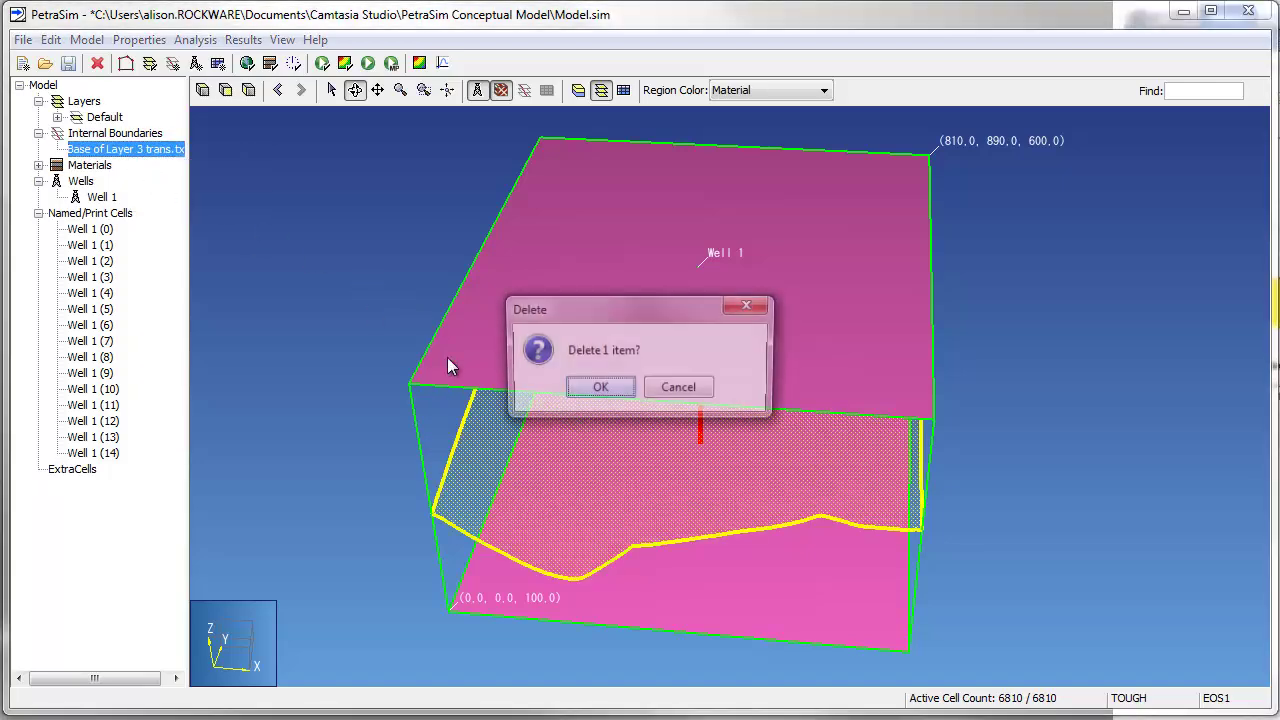
pyautogui.press('Return')
pyautogui.moveTo(623, 515); pyautogui.dragTo(676, 438)
pyautogui.click(86, 40)
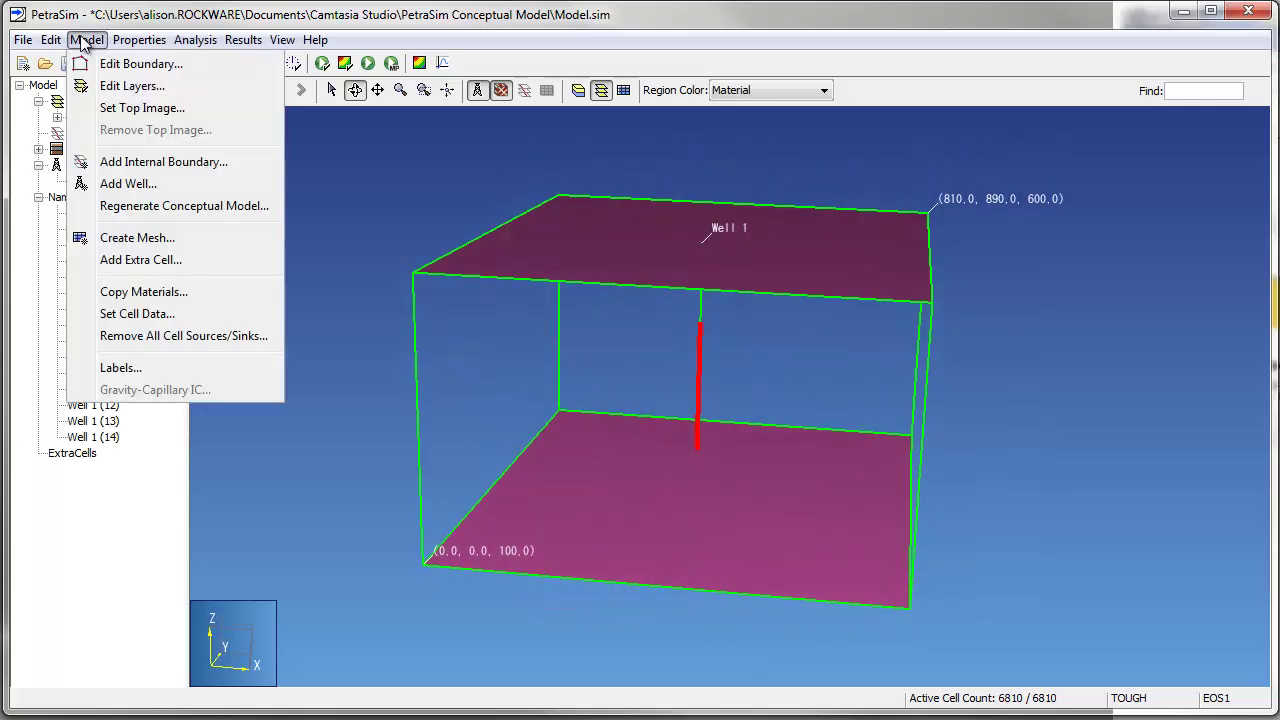
# Rename the Default layer to Layer 1 and load its top from Model top trans.txt
pyautogui.click(110, 86)
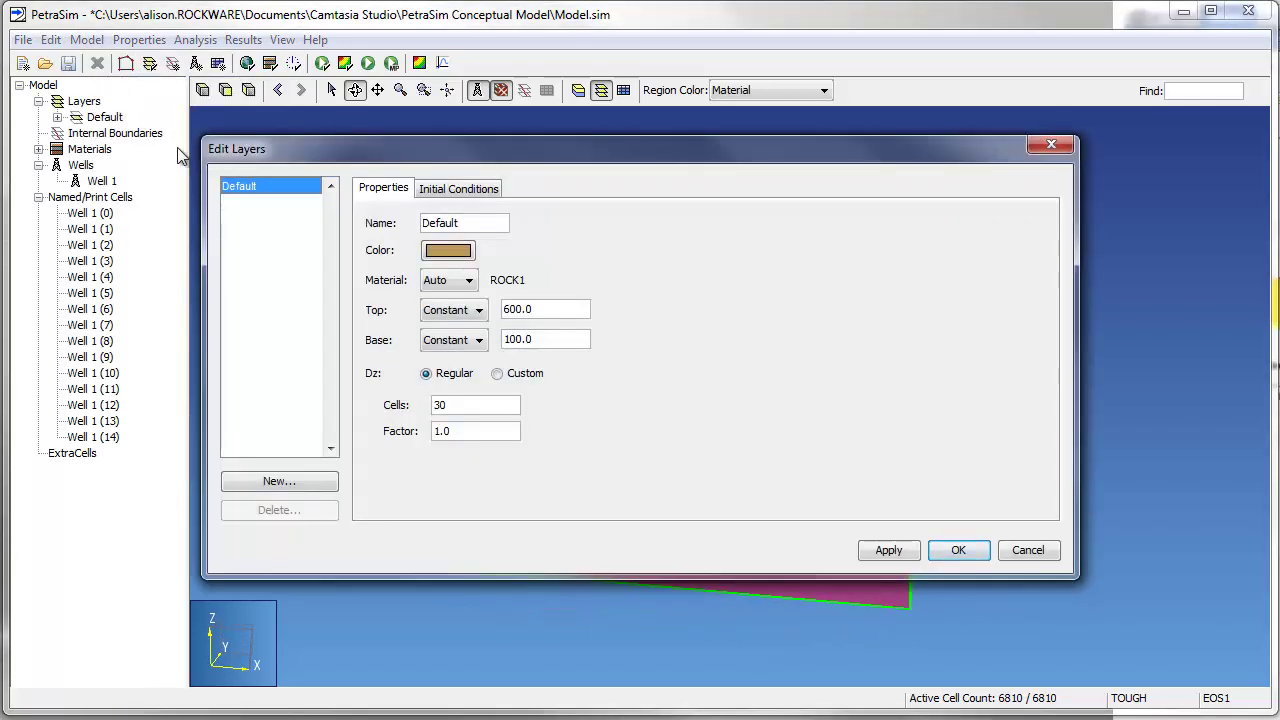
pyautogui.moveTo(477, 222); pyautogui.dragTo(383, 218)
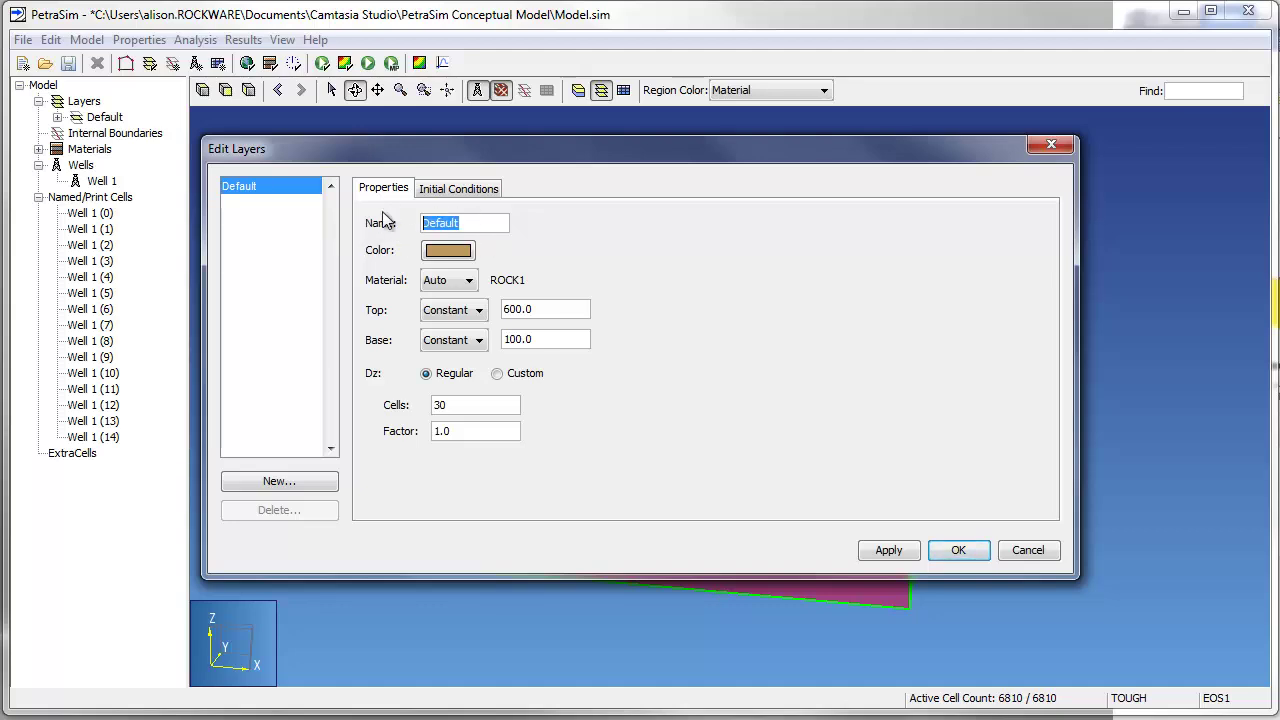
pyautogui.write('Layer 1')
pyautogui.click(479, 311)
pyautogui.click(443, 363)
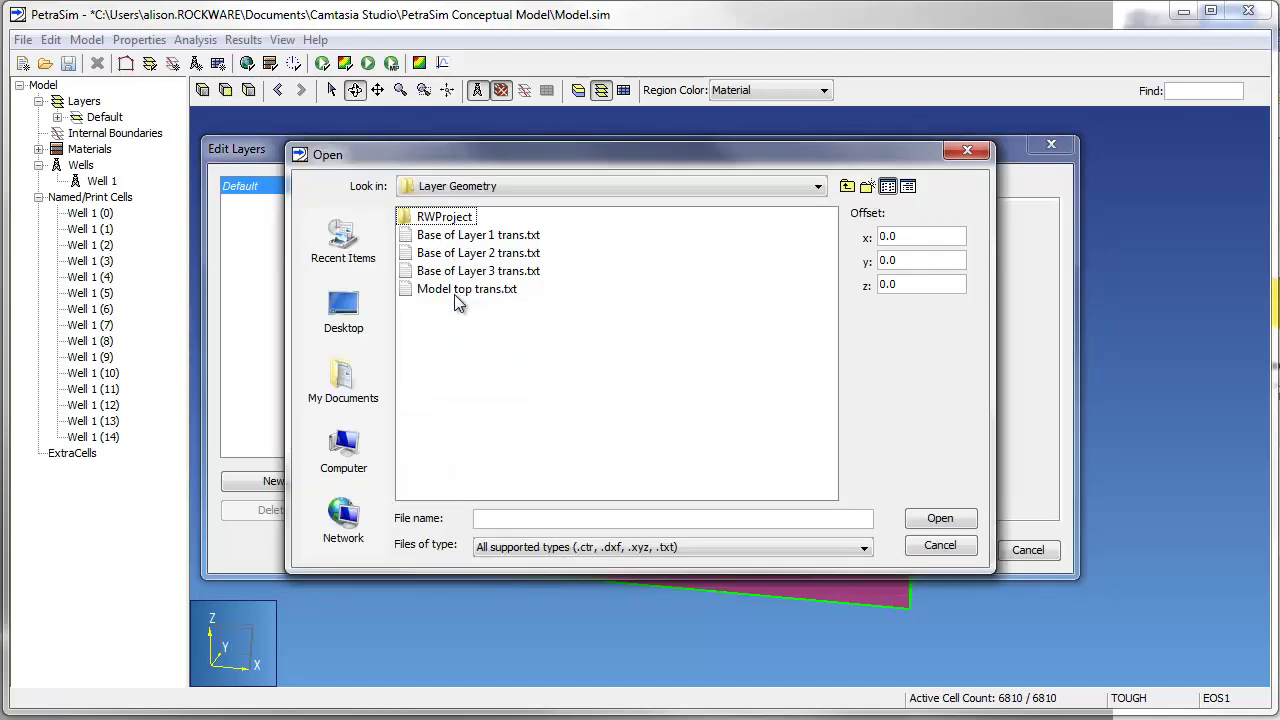
pyautogui.click(462, 289)
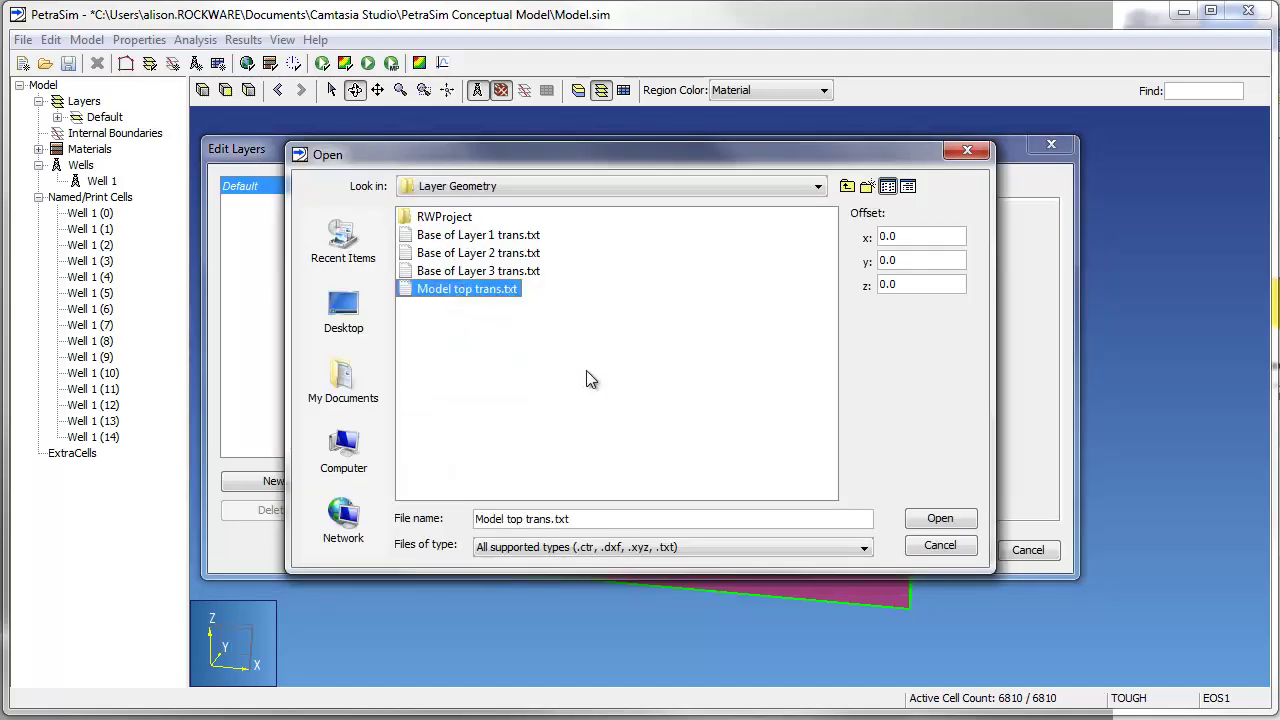
pyautogui.click(921, 514)
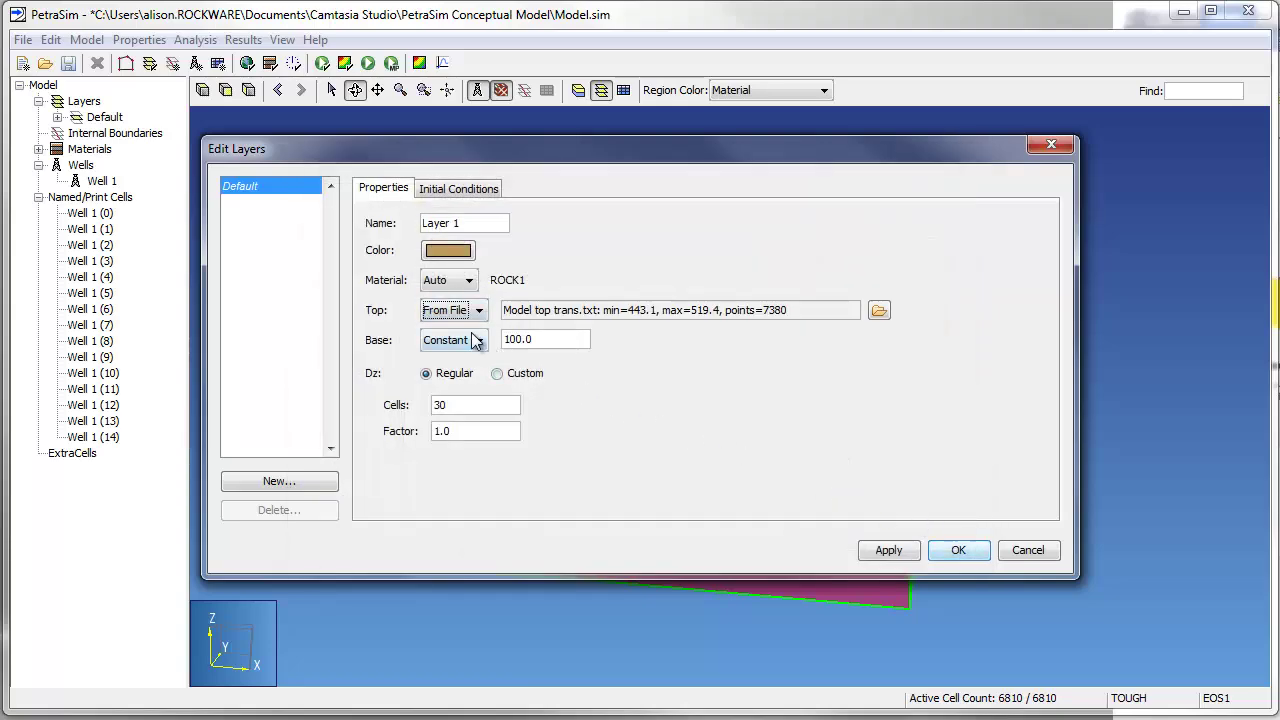
# Set Layer 1's base from Base of Layer 1 trans.txt with 5 cells and apply
pyautogui.click(472, 340)
pyautogui.click(445, 393)
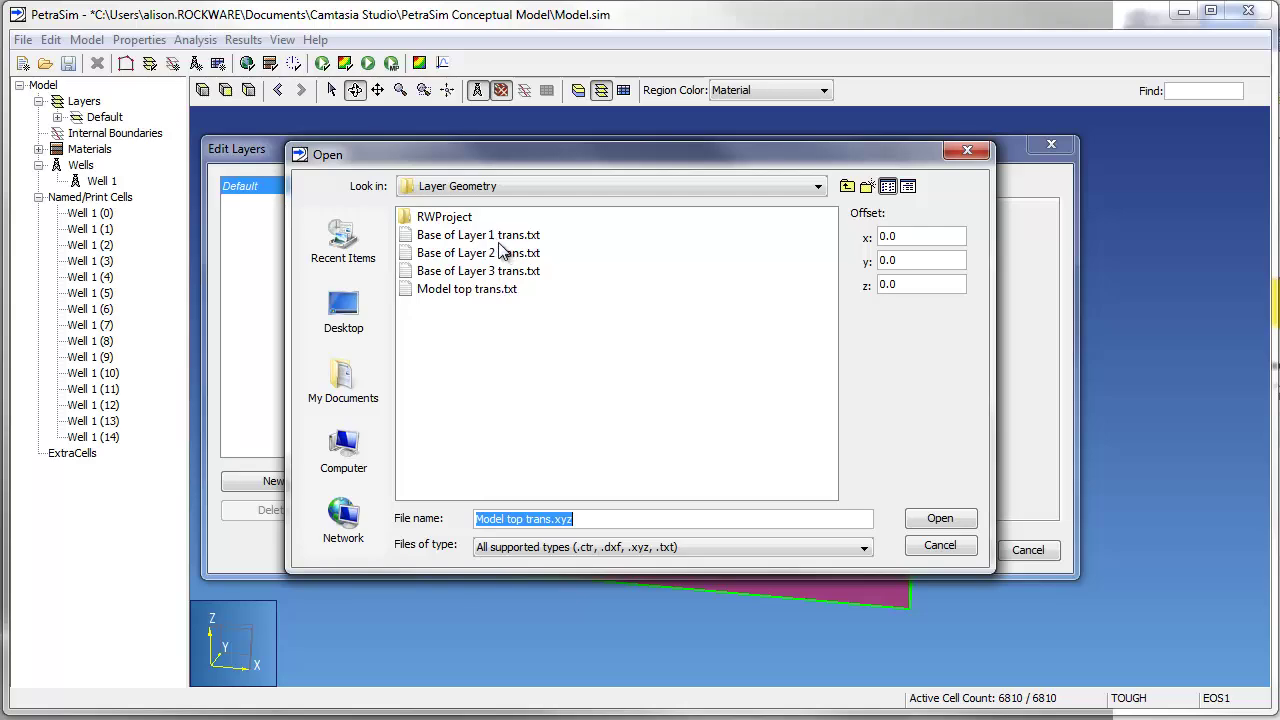
pyautogui.click(460, 234)
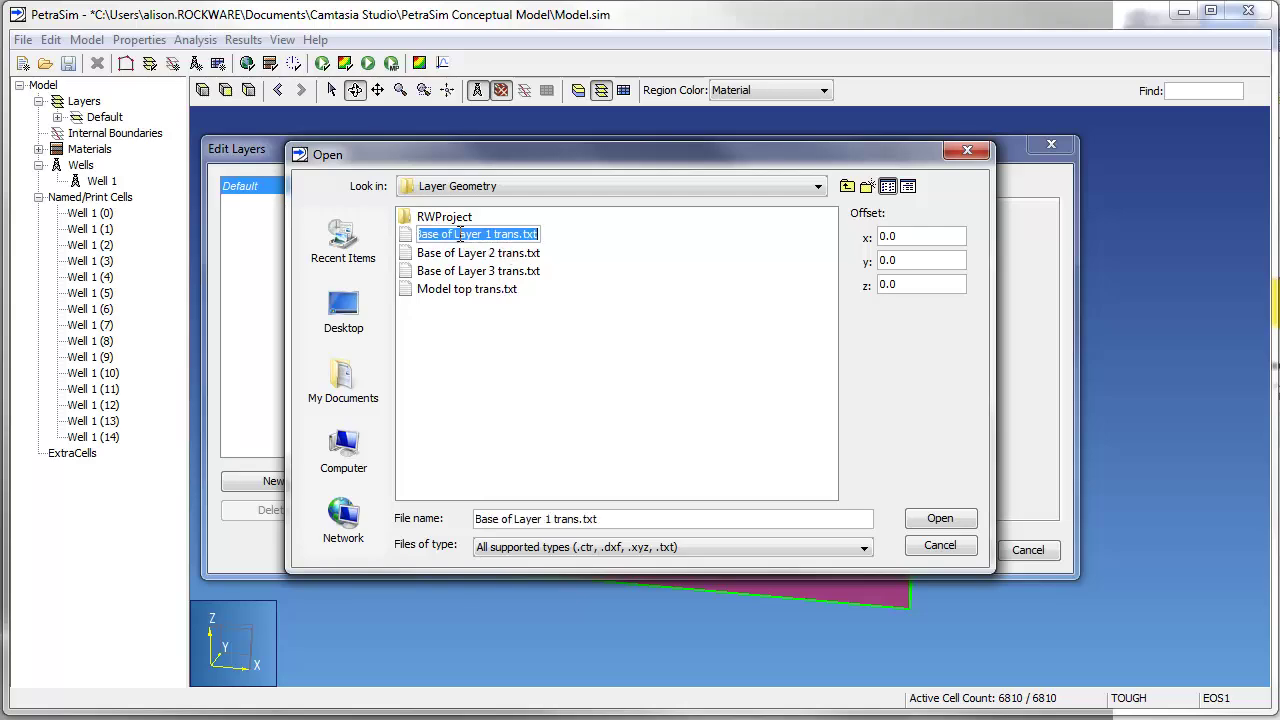
pyautogui.click(938, 518)
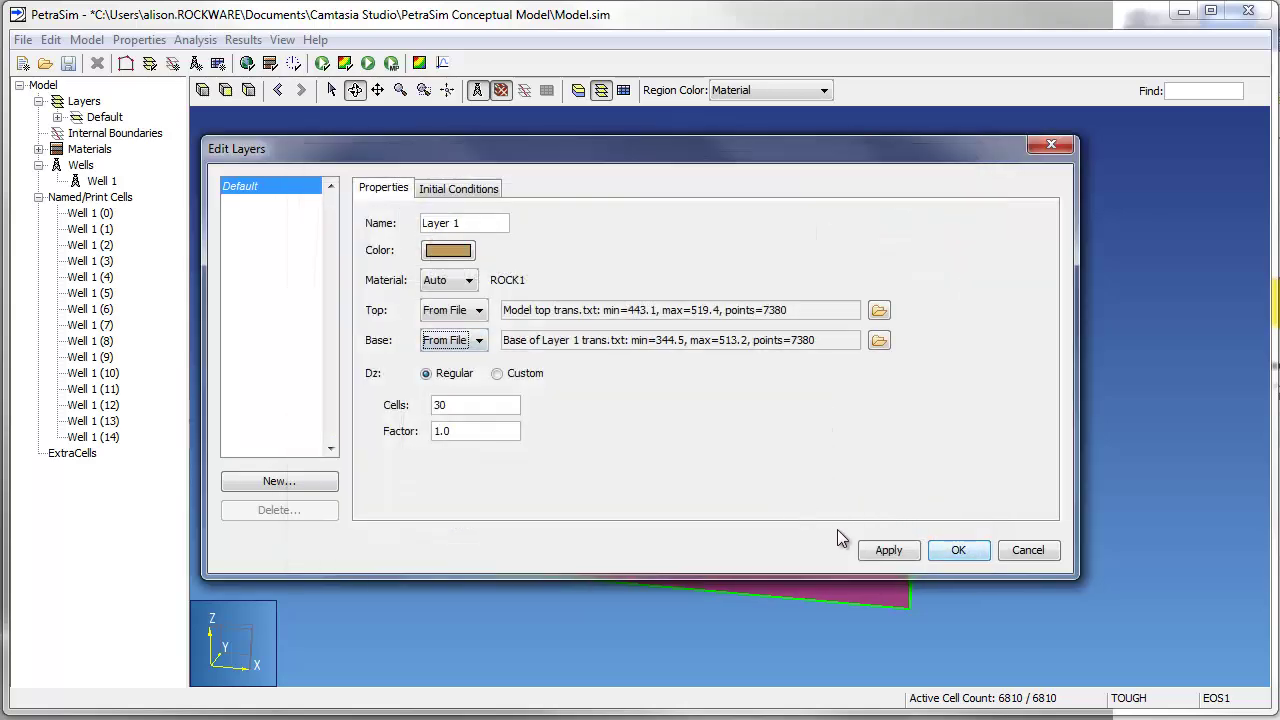
pyautogui.doubleClick(478, 405)
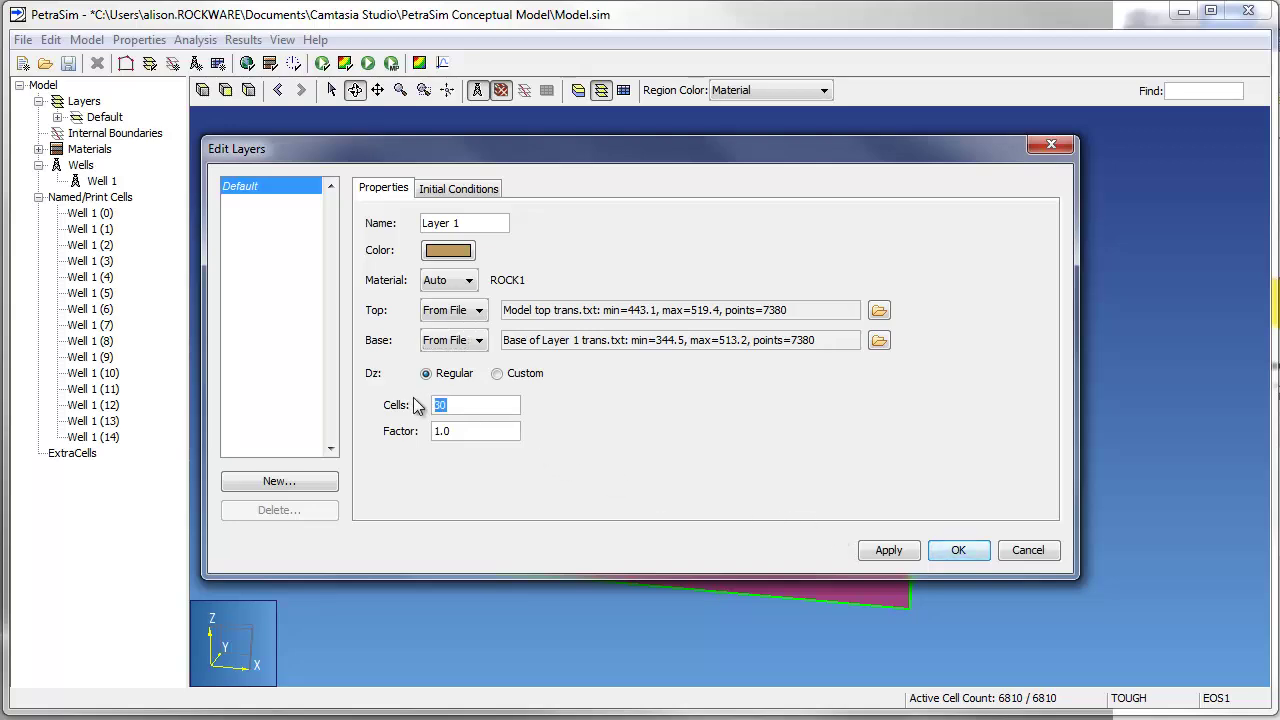
pyautogui.write('5')
pyautogui.click(888, 549)
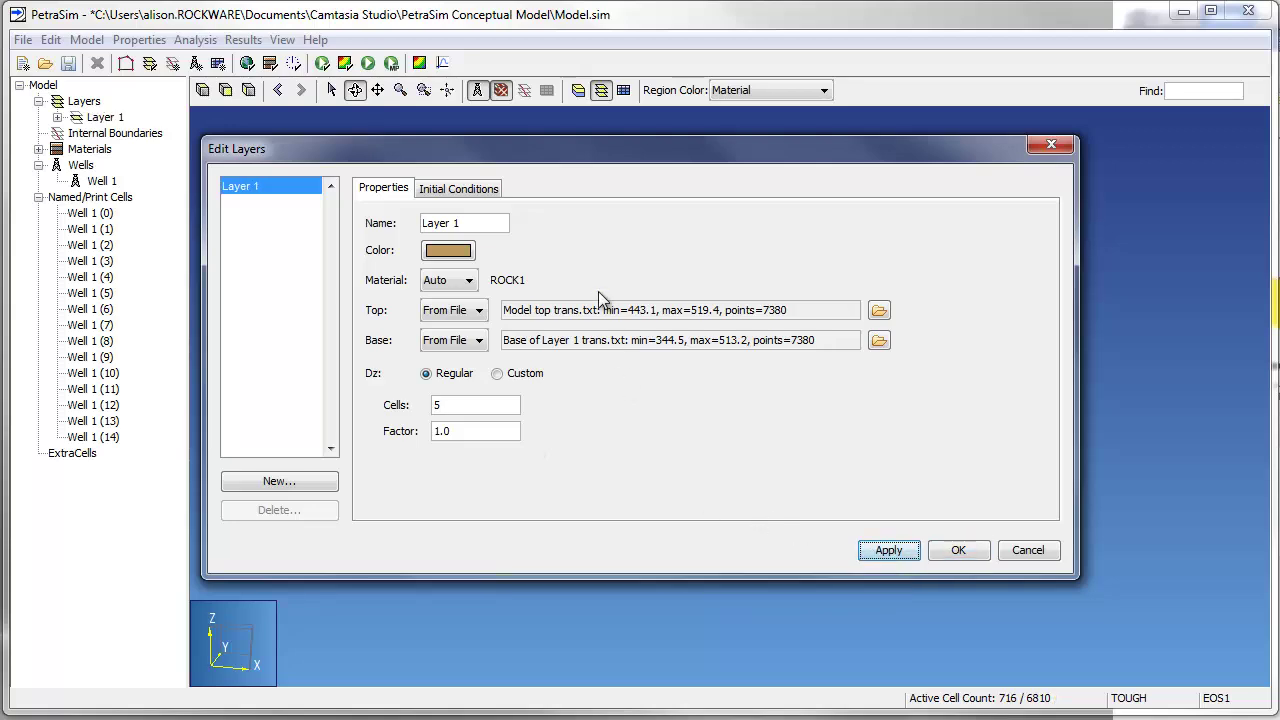
pyautogui.moveTo(592, 150)
pyautogui.mouseDown()
pyautogui.moveTo(587, 474)
pyautogui.moveTo(568, 562)
pyautogui.moveTo(578, 131)
pyautogui.mouseUp()
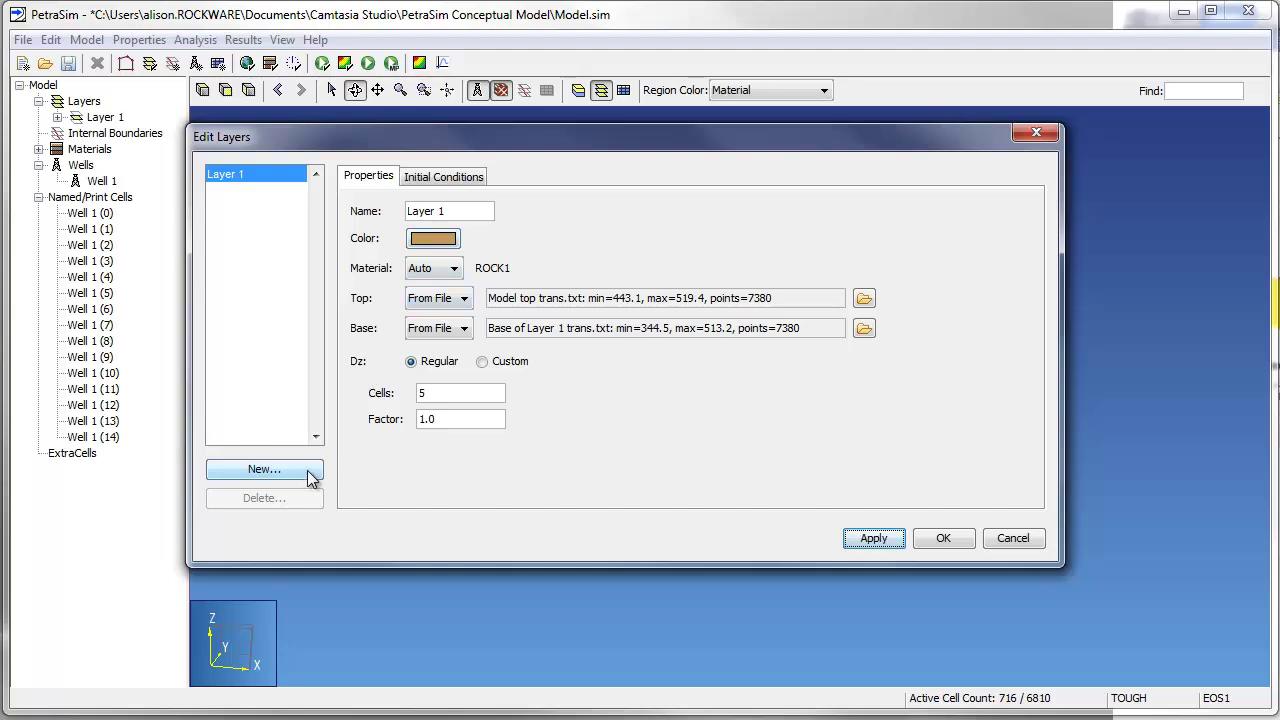
# Add Layer 2 with its base read from Base of Layer 2 trans.txt
pyautogui.click(264, 469)
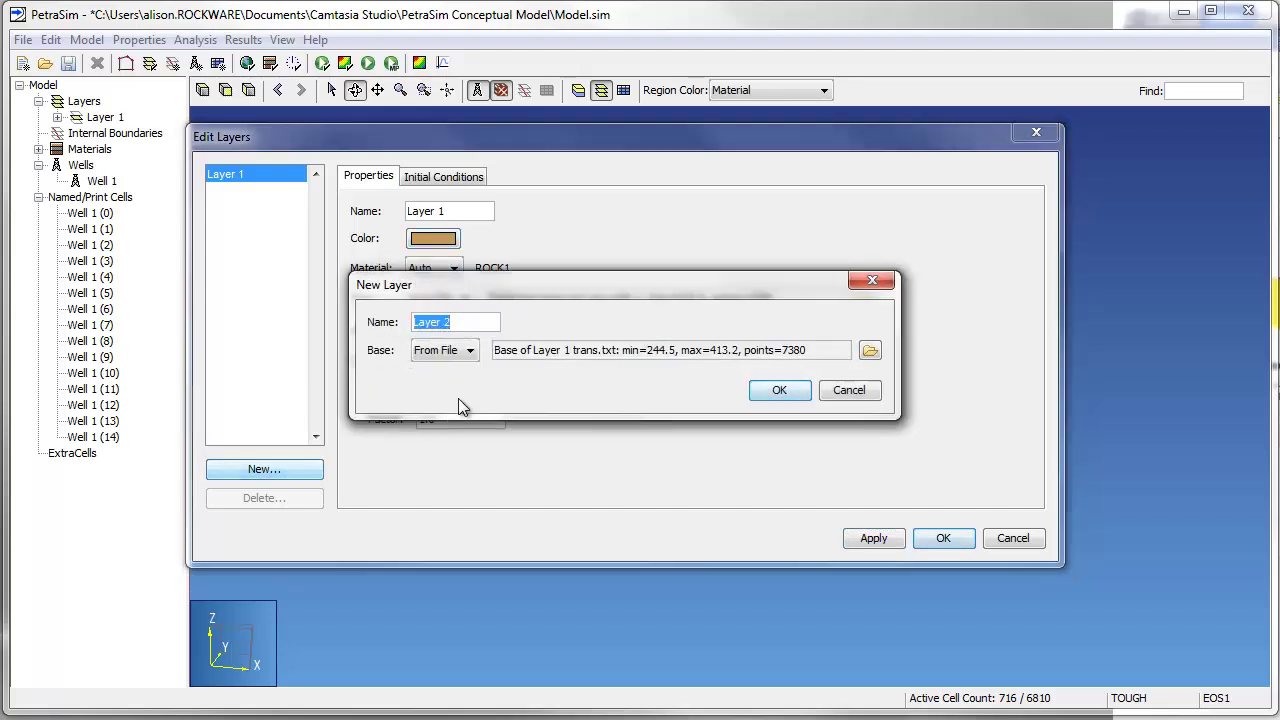
pyautogui.click(440, 350)
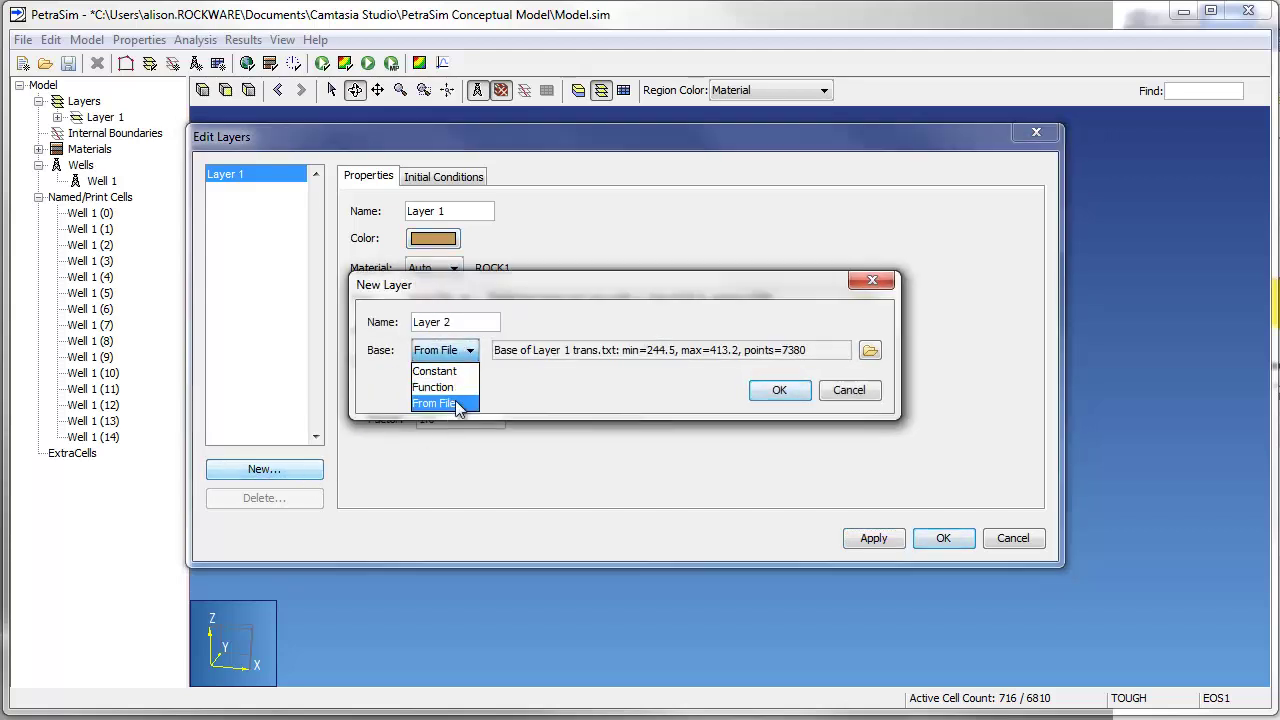
pyautogui.click(440, 403)
pyautogui.click(870, 350)
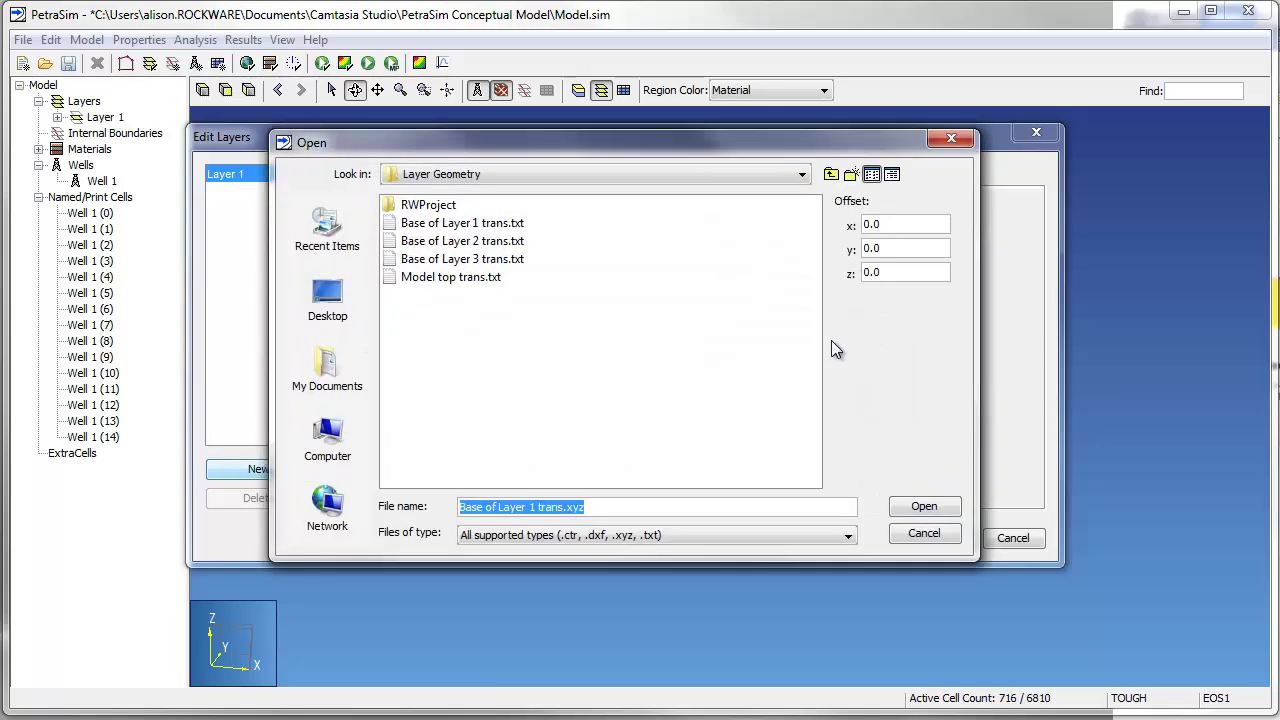
pyautogui.click(486, 243)
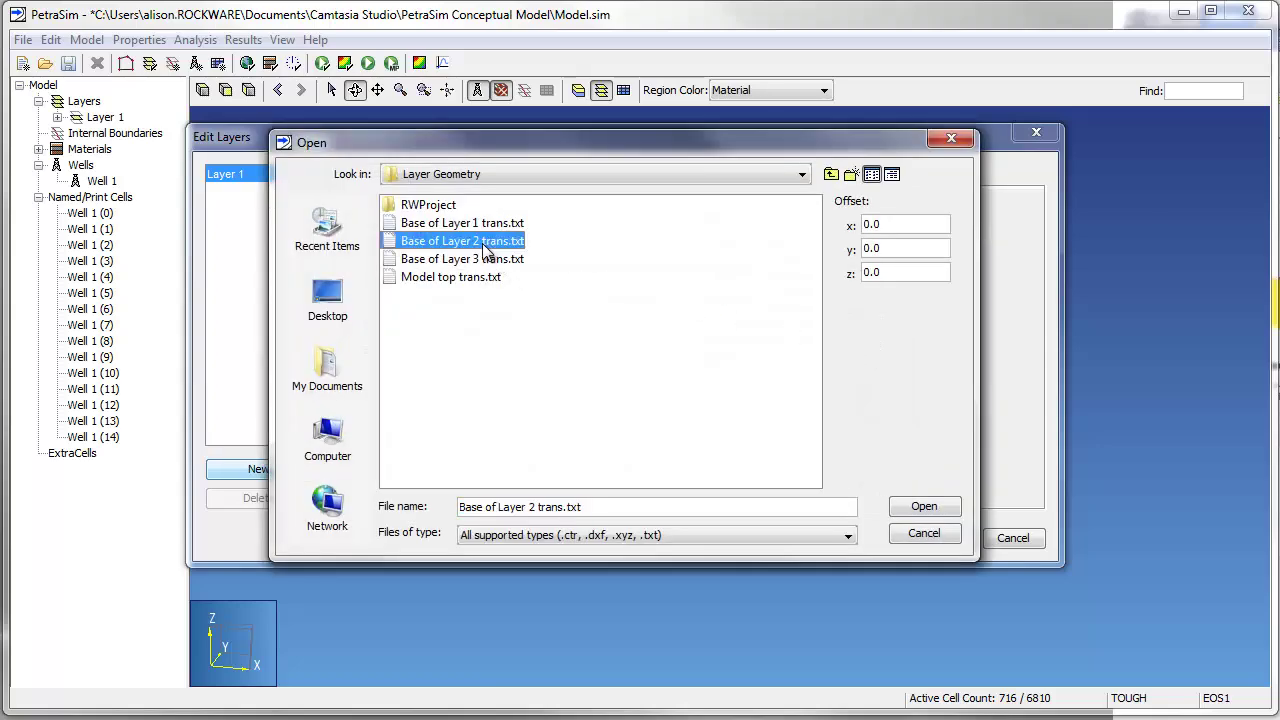
pyautogui.click(918, 506)
pyautogui.click(782, 391)
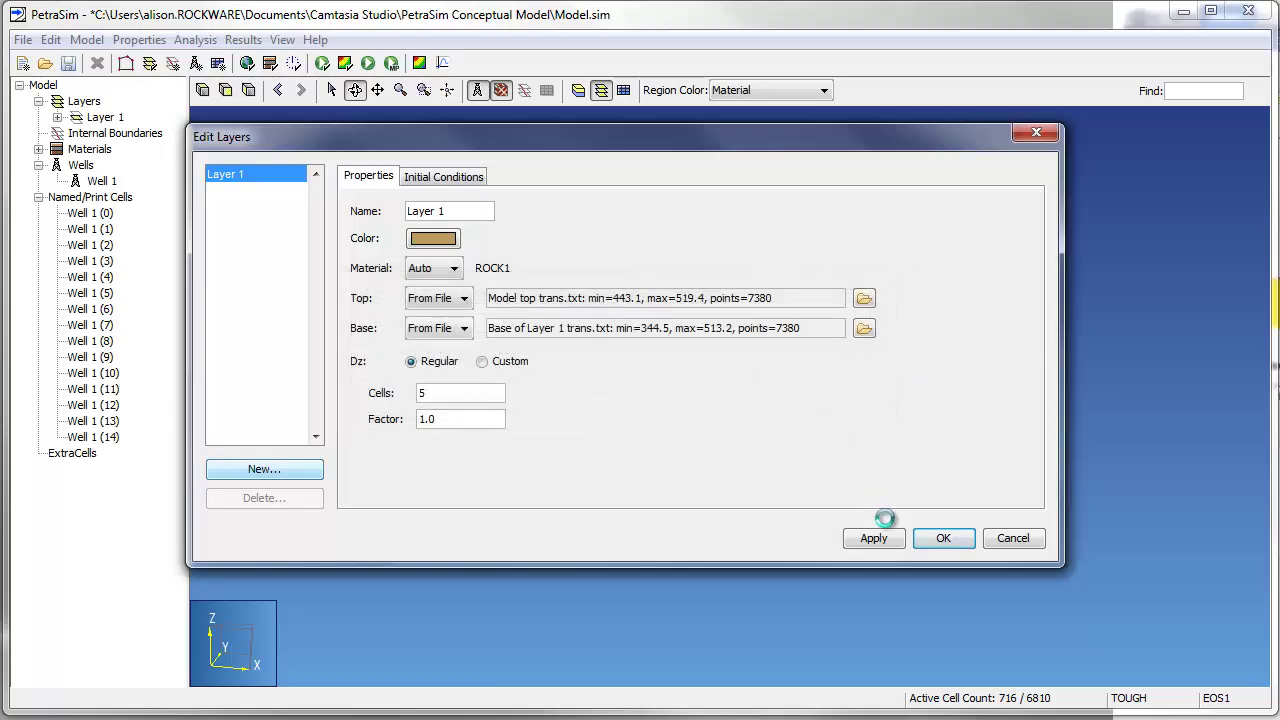
pyautogui.click(875, 538)
# Colour Layer 2 magenta and apply
pyautogui.click(448, 238)
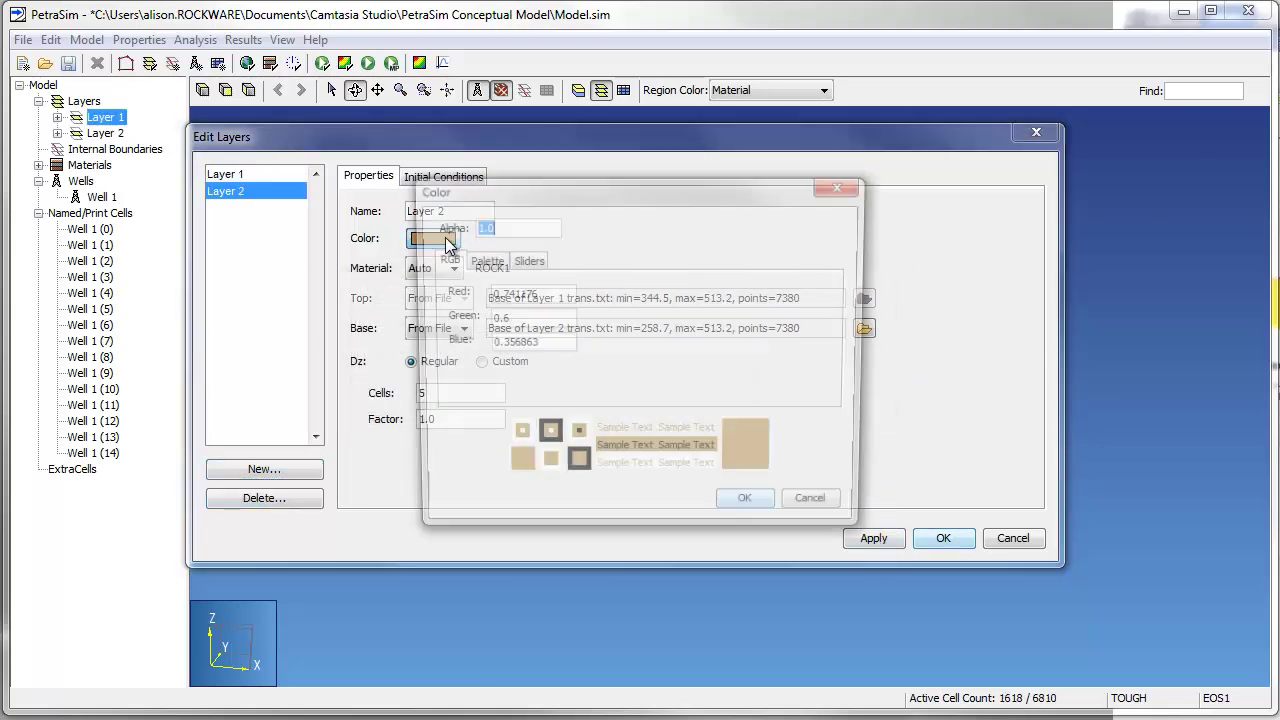
pyautogui.click(480, 258)
pyautogui.click(574, 333)
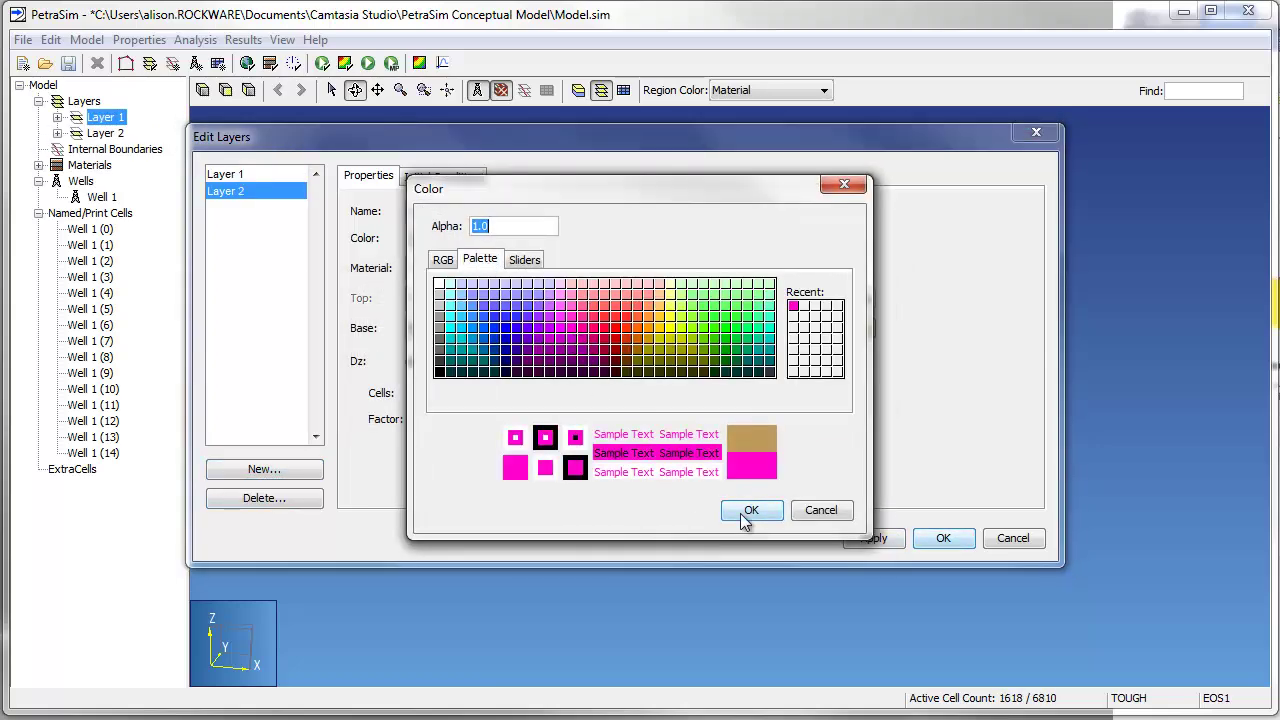
pyautogui.click(747, 511)
pyautogui.click(880, 540)
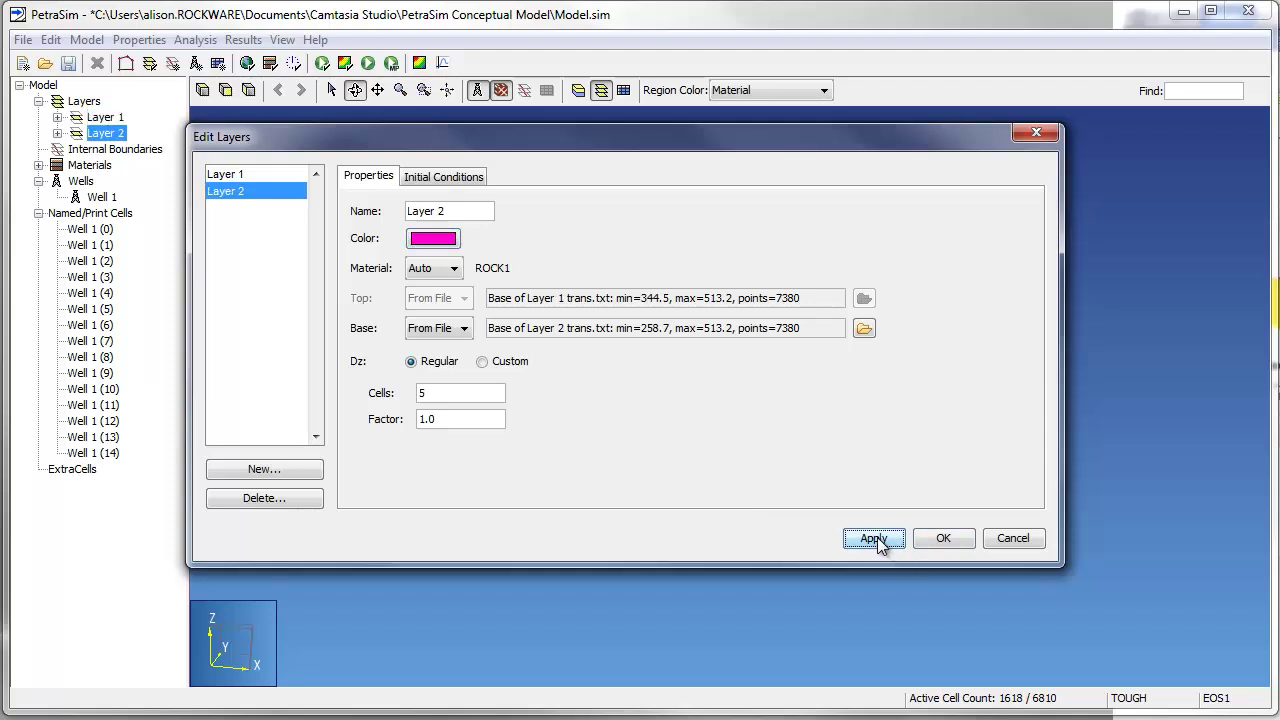
# Add Layer 3 with its base read from Base of Layer 3 trans.txt
pyautogui.click(262, 470)
pyautogui.write('L')
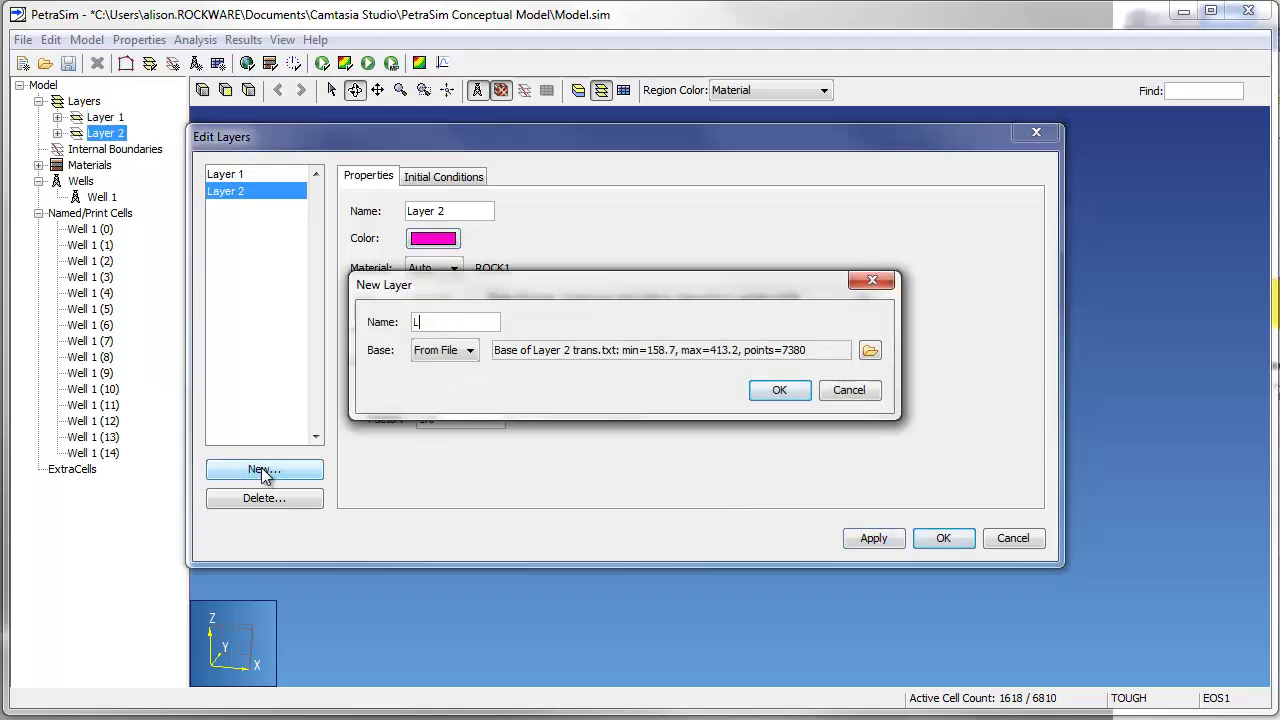
pyautogui.write('ayer 3')
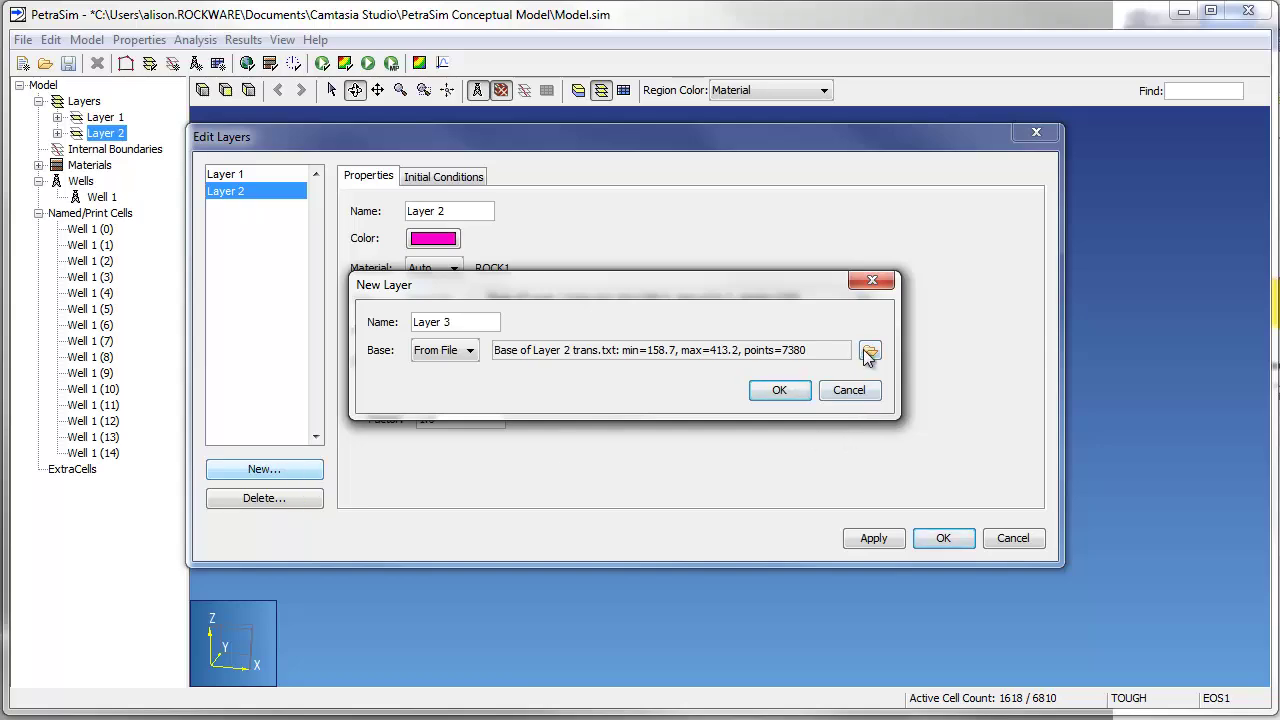
pyautogui.click(870, 350)
pyautogui.click(485, 259)
pyautogui.click(922, 506)
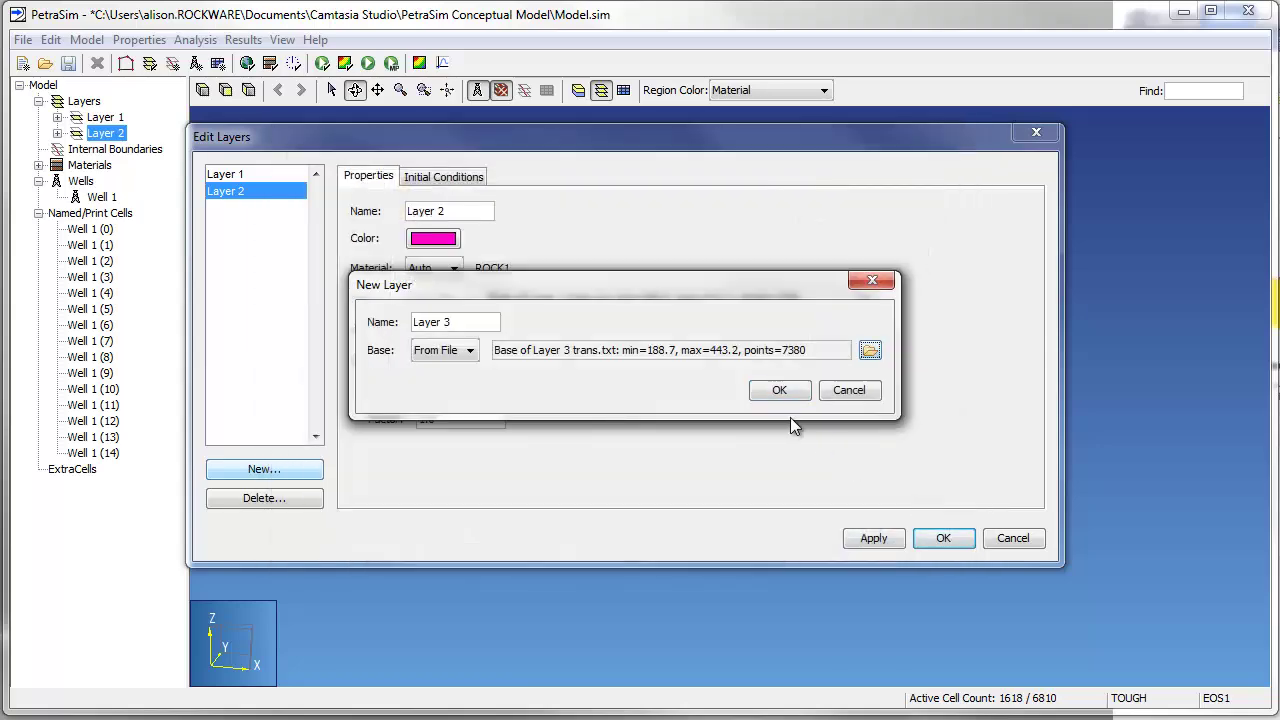
pyautogui.click(775, 392)
# Colour Layer 3 blue and apply
pyautogui.click(872, 539)
pyautogui.click(440, 242)
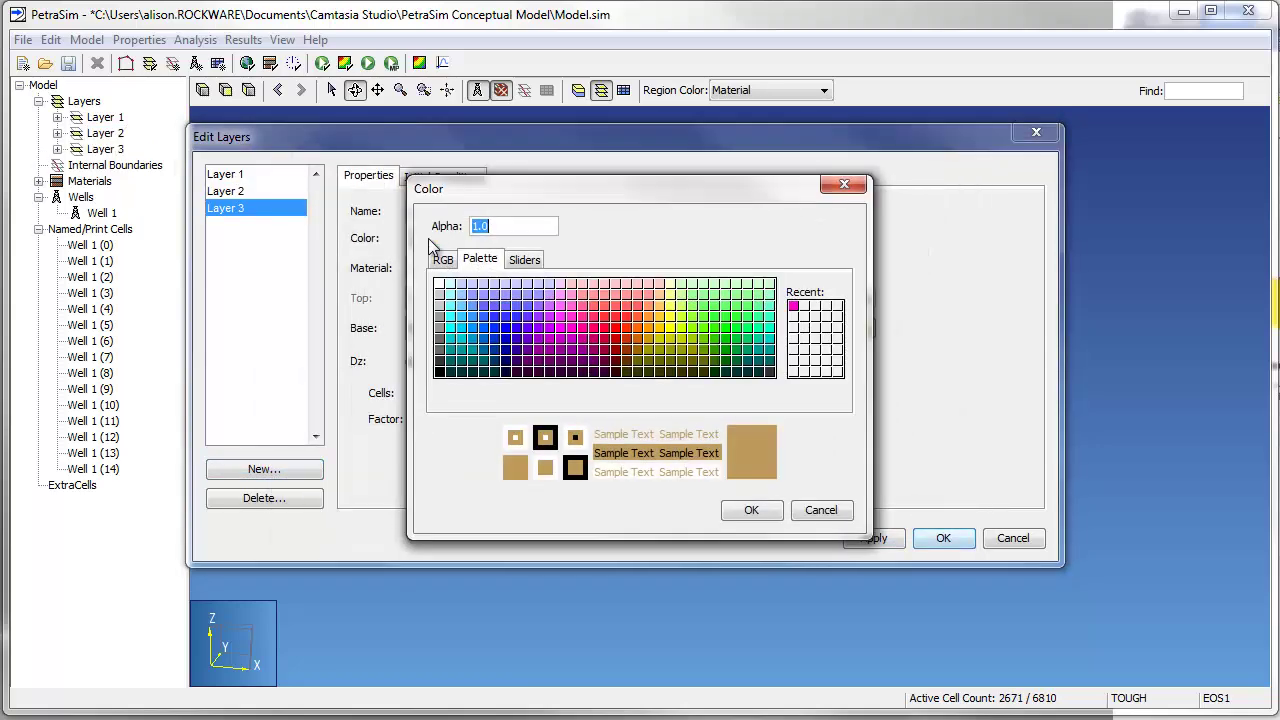
pyautogui.click(510, 347)
pyautogui.click(751, 510)
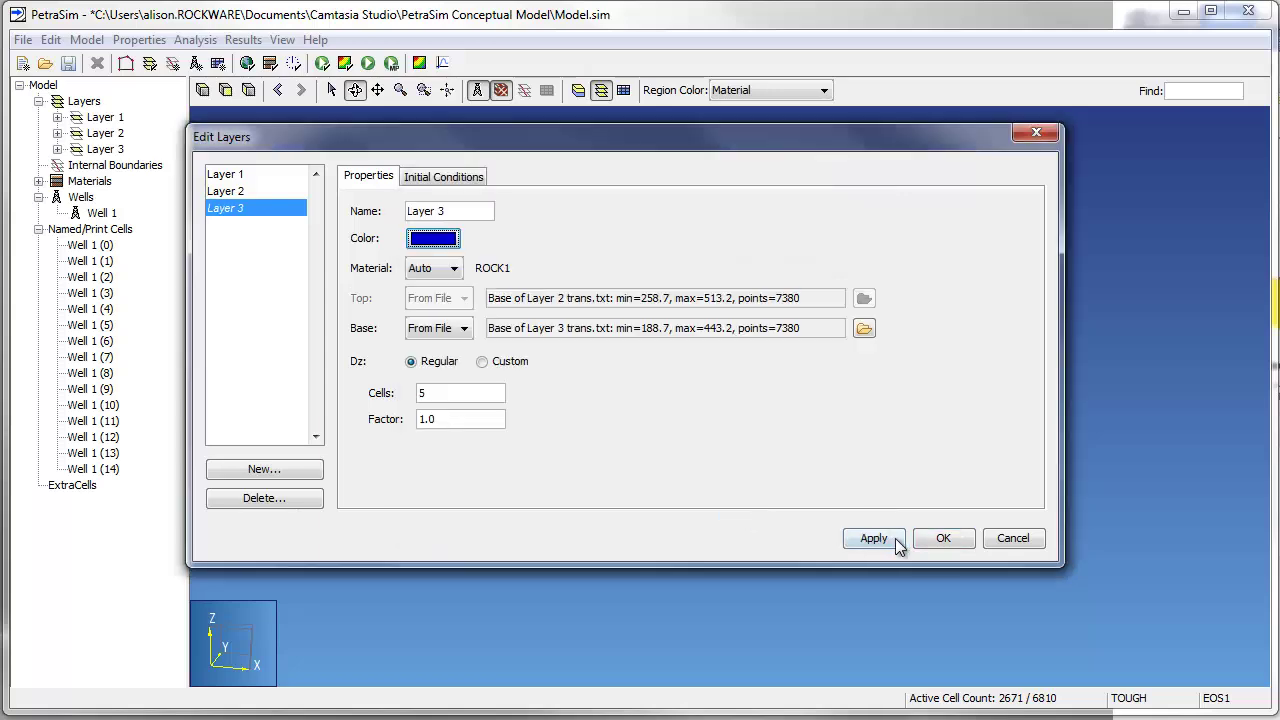
pyautogui.click(890, 540)
# Colour the model regions by layer and hide internal surfaces to show solid bands
pyautogui.click(941, 538)
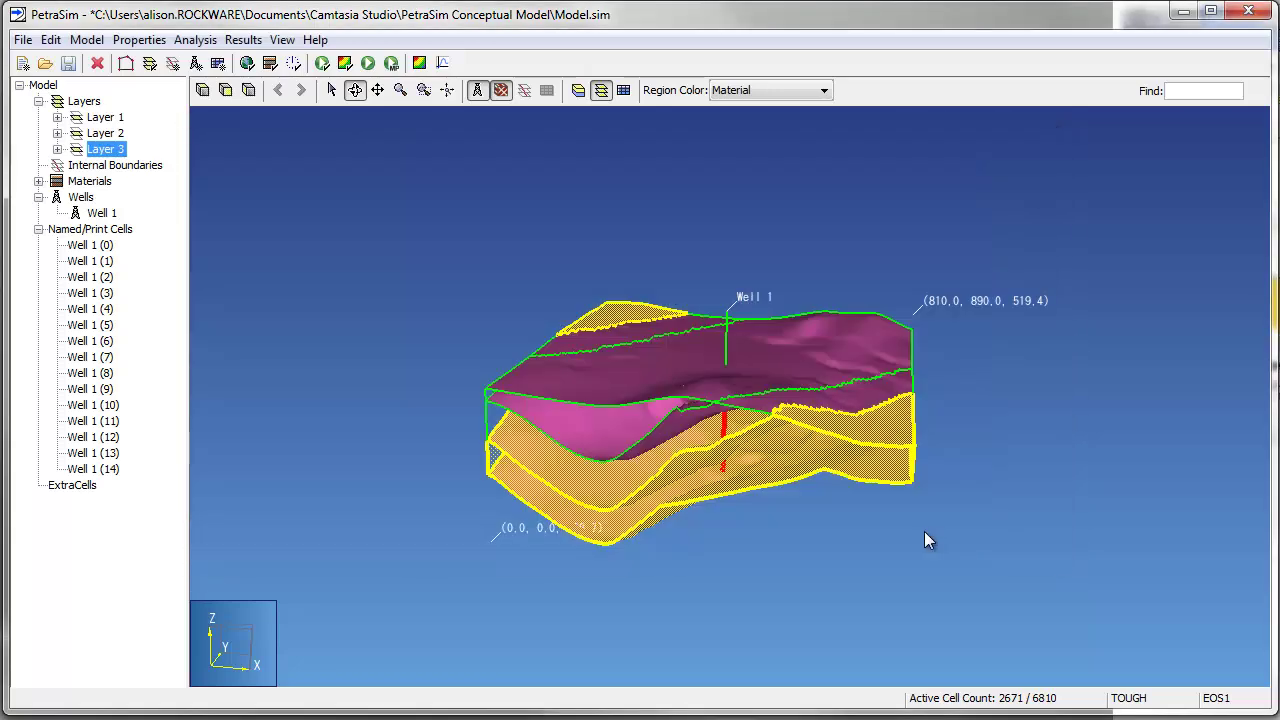
pyautogui.click(750, 90)
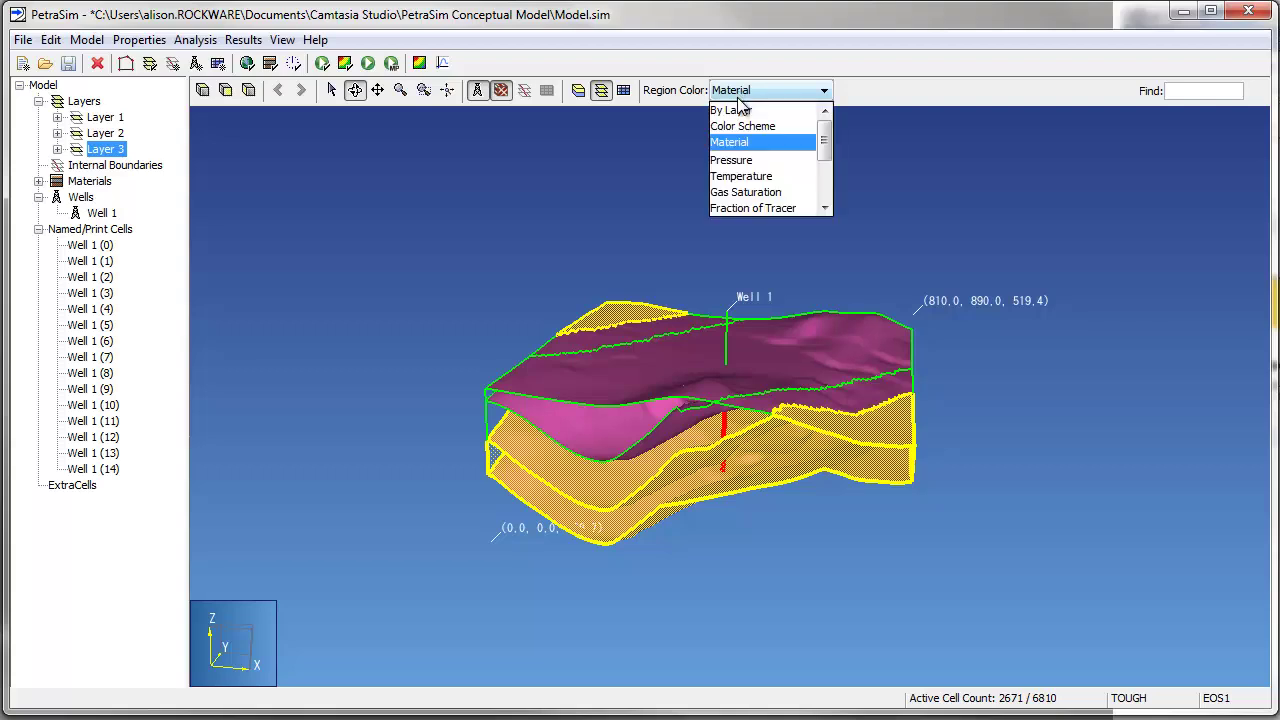
pyautogui.click(740, 105)
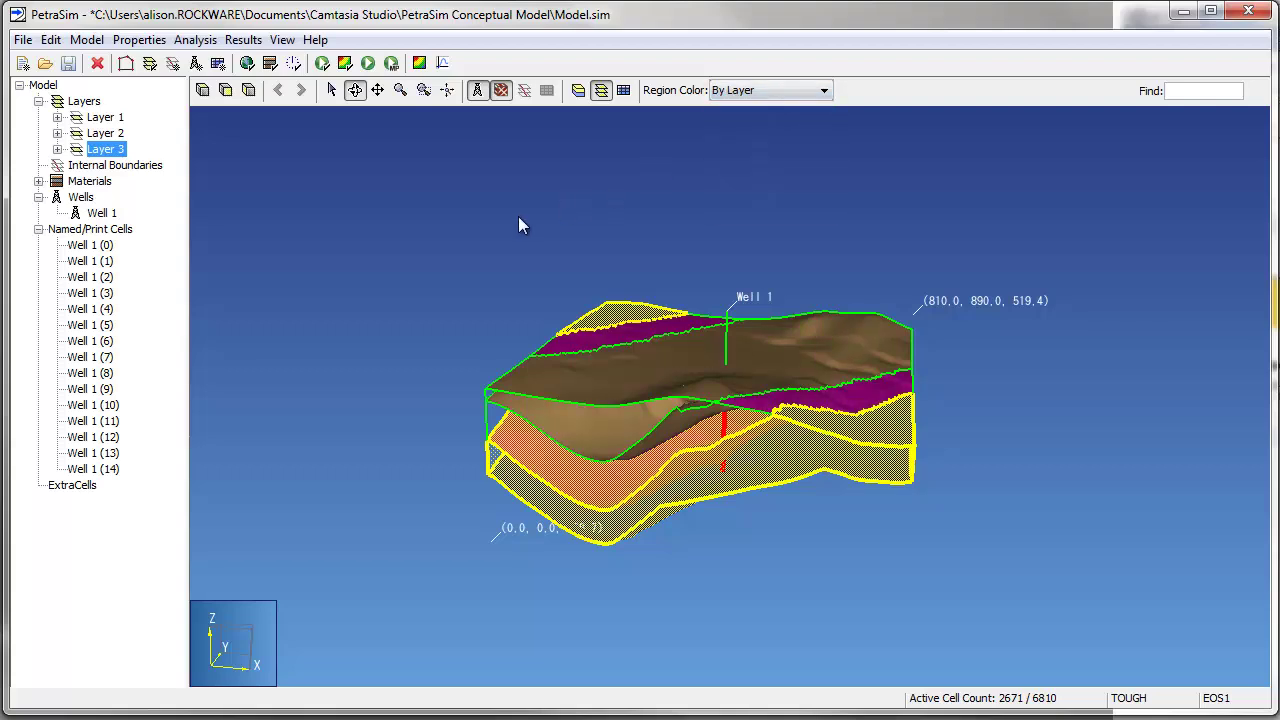
pyautogui.click(578, 90)
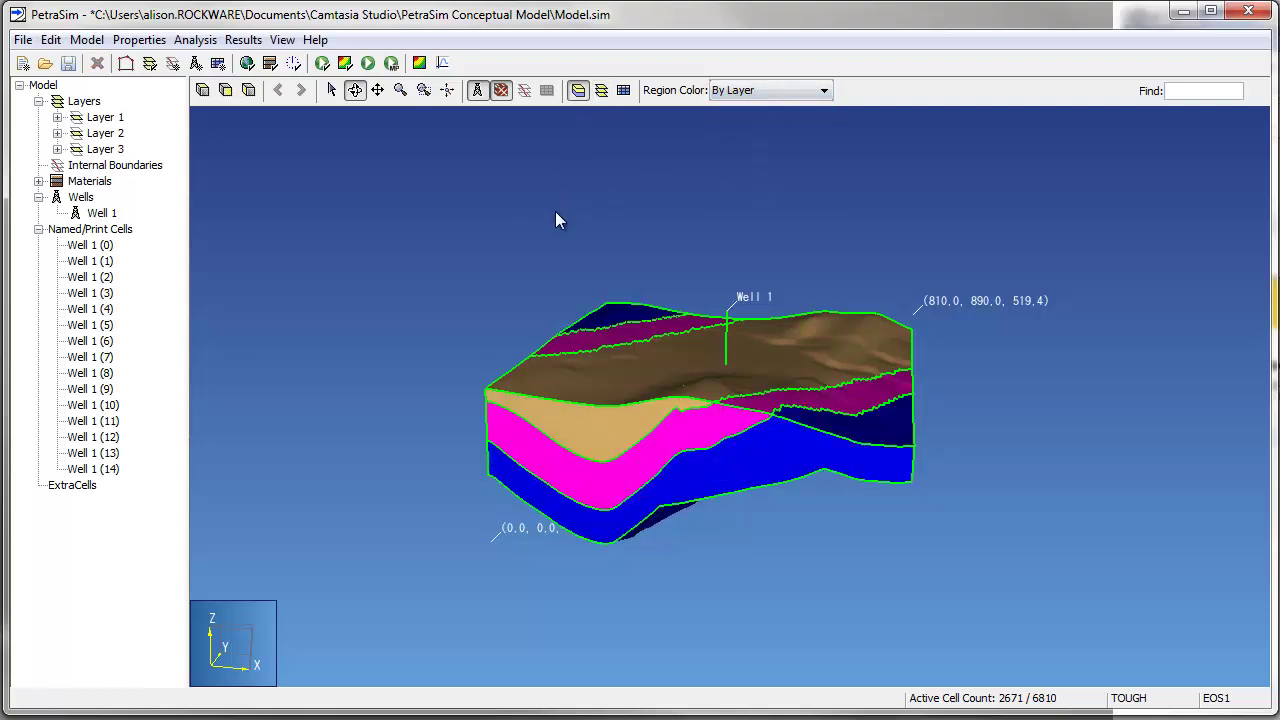
# Assign materials ROCK1, ROCK2 and ROCK3 to Layers 1, 2 and 3
pyautogui.doubleClick(105, 118)
pyautogui.click(449, 280)
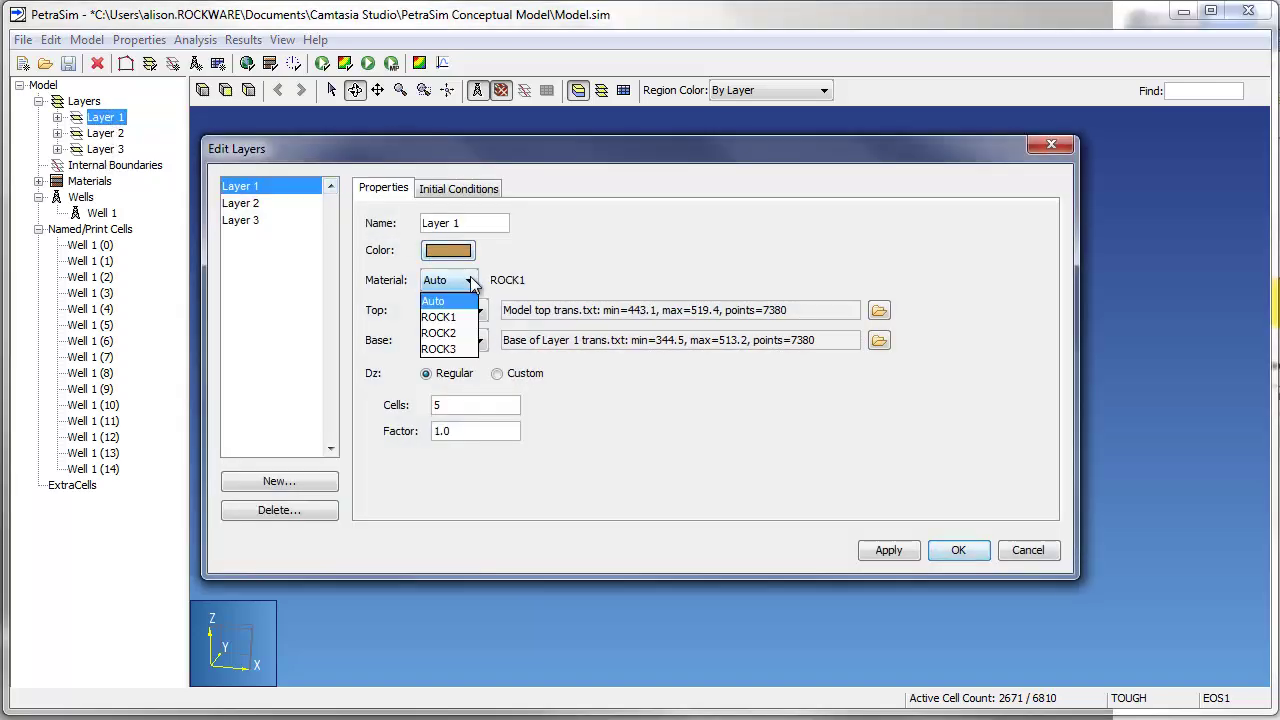
pyautogui.click(440, 315)
pyautogui.click(889, 551)
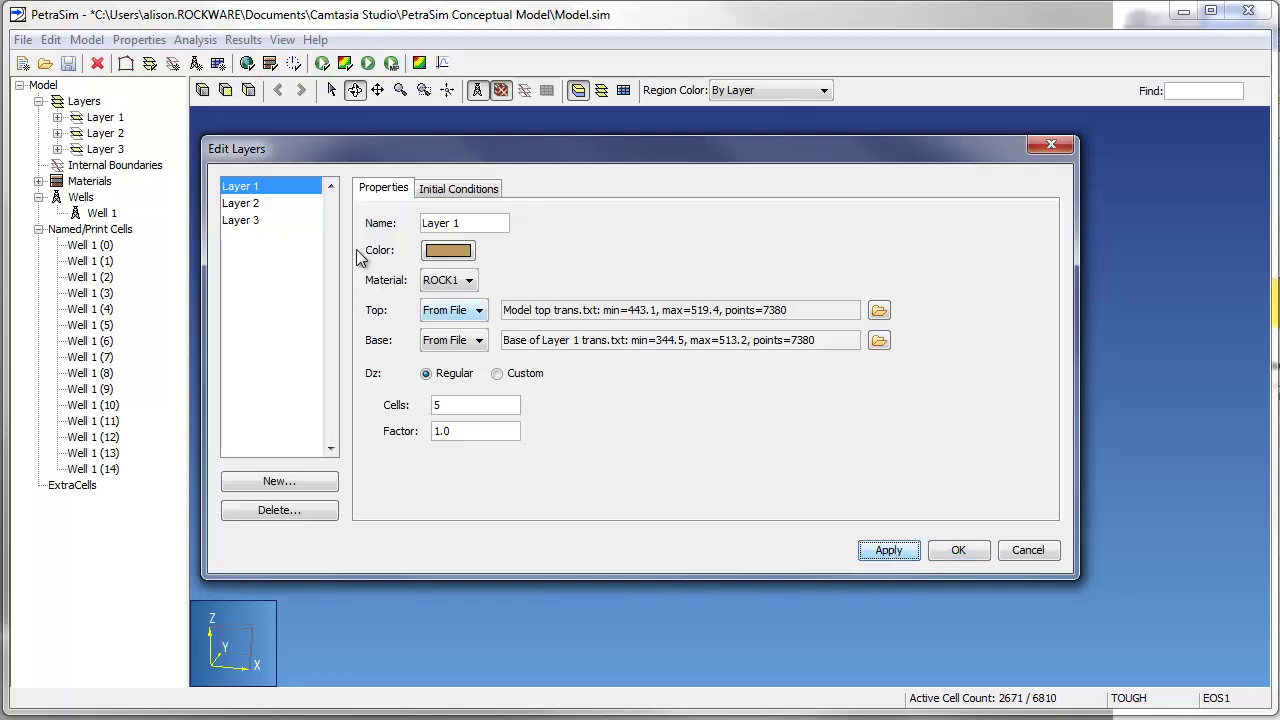
pyautogui.click(266, 203)
pyautogui.click(449, 281)
pyautogui.click(452, 333)
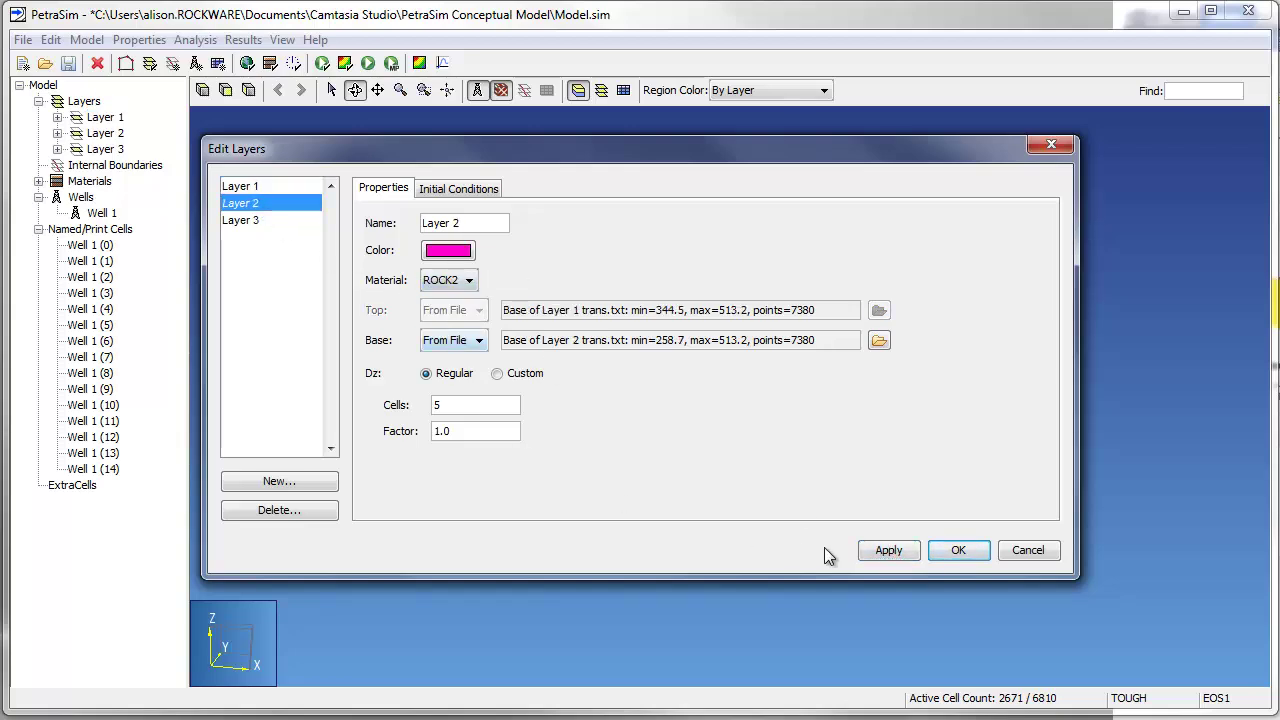
pyautogui.click(887, 550)
pyautogui.click(250, 221)
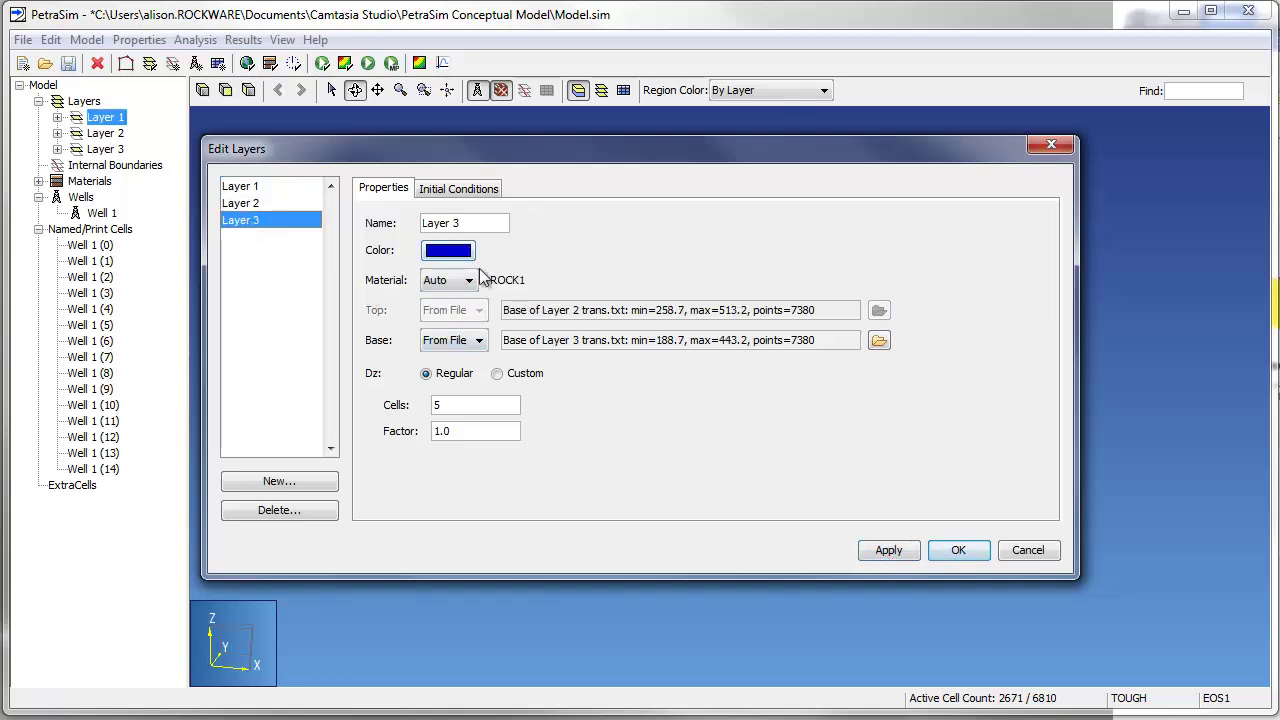
pyautogui.click(449, 280)
pyautogui.click(448, 349)
pyautogui.click(889, 553)
pyautogui.click(930, 553)
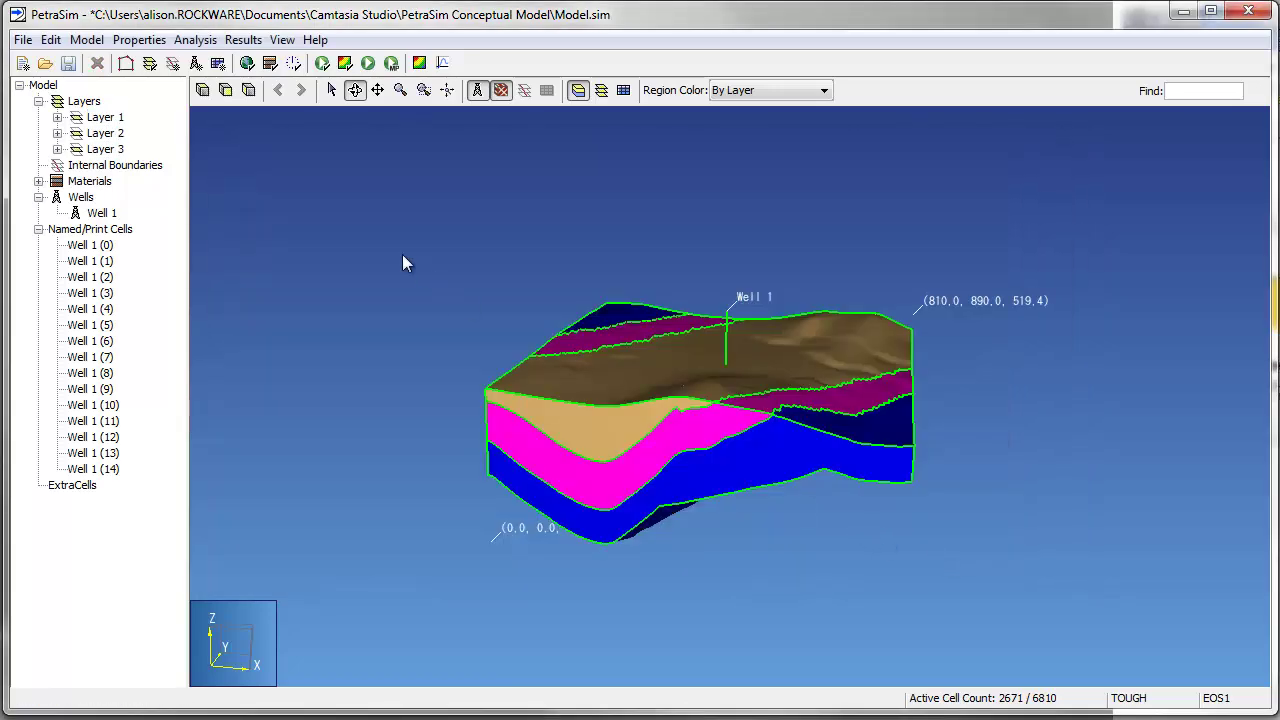
# Regenerate a regular 35 × 40 layered mesh, accepting data loss; 18195 of 21000 cells active
pyautogui.click(86, 39)
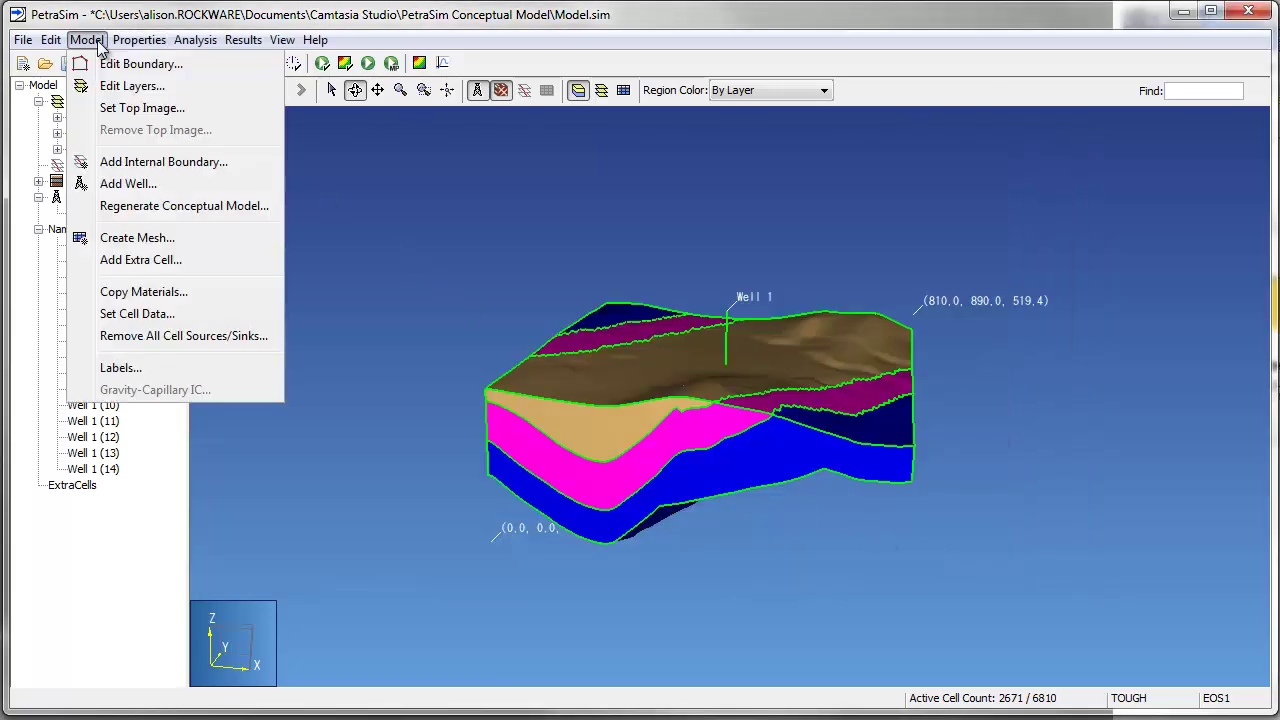
pyautogui.click(177, 240)
pyautogui.click(576, 243)
pyautogui.click(577, 257)
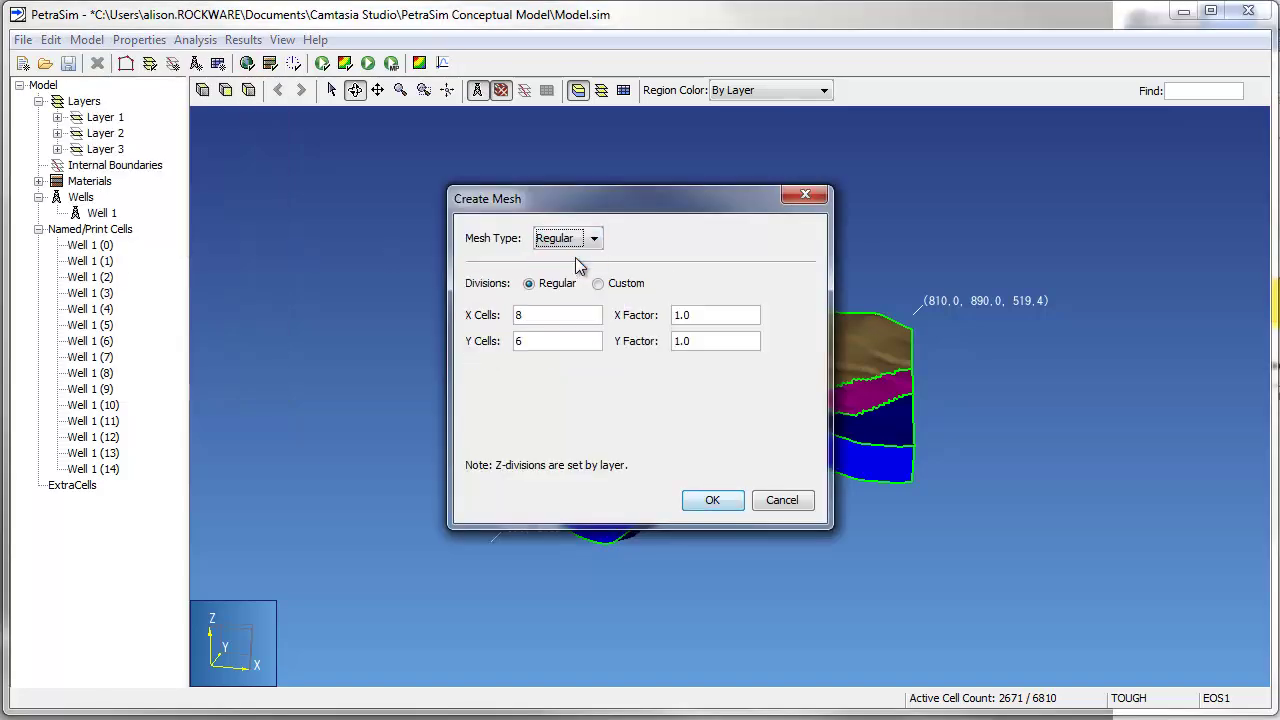
pyautogui.moveTo(600, 315); pyautogui.dragTo(486, 317)
pyautogui.write('35')
pyautogui.press('Tab')
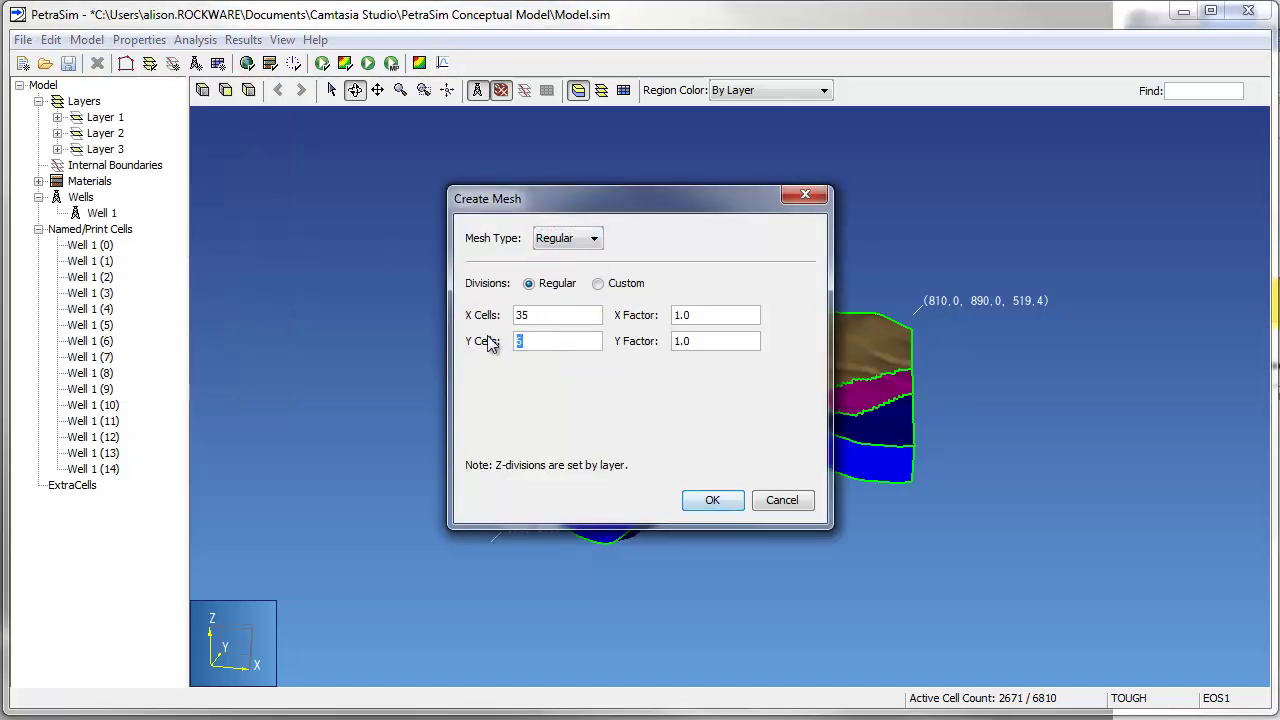
pyautogui.write('40')
pyautogui.click(712, 500)
pyautogui.click(601, 395)
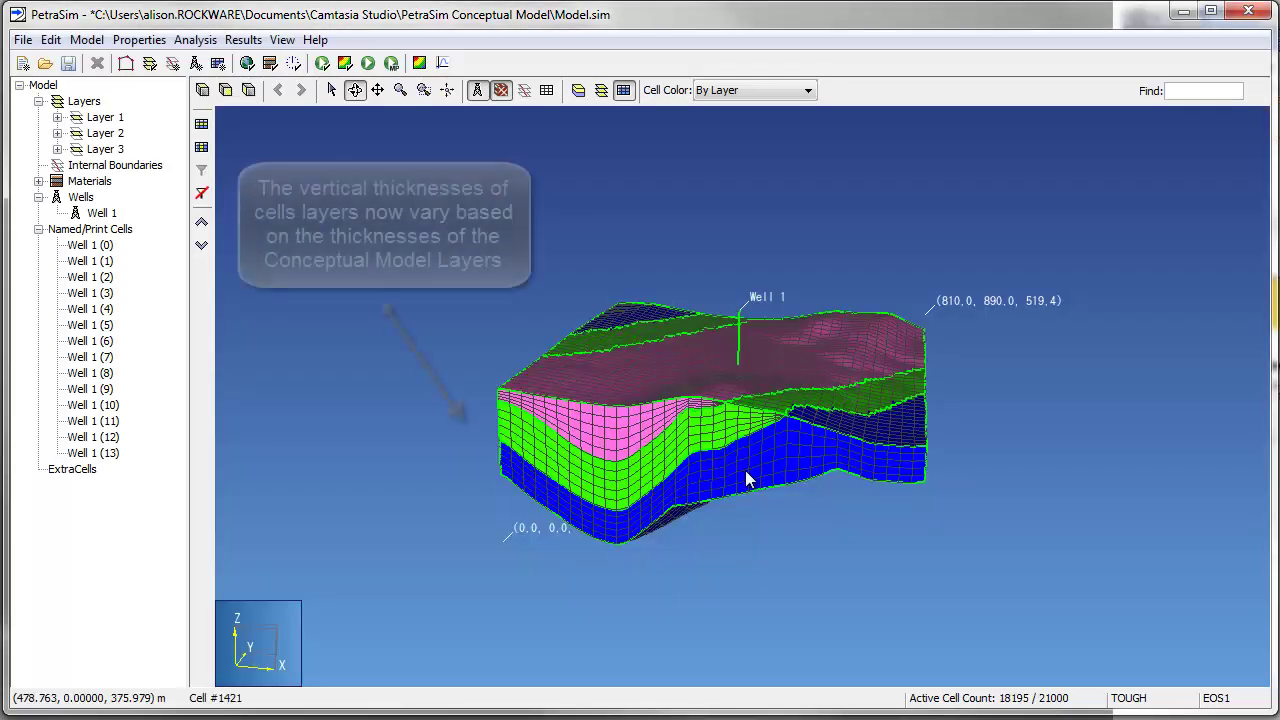
pyautogui.moveTo(785, 467); pyautogui.dragTo(754, 494)
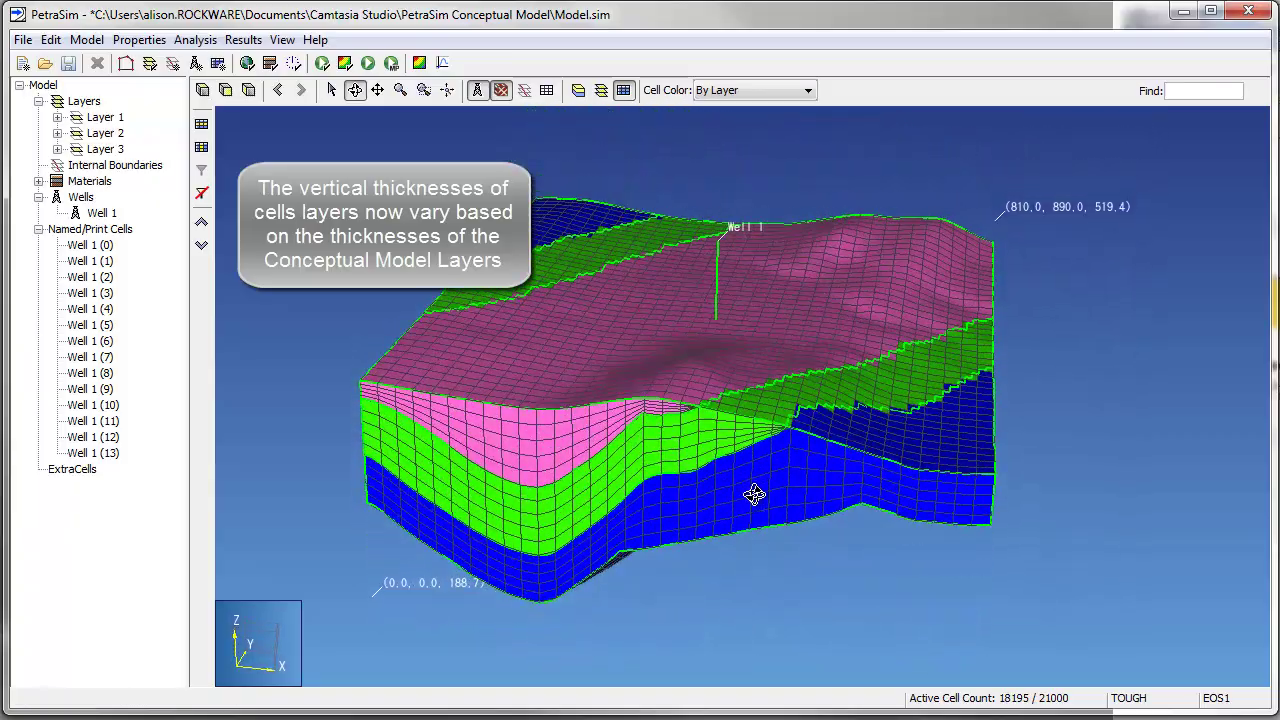
# Switch the layered mesh to polygonal cells, accepting data loss; 3095 of 3405 active
pyautogui.click(87, 41)
pyautogui.click(137, 237)
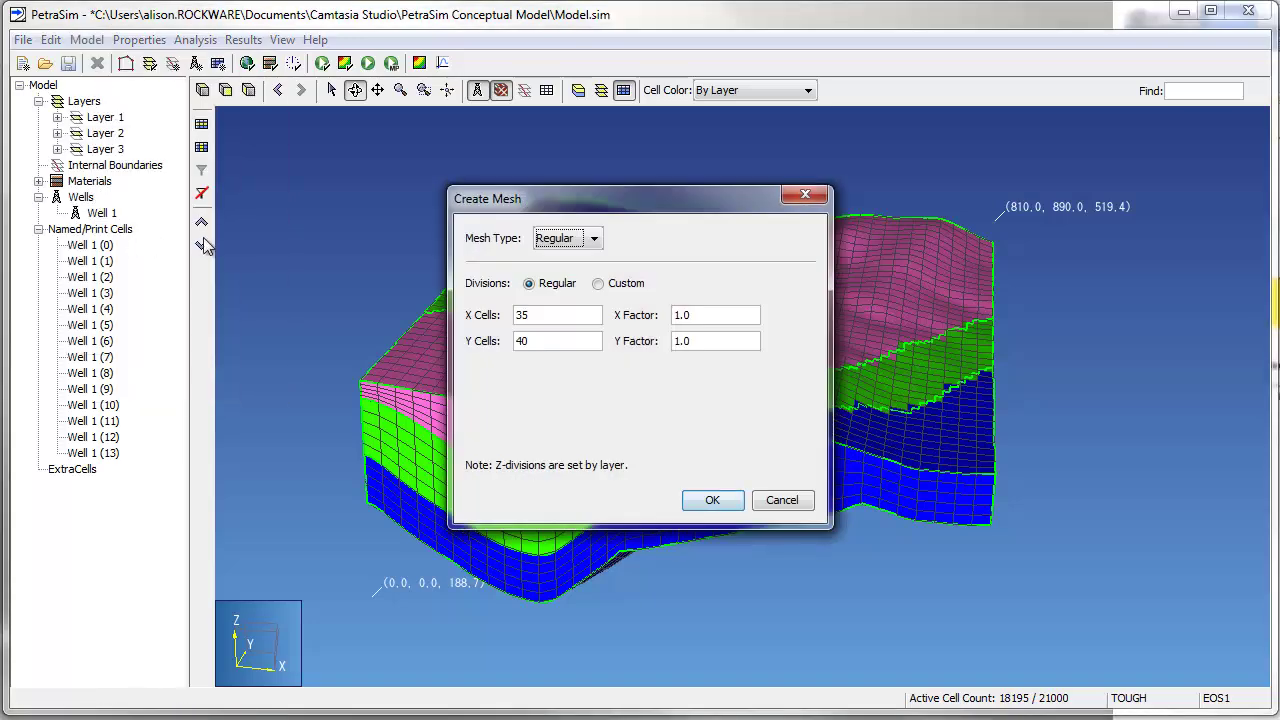
pyautogui.click(593, 238)
pyautogui.click(555, 270)
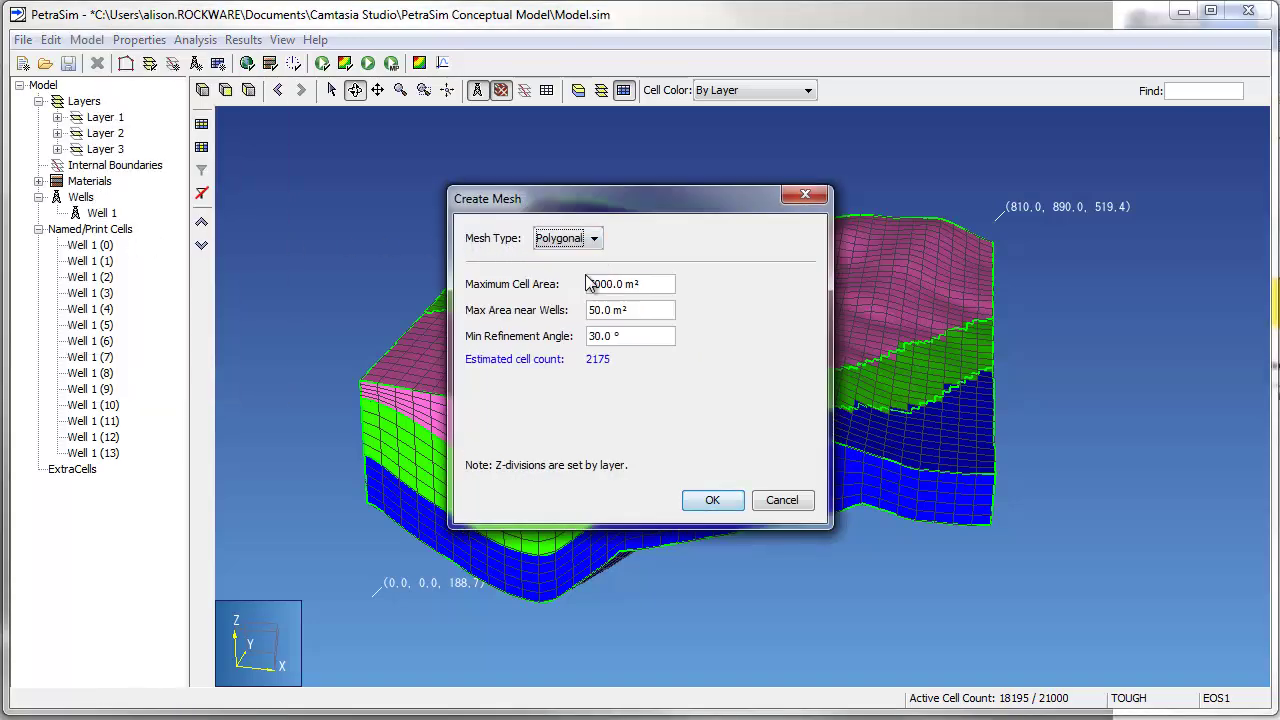
pyautogui.click(716, 502)
pyautogui.click(605, 400)
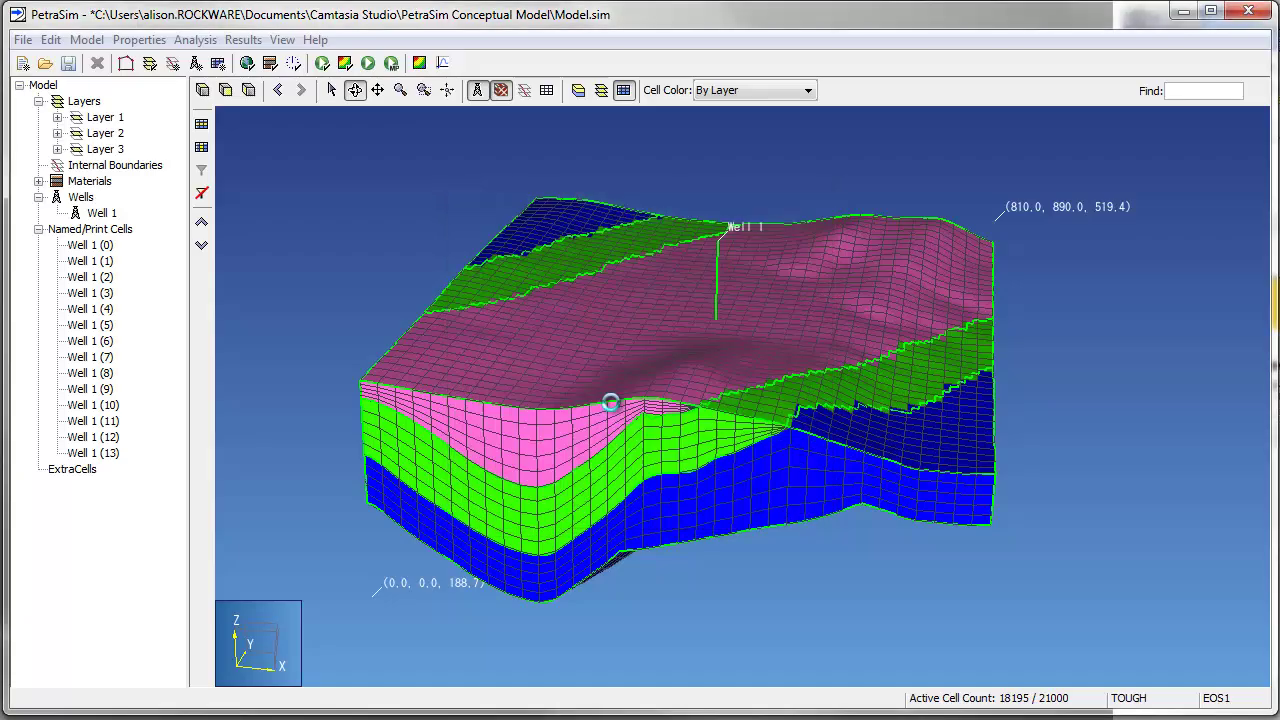
pyautogui.moveTo(672, 417)
pyautogui.mouseDown()
pyautogui.moveTo(654, 531)
pyautogui.moveTo(660, 424)
pyautogui.mouseUp()
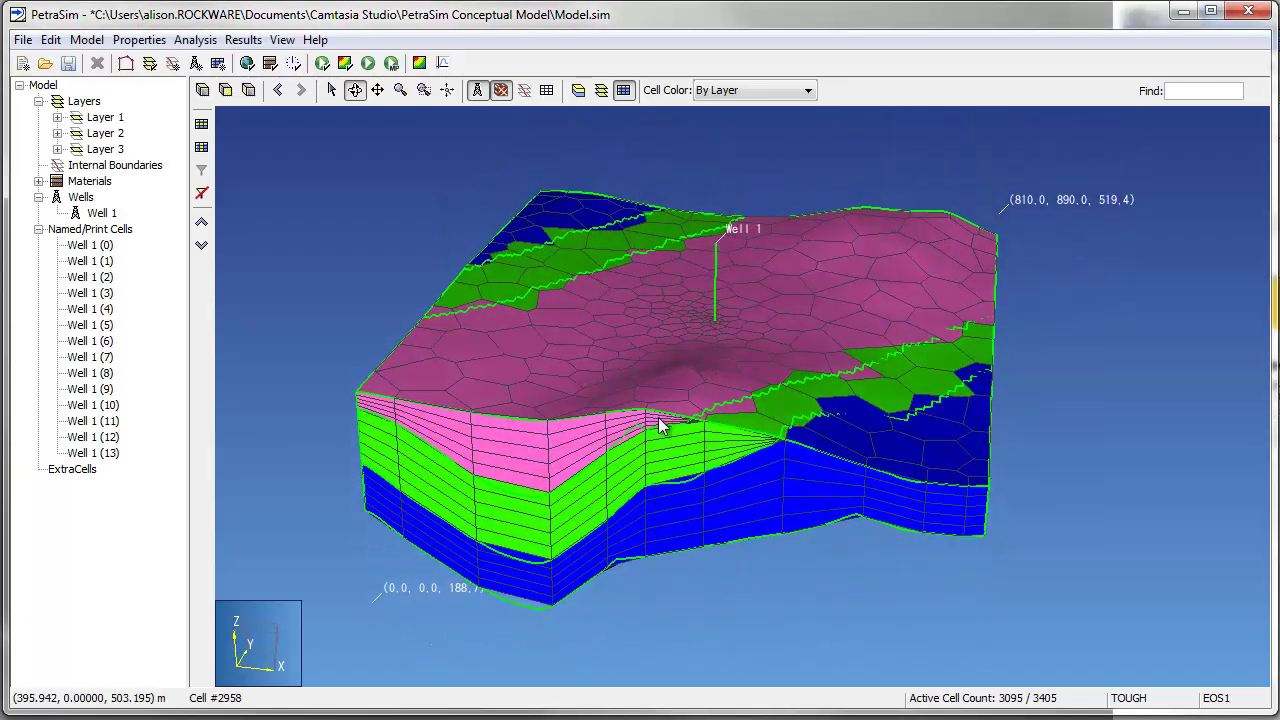